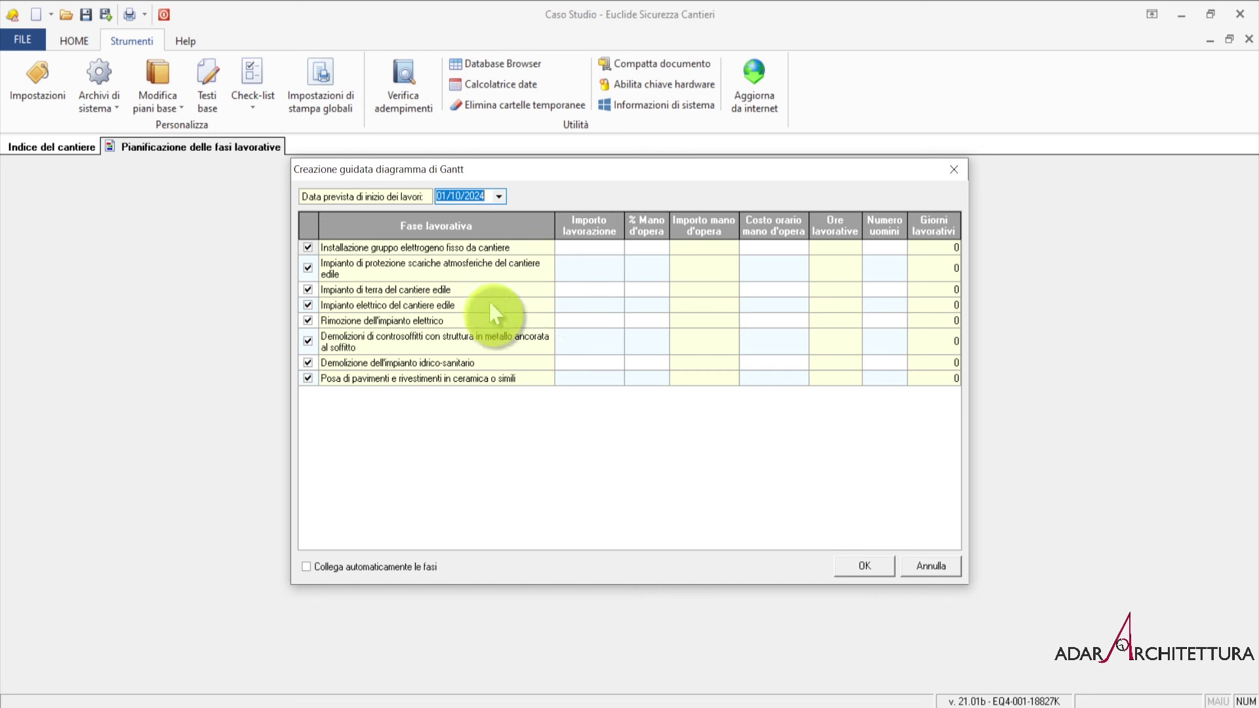
{"action": "left_click", "coordinate": [777, 301]}
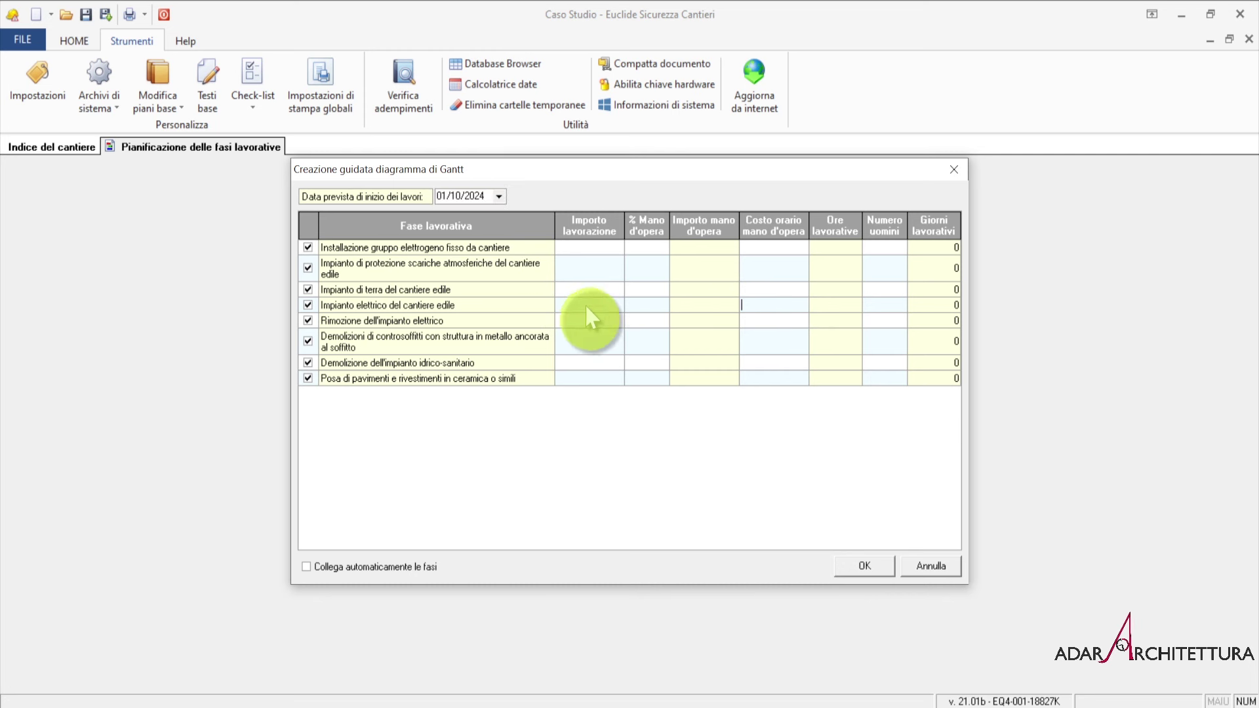
{"action": "left_click", "coordinate": [581, 248]}
{"action": "left_click", "coordinate": [584, 249]}
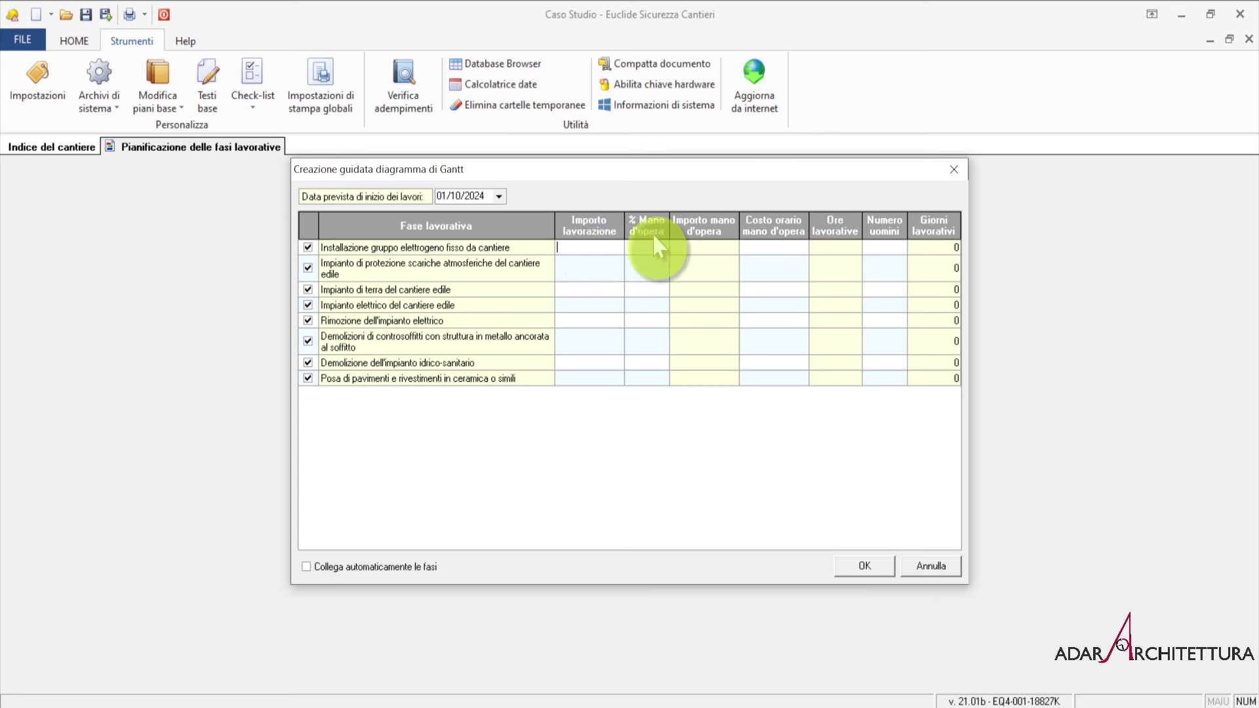
{"action": "type", "text": "500"}
{"action": "left_click", "coordinate": [659, 244]}
{"action": "type", "text": "15"}
{"action": "key", "text": "Return"}
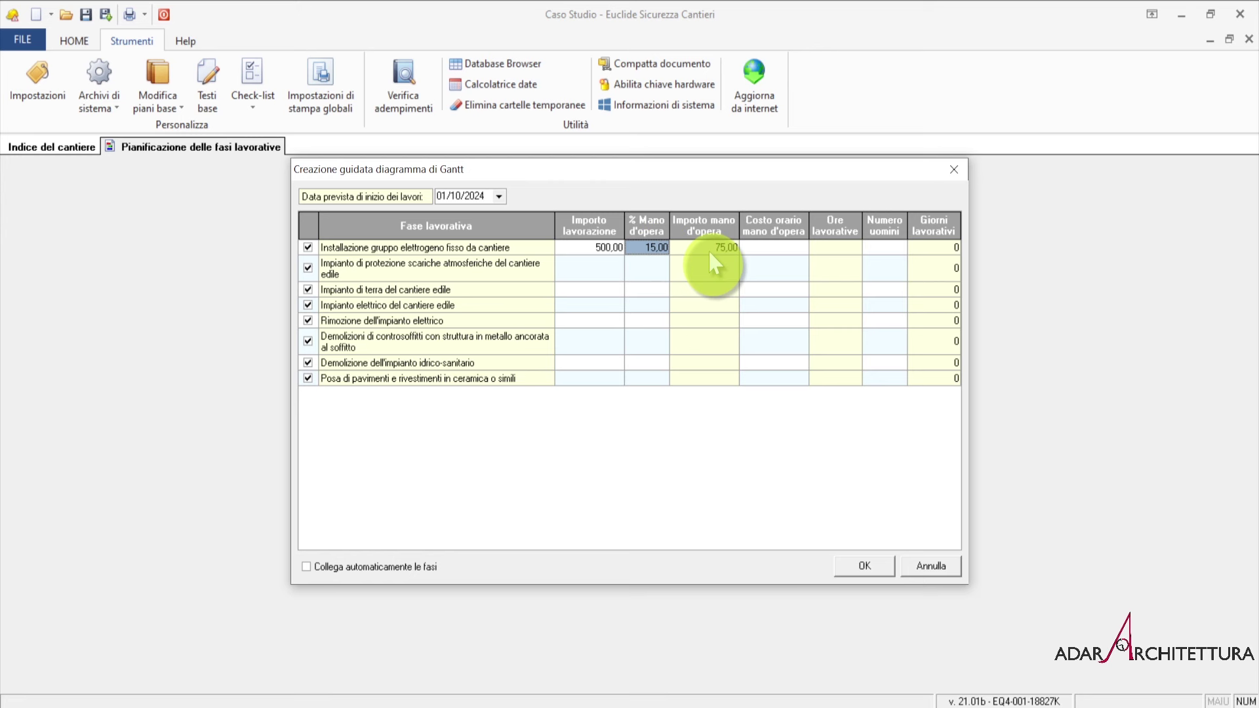
{"action": "left_click", "coordinate": [782, 247]}
{"action": "type", "text": "30"}
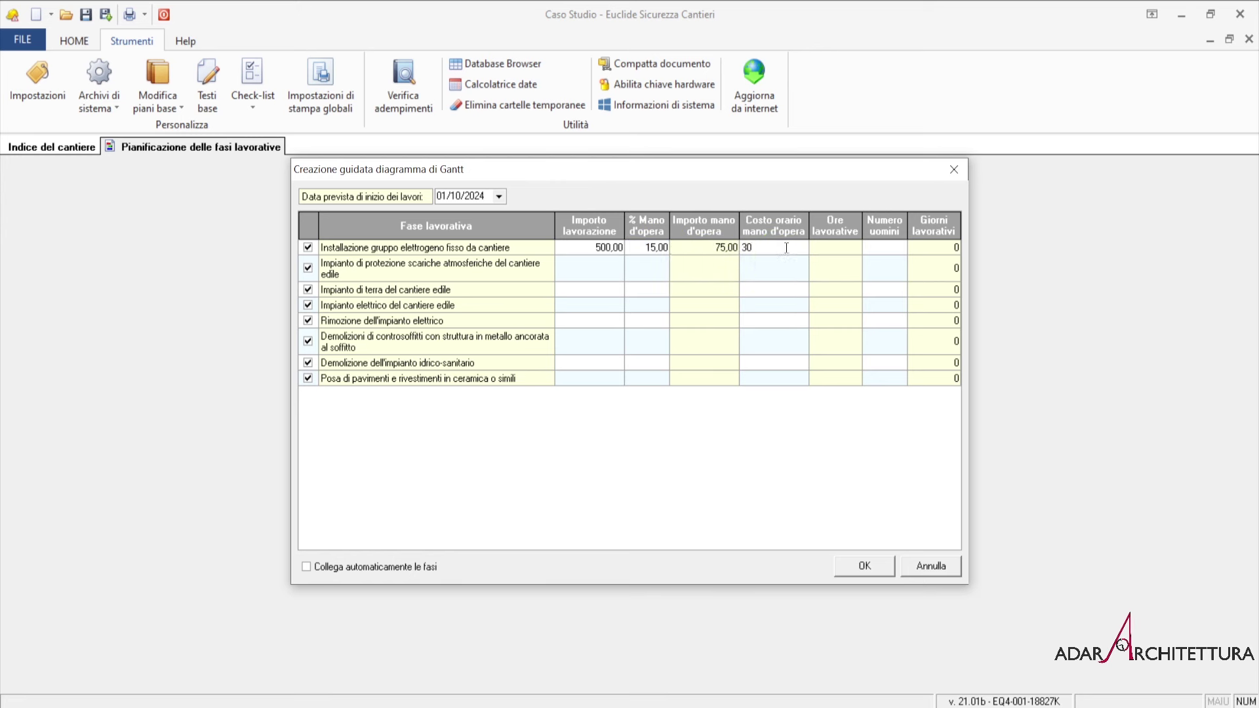
{"action": "key", "text": "Return"}
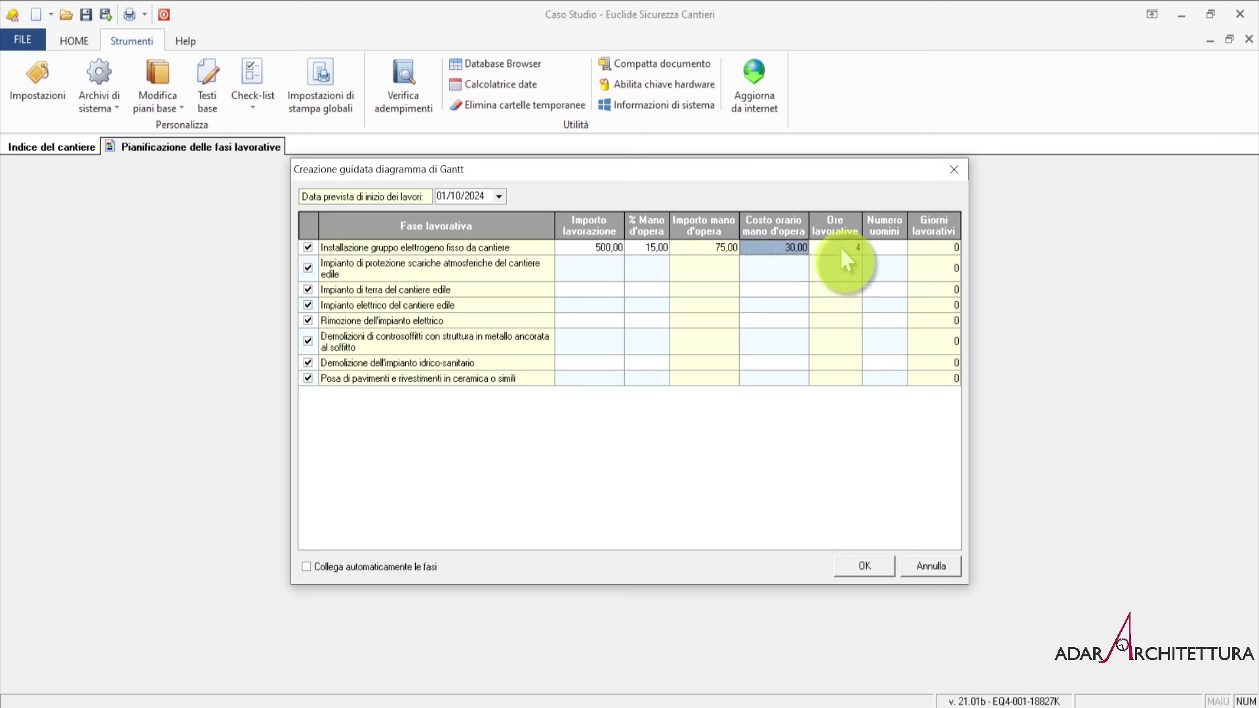
{"action": "left_click", "coordinate": [902, 248]}
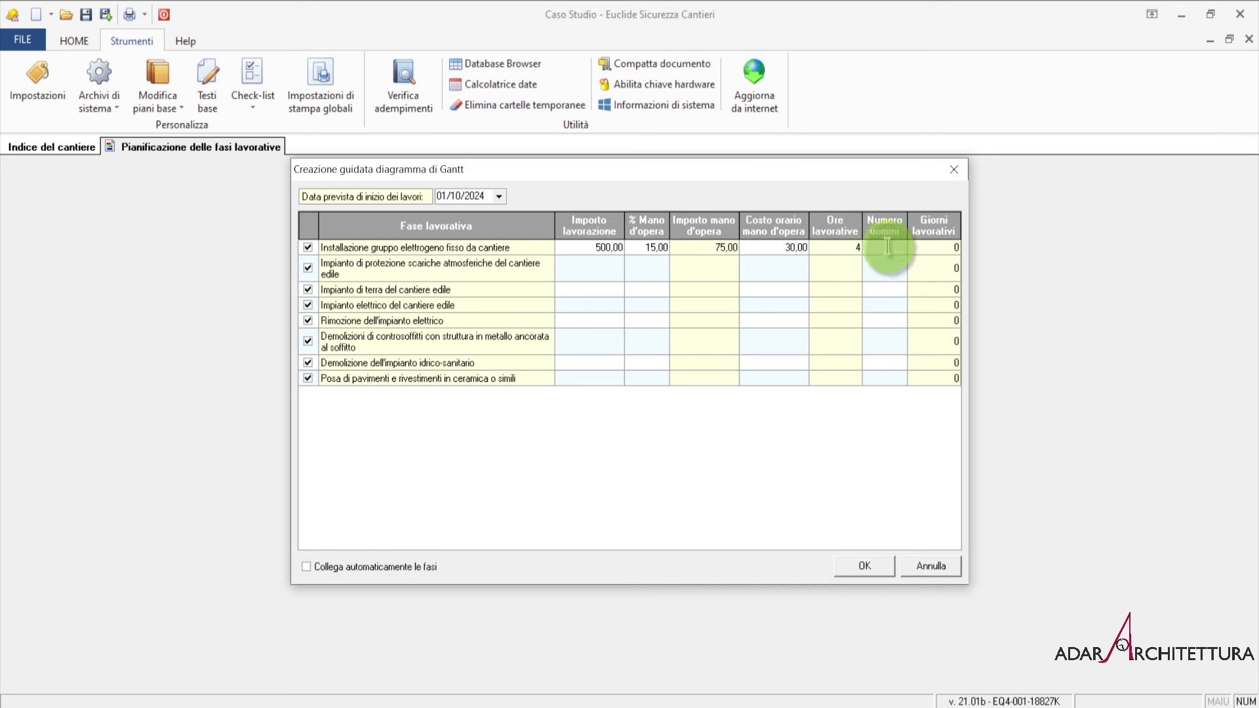
{"action": "type", "text": "1"}
{"action": "key", "text": "Return"}
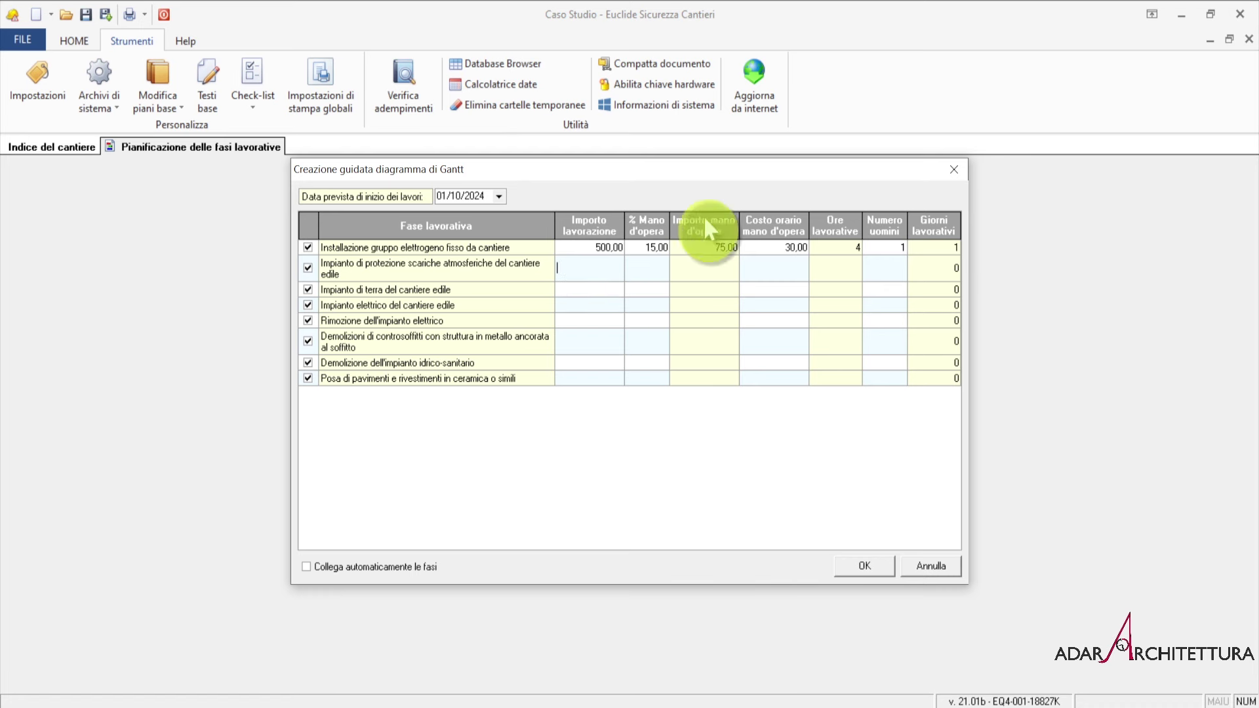
{"action": "left_click", "coordinate": [931, 566]}
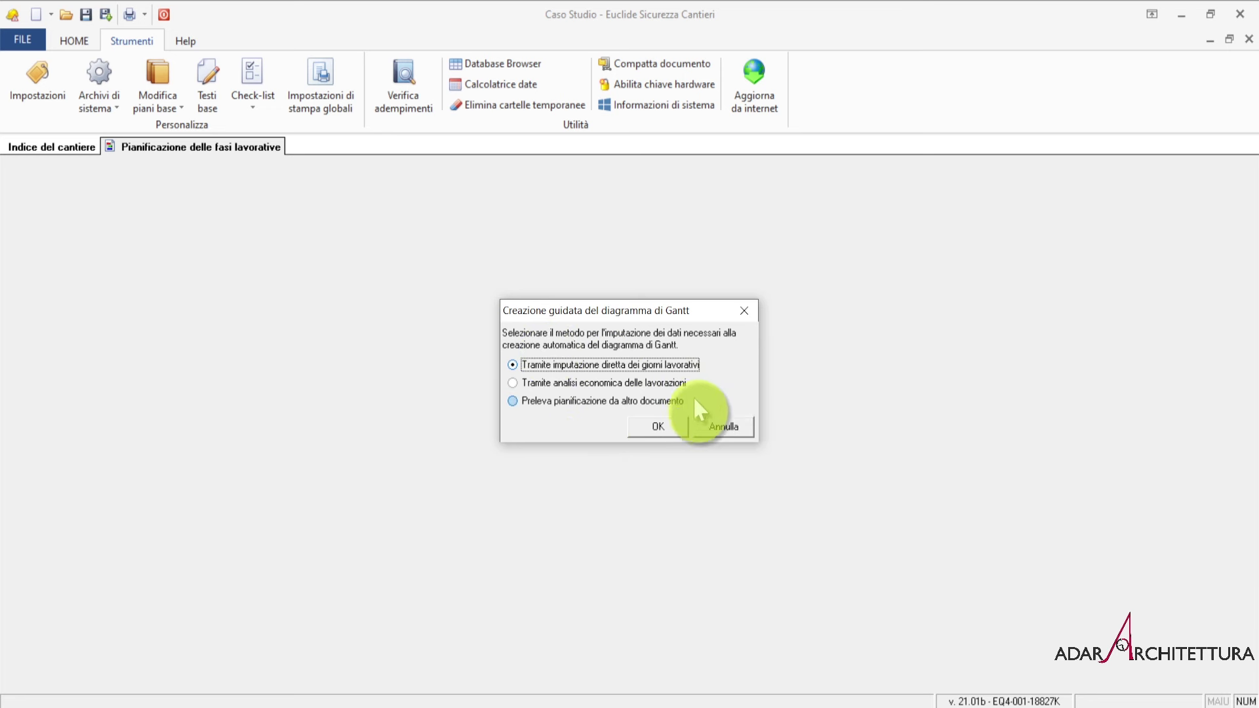
Step: Start the guided Gantt creation by direct entry of working days and set the eight phases' worker numbers to 1, 2, 2, 3, 2, 2, 2, 2
{"action": "left_click", "coordinate": [667, 427]}
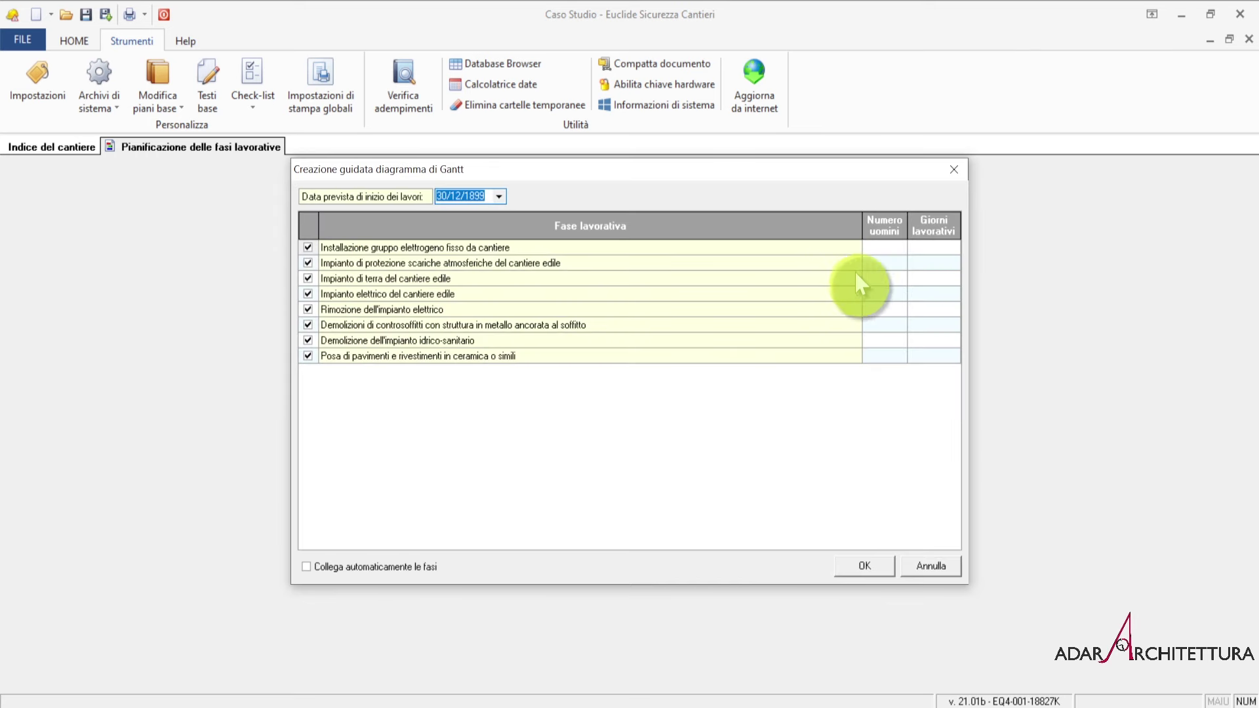
{"action": "left_click", "coordinate": [873, 247]}
{"action": "type", "text": "1"}
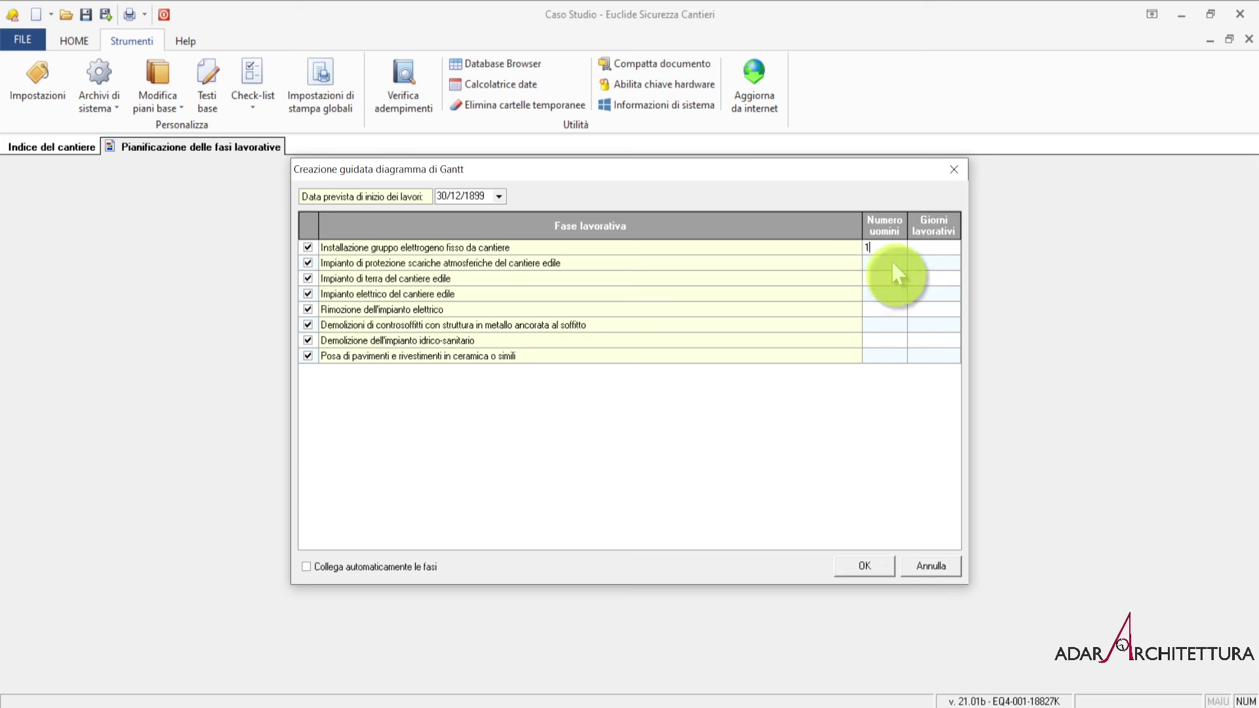
{"action": "left_click", "coordinate": [893, 262]}
{"action": "type", "text": "1"}
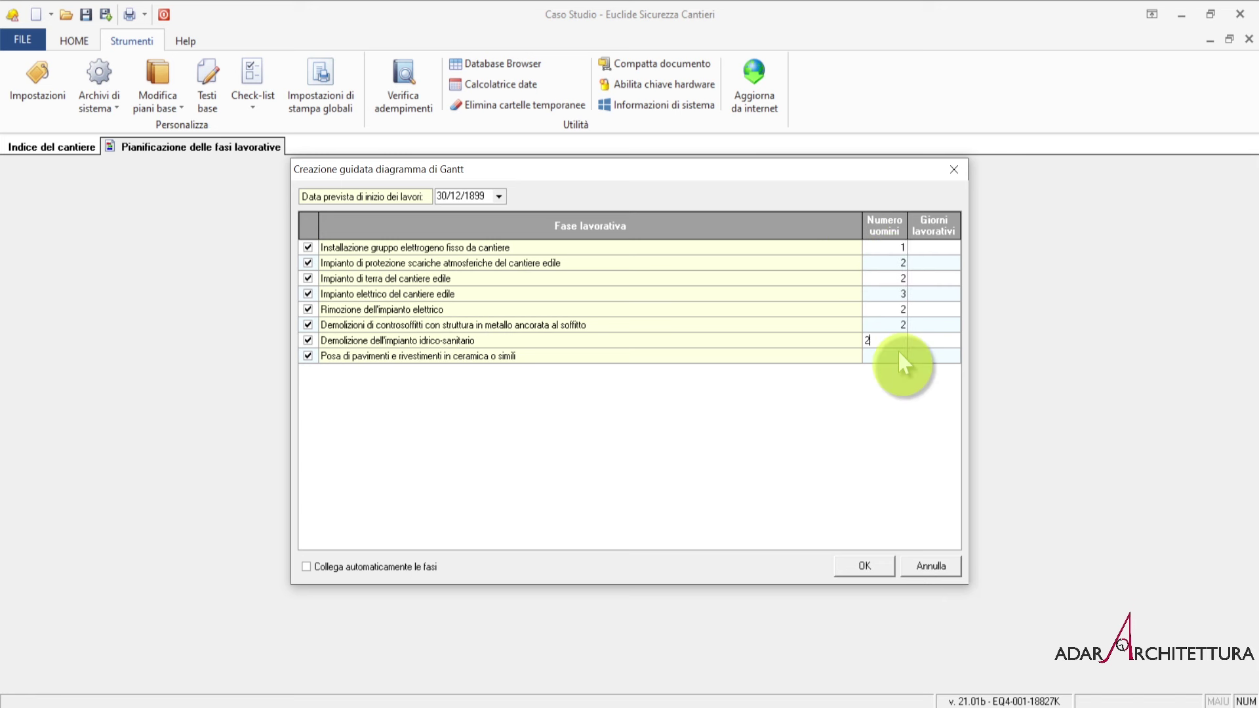
{"action": "left_click", "coordinate": [904, 358]}
{"action": "type", "text": "2"}
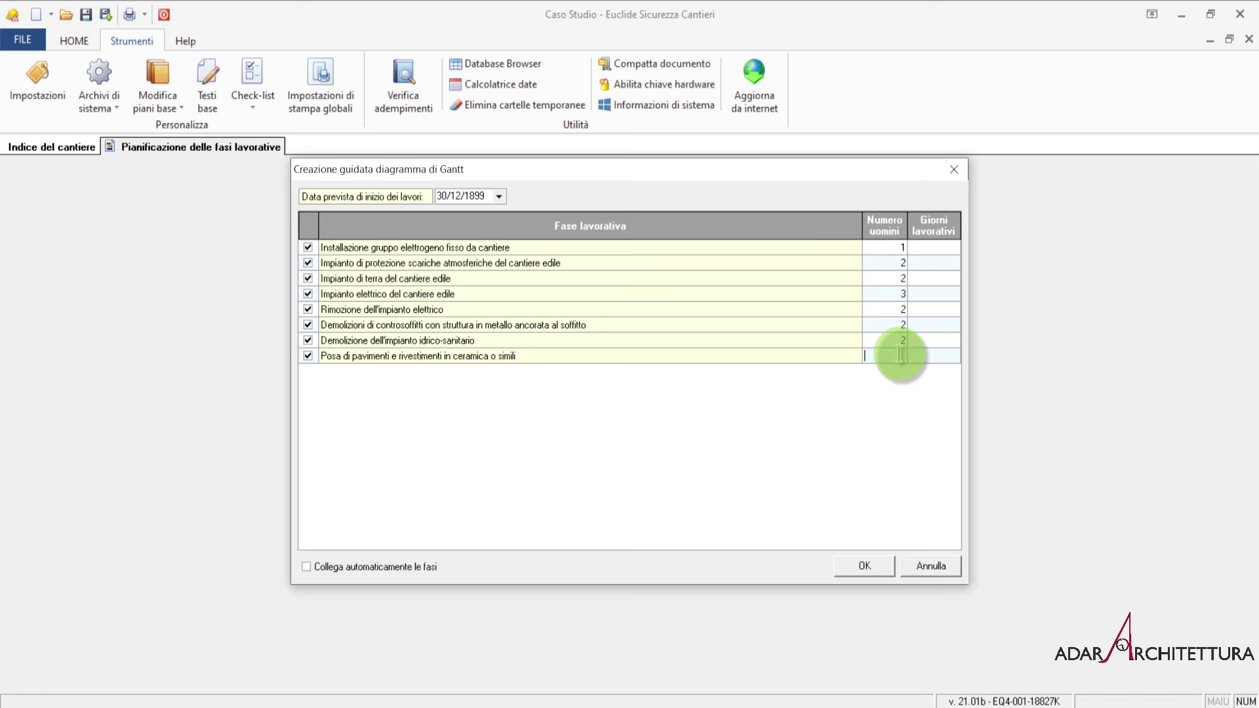
{"action": "key", "text": "Return"}
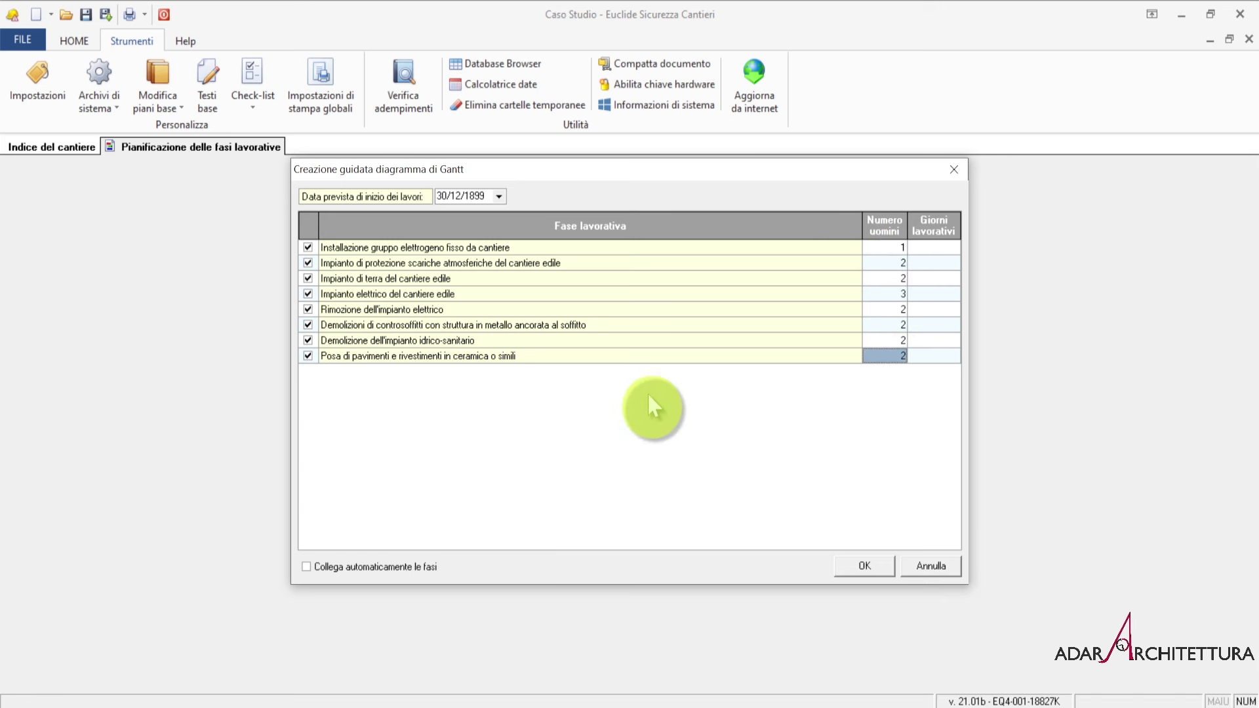
Step: Set the planned start of works to 01/10/2024 and the eight phases' working days to 2, 2, 2, 4, 2, 5, 4, 5
{"action": "left_click", "coordinate": [936, 252]}
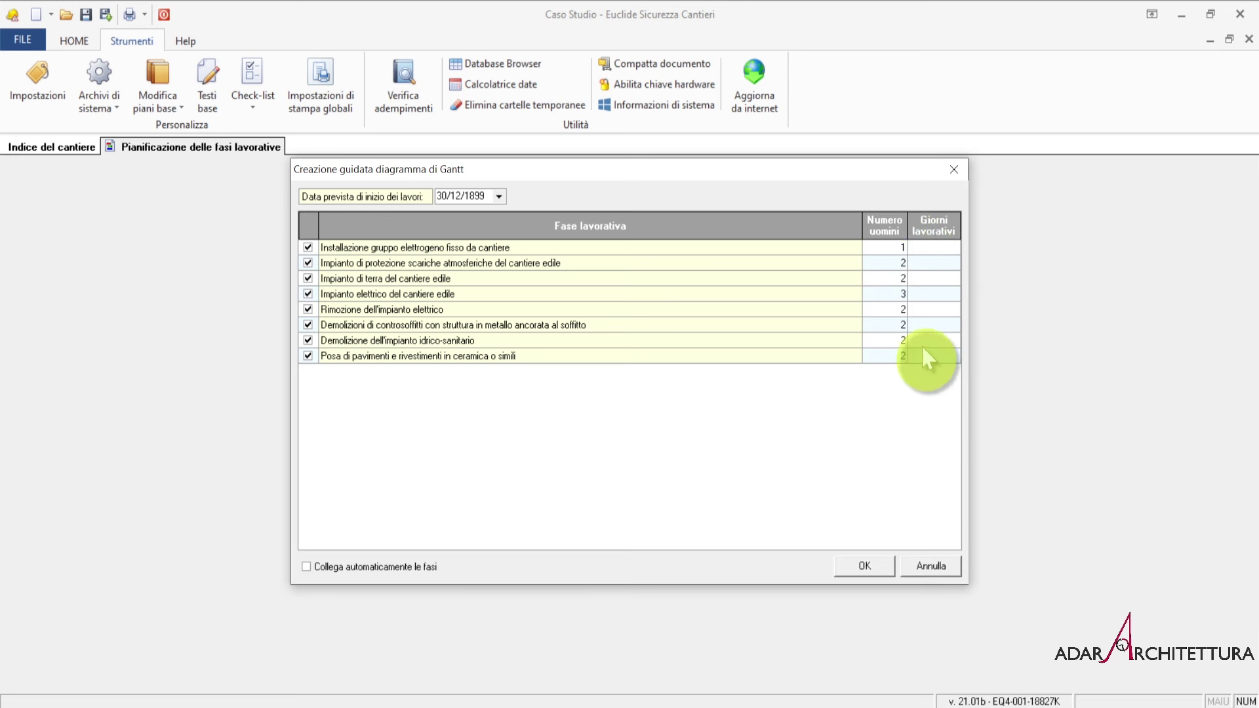
{"action": "left_click_drag", "start_coordinate": [492, 192], "coordinate": [423, 195]}
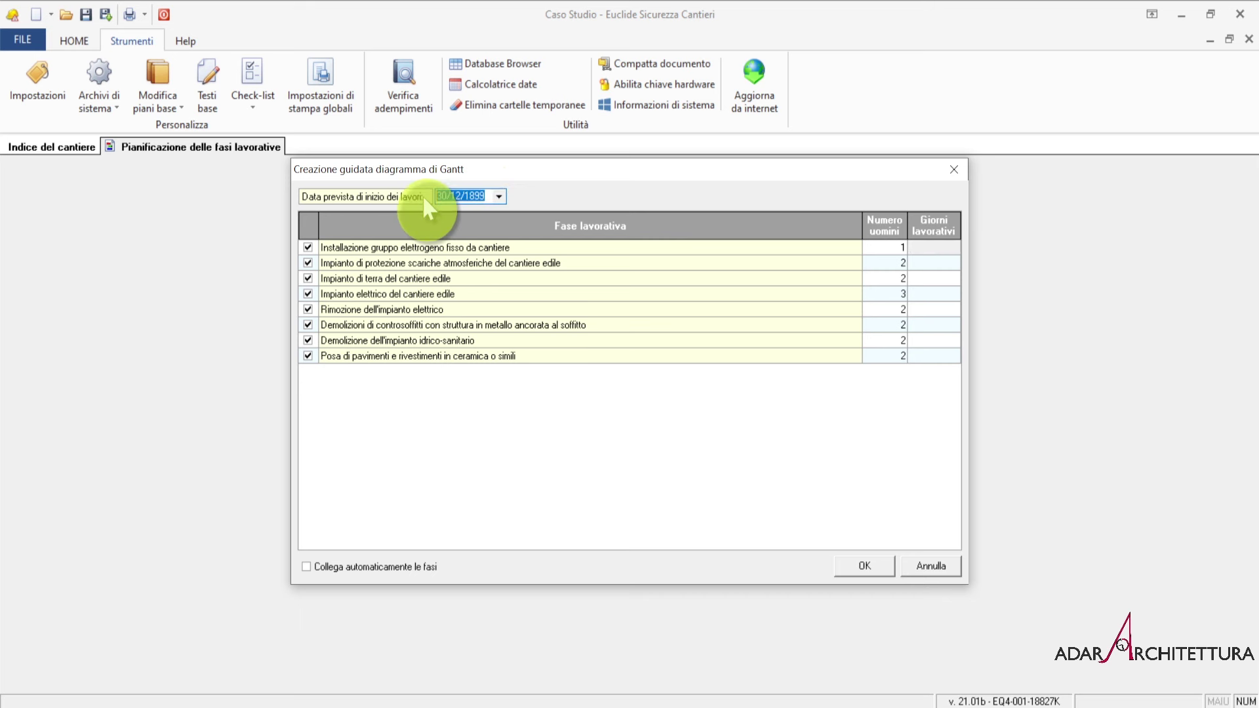
{"action": "type", "text": "01/10/2024"}
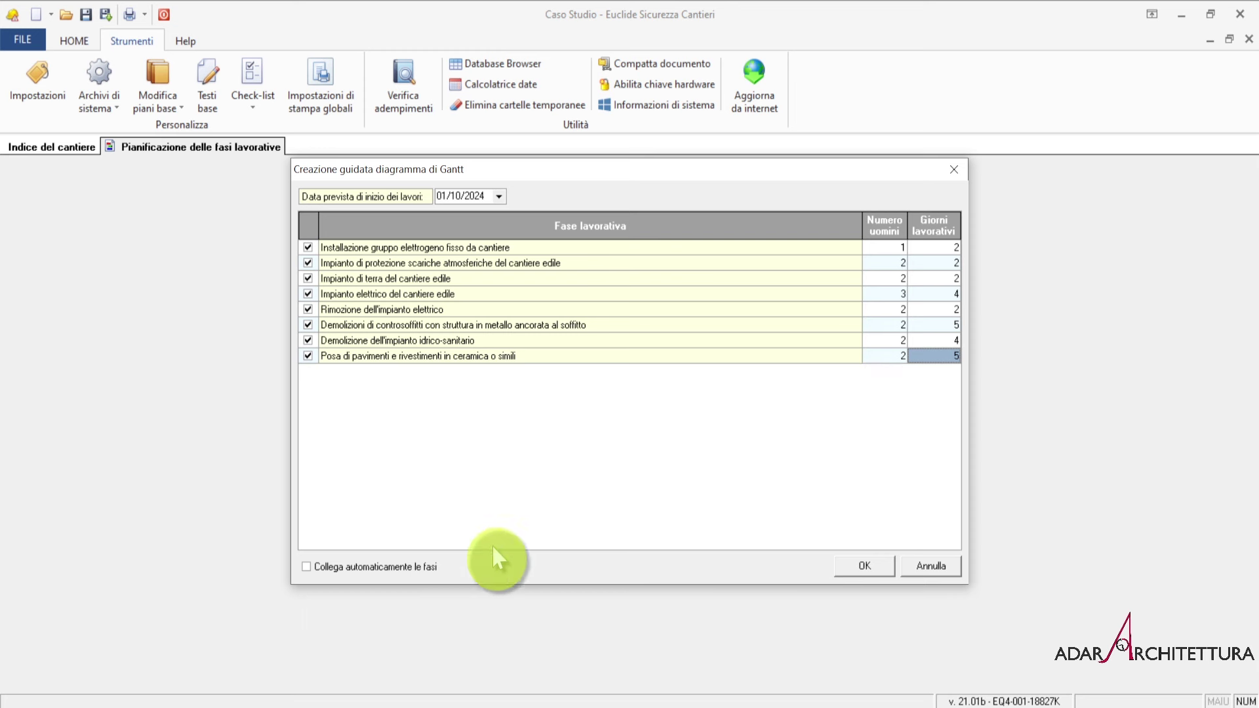
Step: Generate the Gantt diagram with its phases linked automatically
{"action": "left_click", "coordinate": [335, 567]}
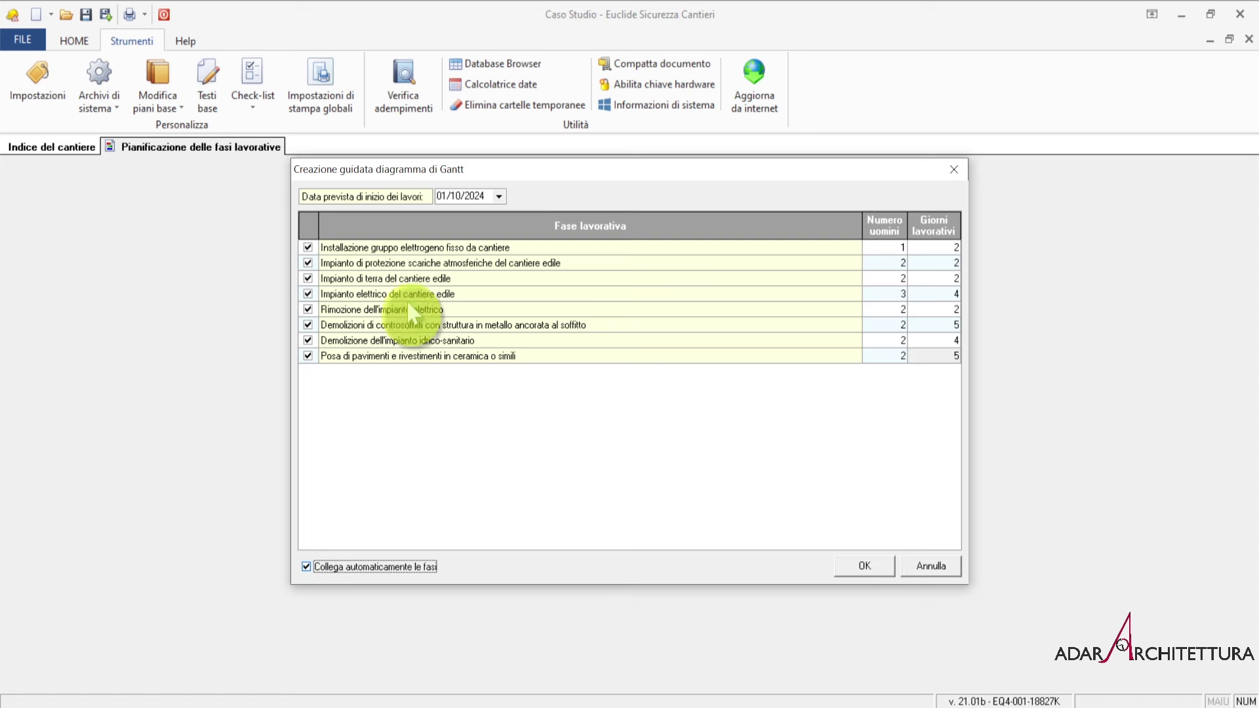
{"action": "left_click", "coordinate": [853, 566]}
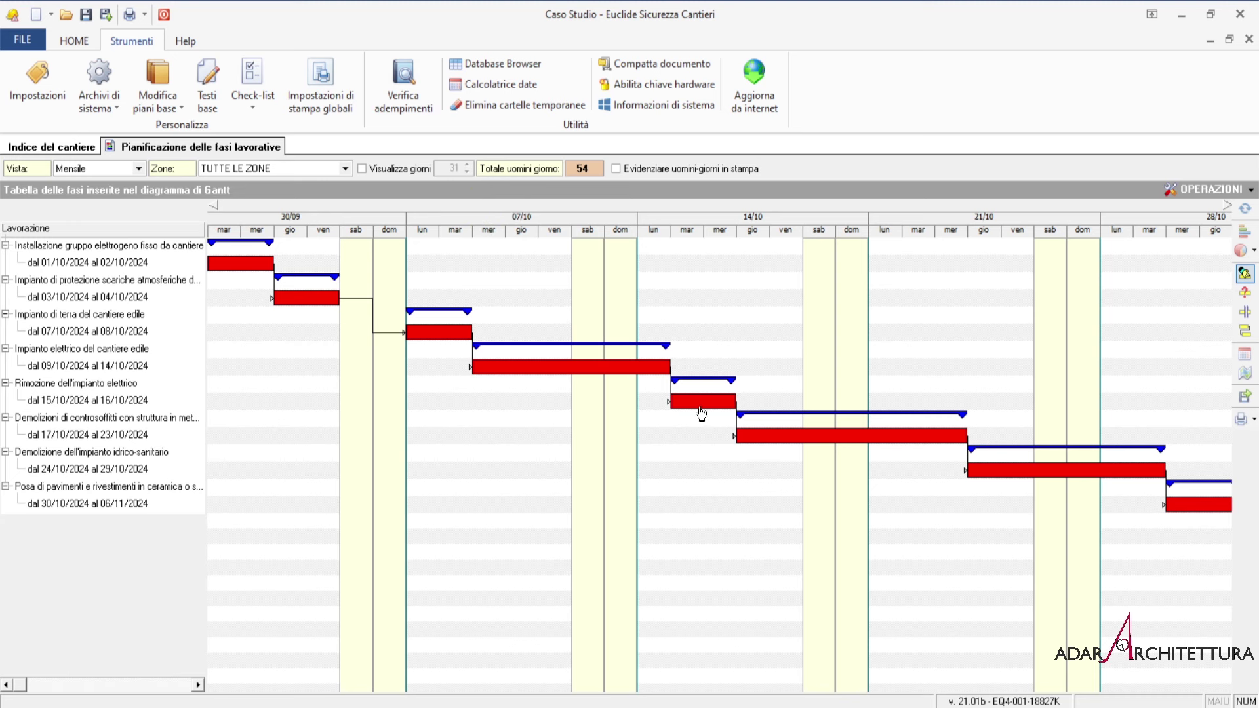
Step: View the Gantt diagram at full page and restore the view with the phase list
{"action": "left_click", "coordinate": [72, 169]}
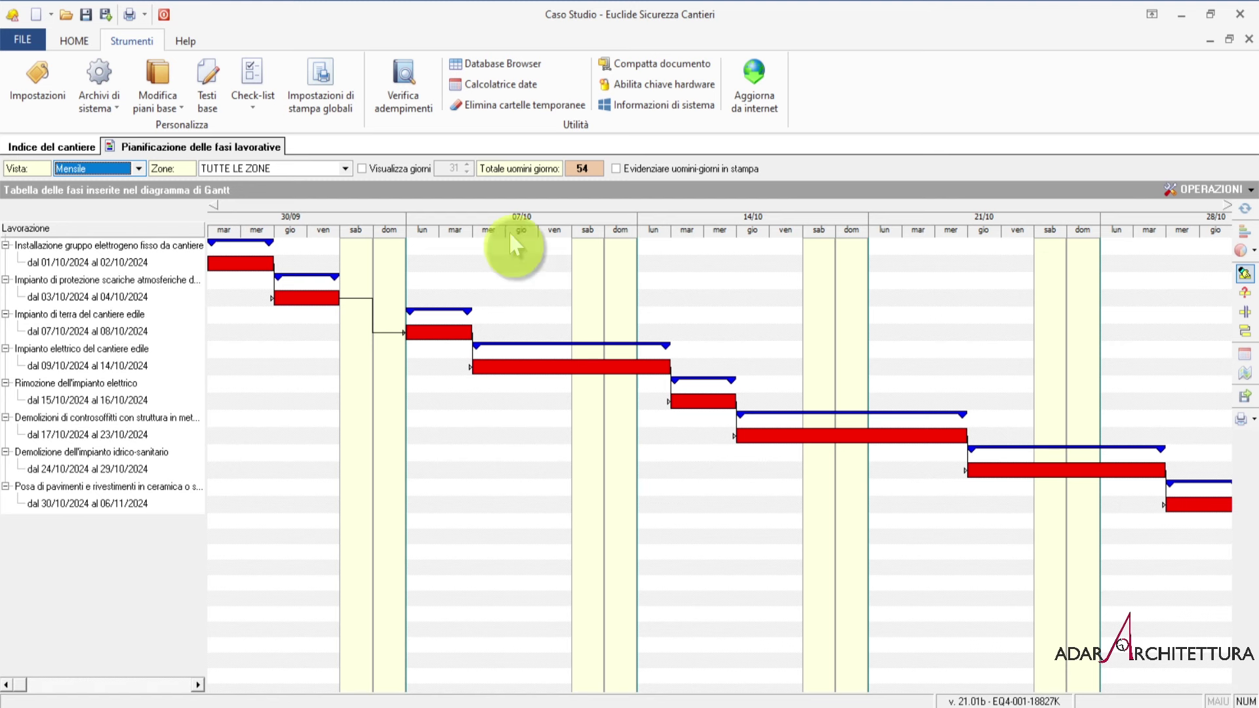
{"action": "left_click", "coordinate": [1218, 189]}
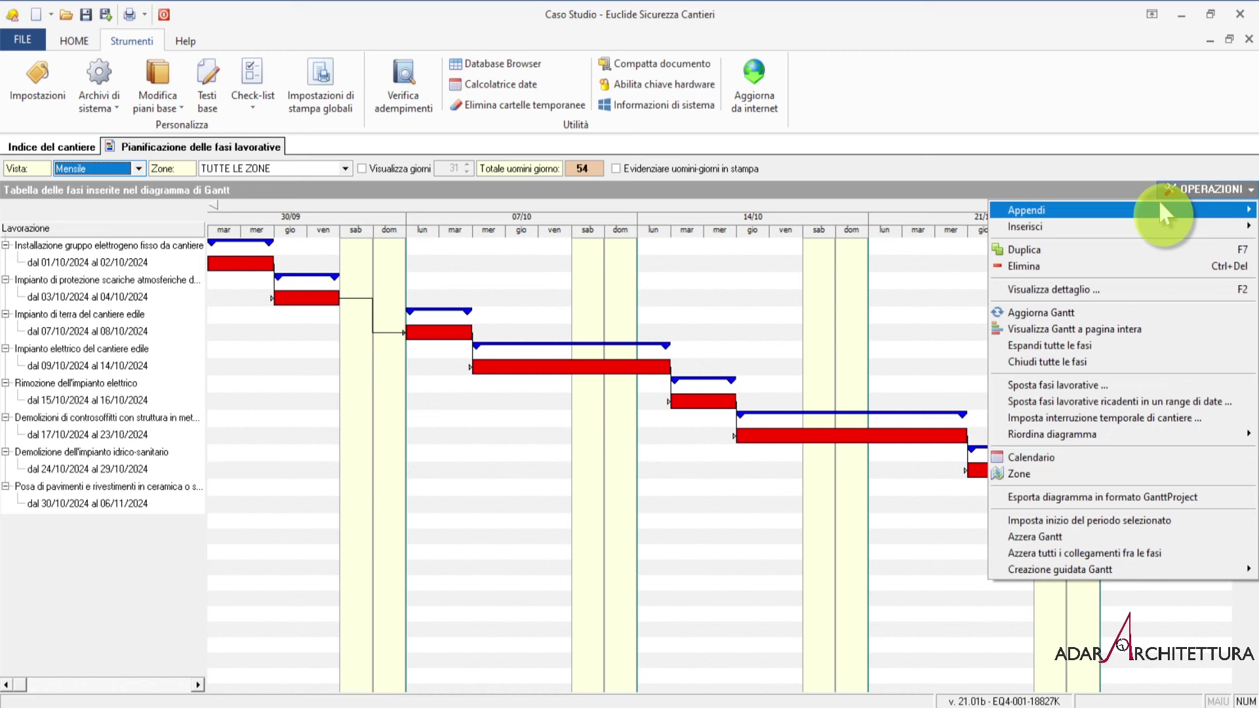
{"action": "mouse_move", "coordinate": [1153, 199]}
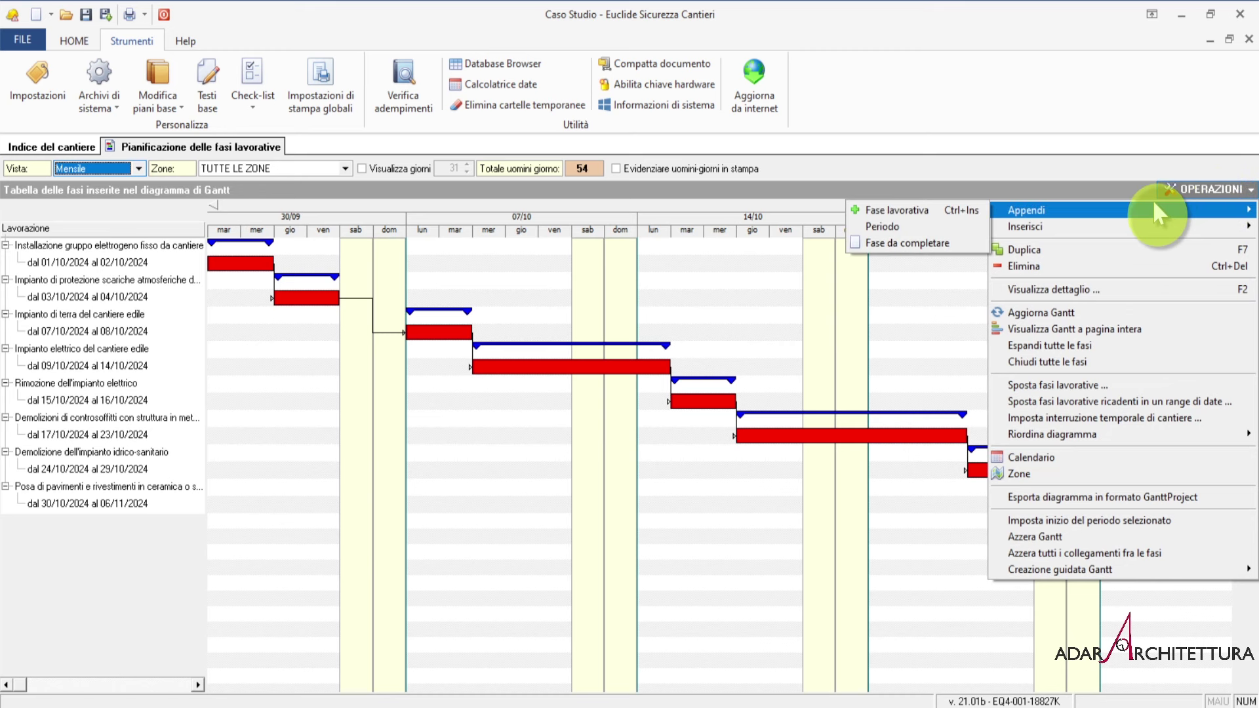
{"action": "mouse_move", "coordinate": [1152, 222]}
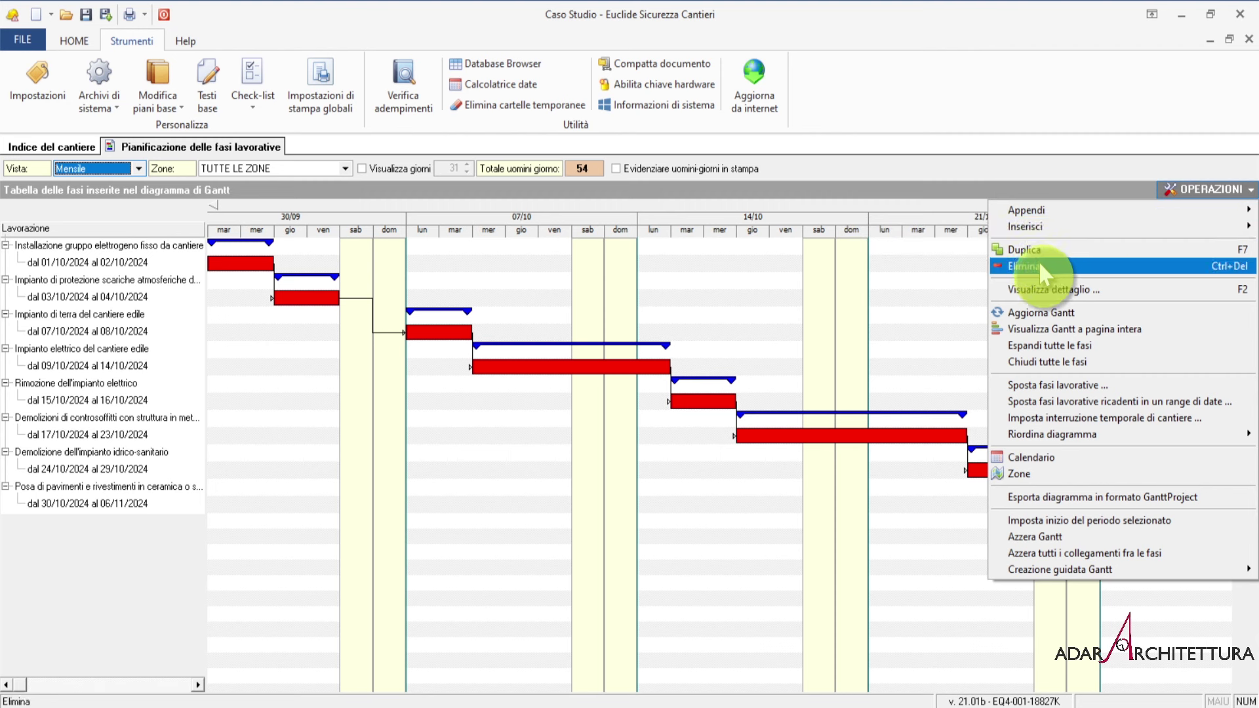
{"action": "left_click", "coordinate": [1111, 330]}
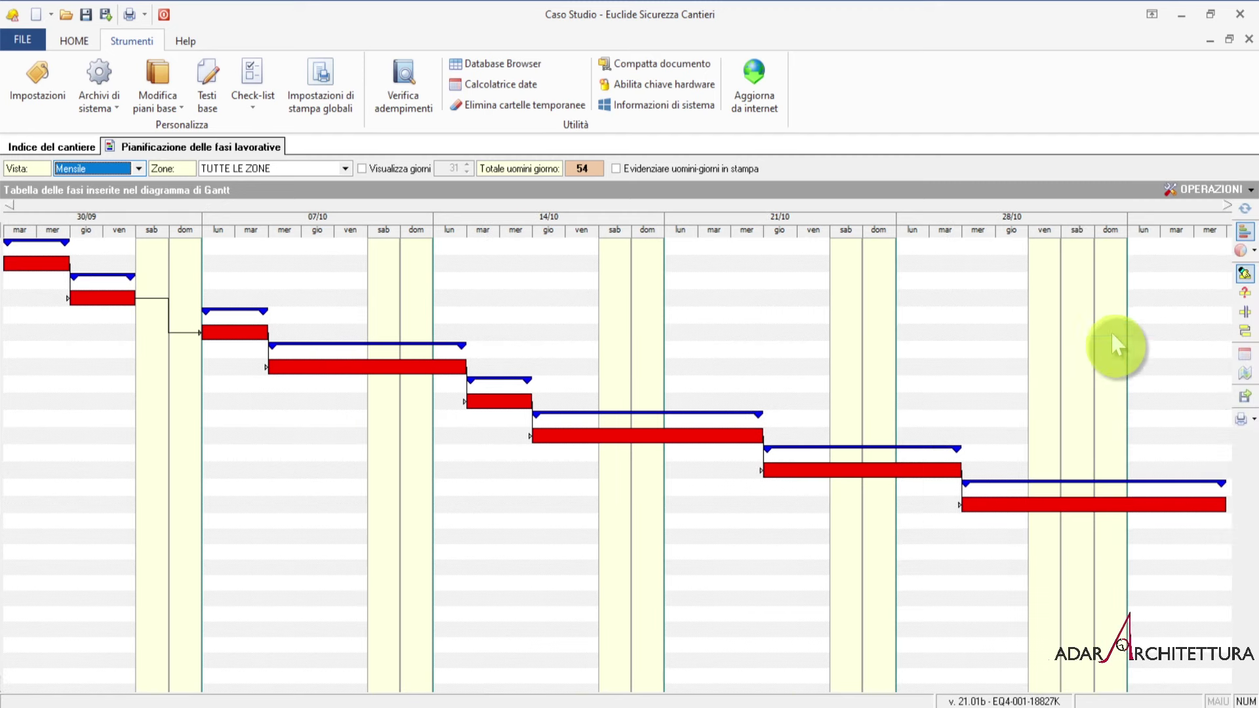
{"action": "left_click", "coordinate": [1245, 233]}
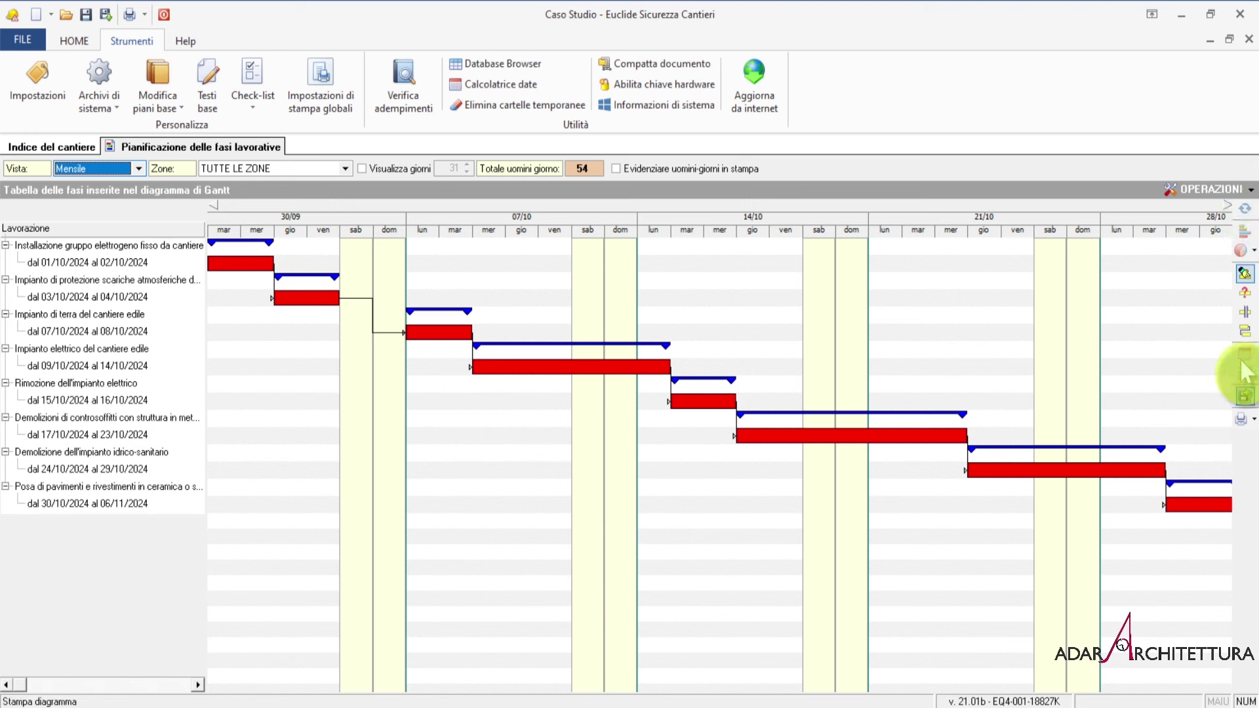
Step: Move the phase "Installazione gruppo elettrogeno fisso da cantiere" by 2 working days
{"action": "left_click", "coordinate": [1212, 188]}
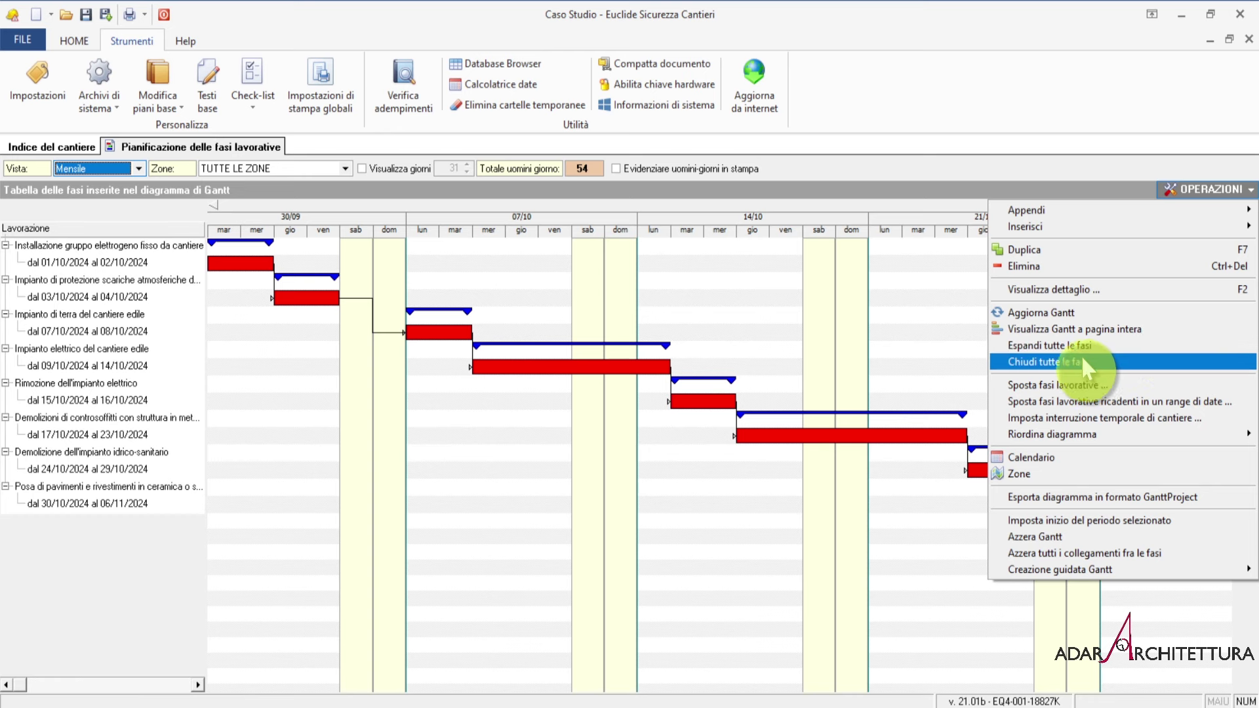
{"action": "left_click", "coordinate": [1046, 385]}
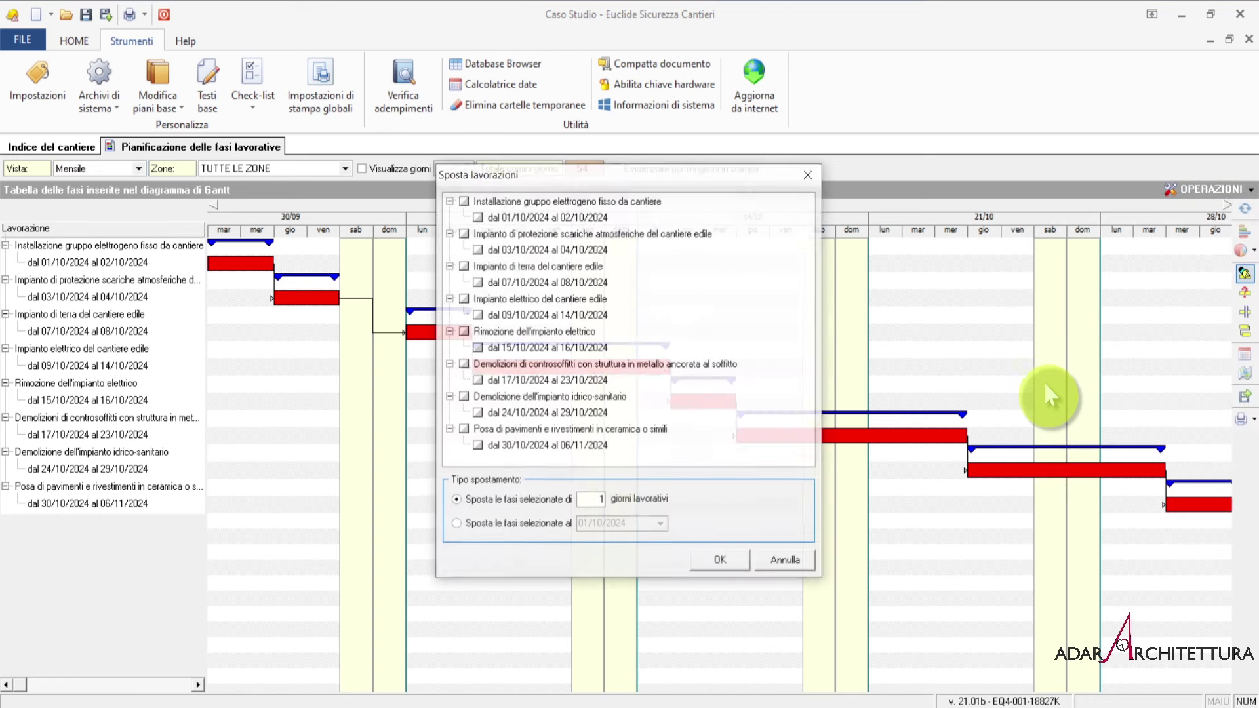
{"action": "left_click", "coordinate": [464, 201]}
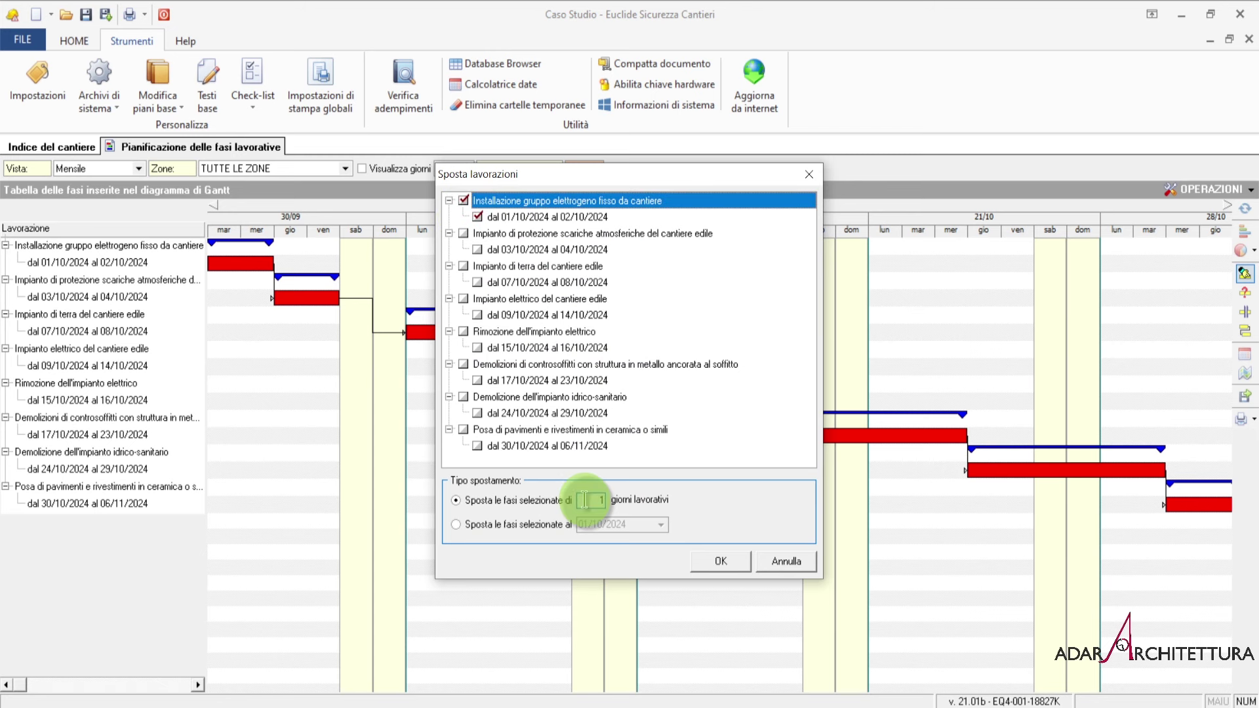
{"action": "left_click", "coordinate": [584, 501]}
{"action": "type", "text": "2"}
{"action": "left_click", "coordinate": [720, 561]}
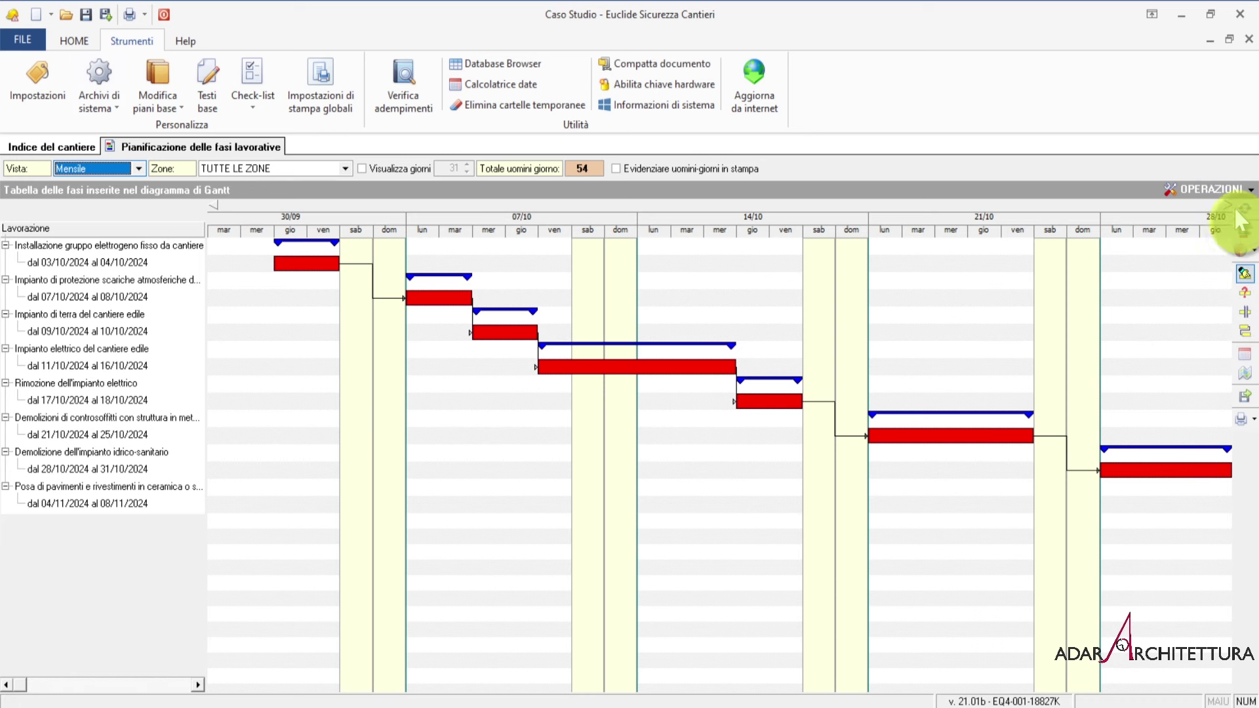
Step: Insert a site interruption of 5 working days starting on 10/10/2024
{"action": "left_click", "coordinate": [1225, 190]}
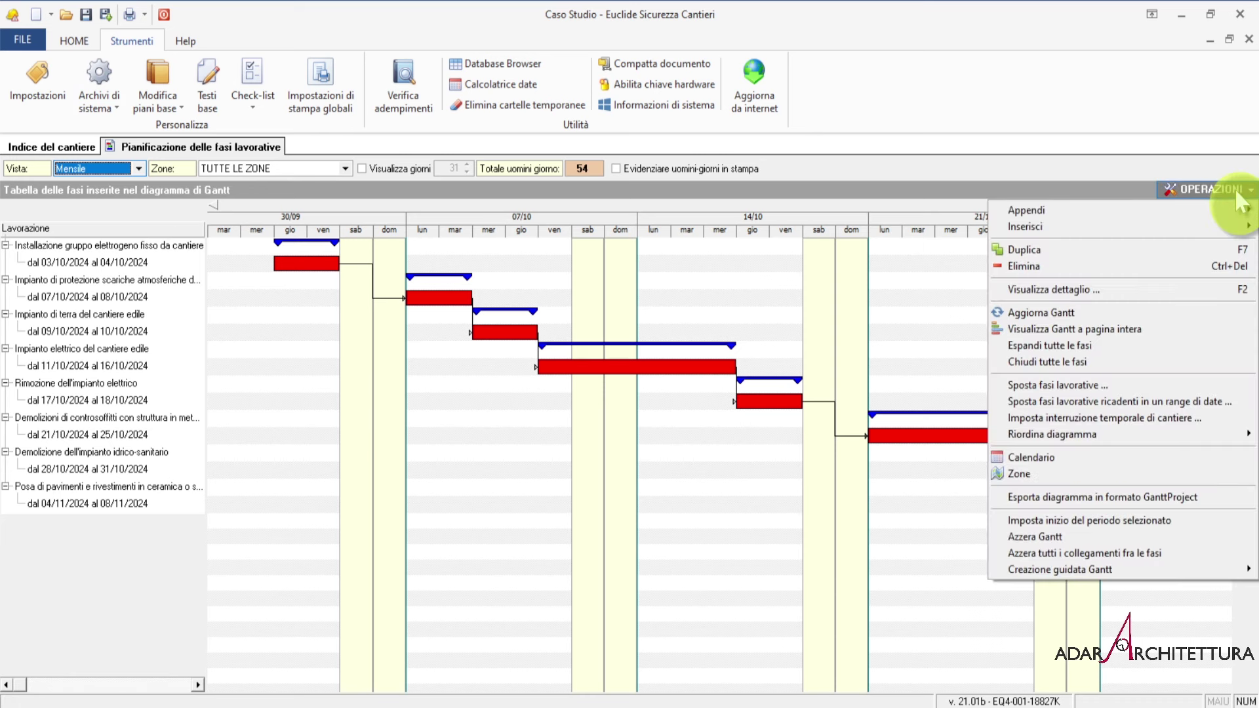
{"action": "left_click", "coordinate": [1174, 418]}
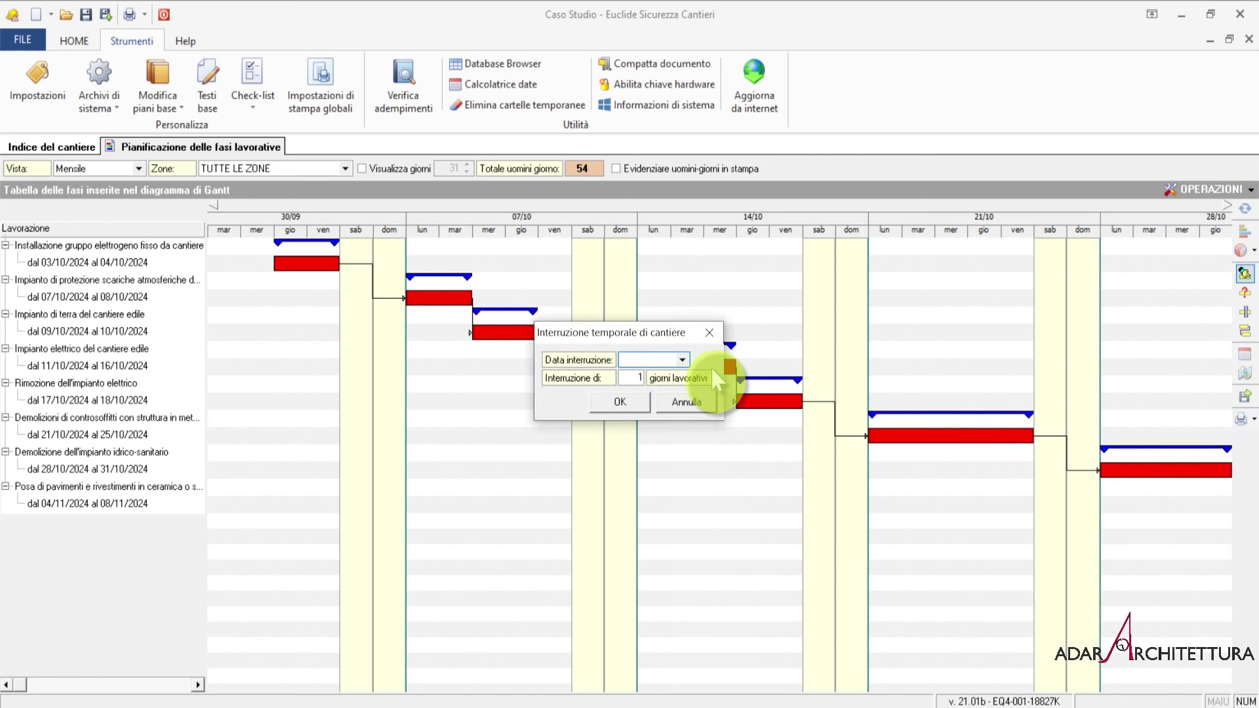
{"action": "type", "text": "10/10/2024"}
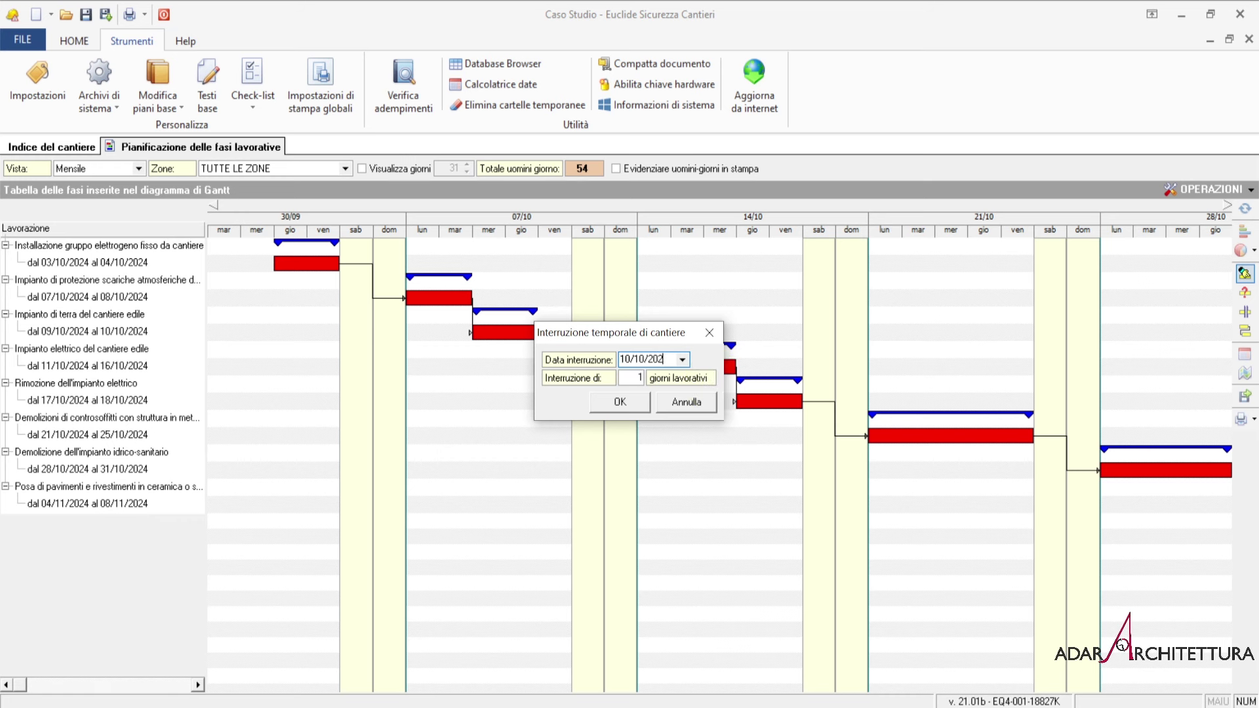
{"action": "left_click", "coordinate": [627, 379]}
{"action": "type", "text": "5"}
{"action": "left_click", "coordinate": [622, 402]}
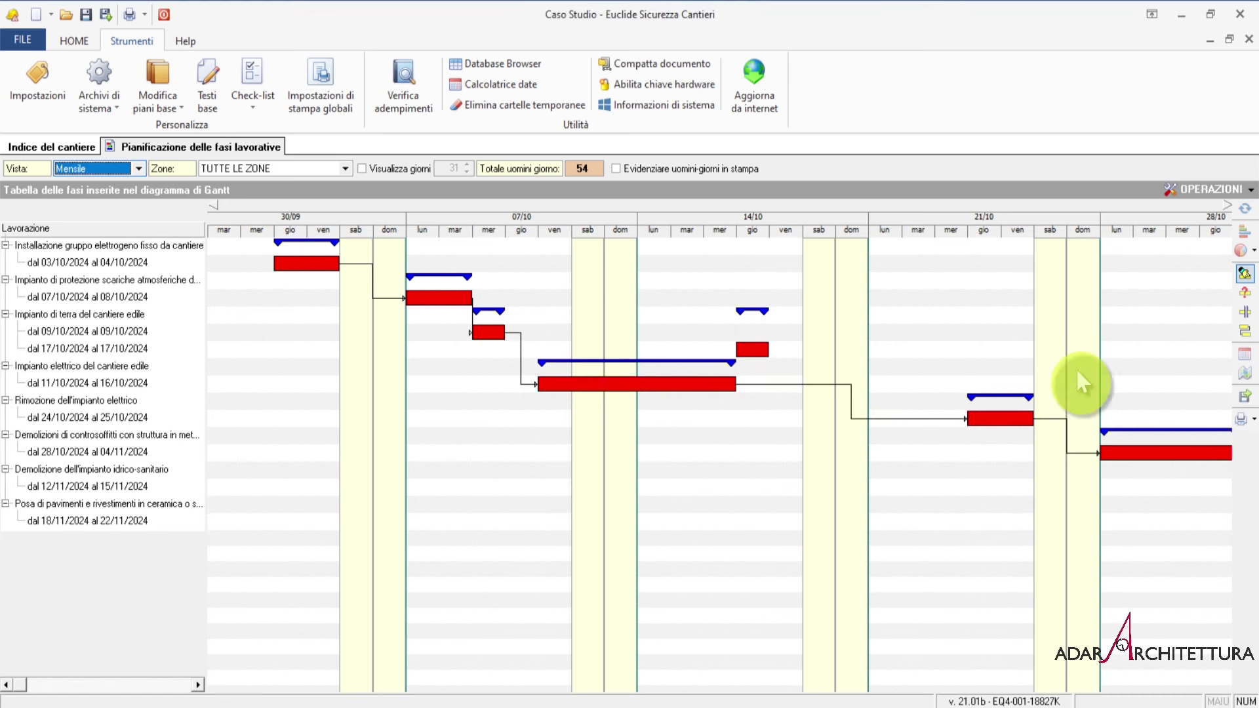
Step: Filter the Gantt diagram by the zone CANTIERE
{"action": "left_click", "coordinate": [1214, 193]}
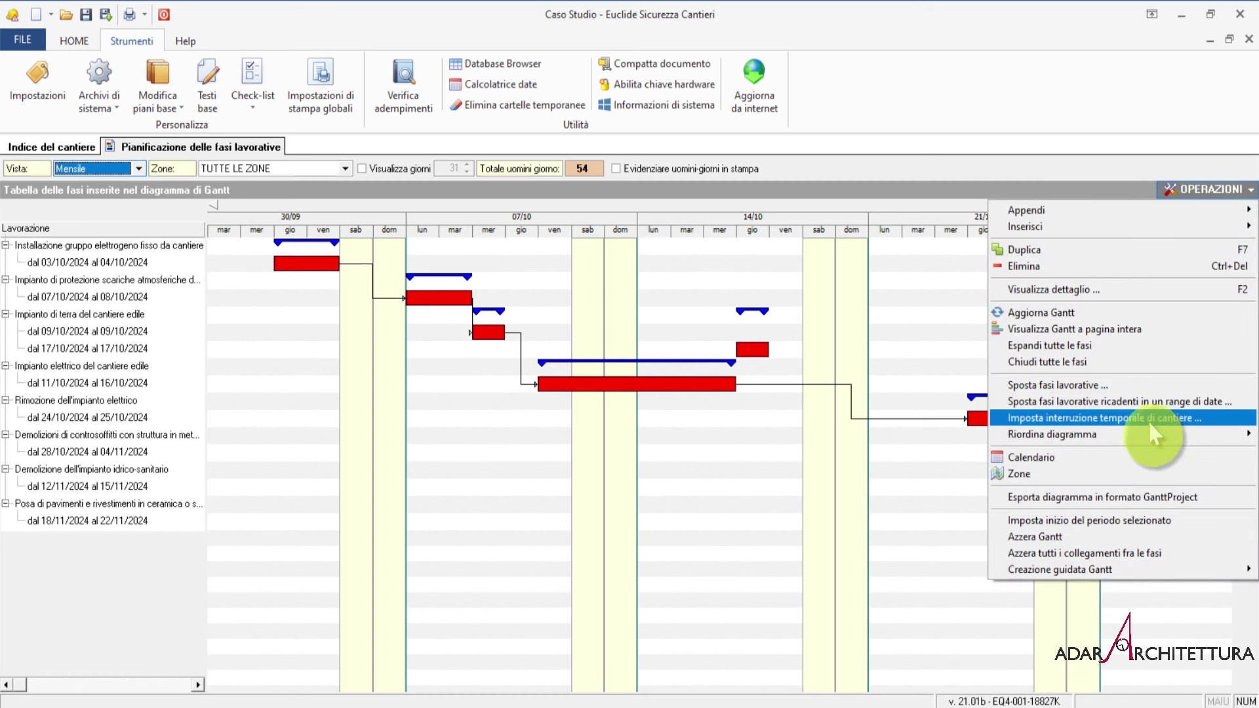
{"action": "mouse_move", "coordinate": [1126, 440]}
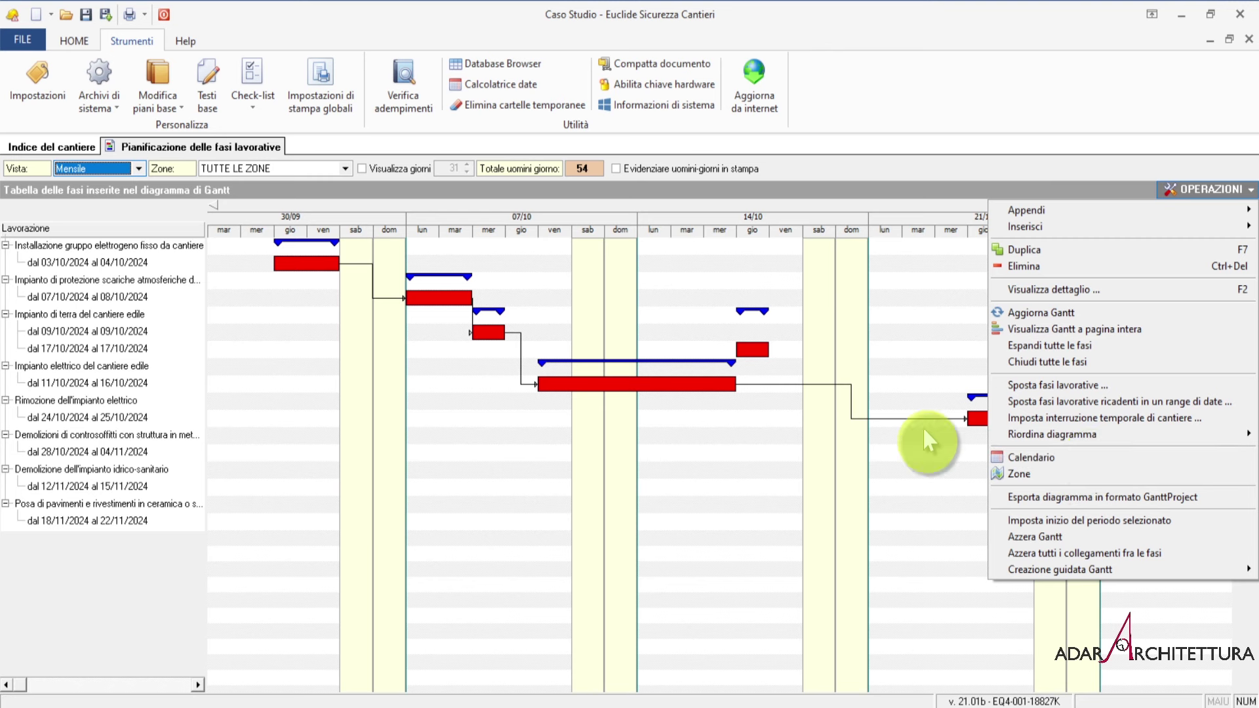
{"action": "left_click", "coordinate": [330, 167]}
{"action": "left_click", "coordinate": [330, 166]}
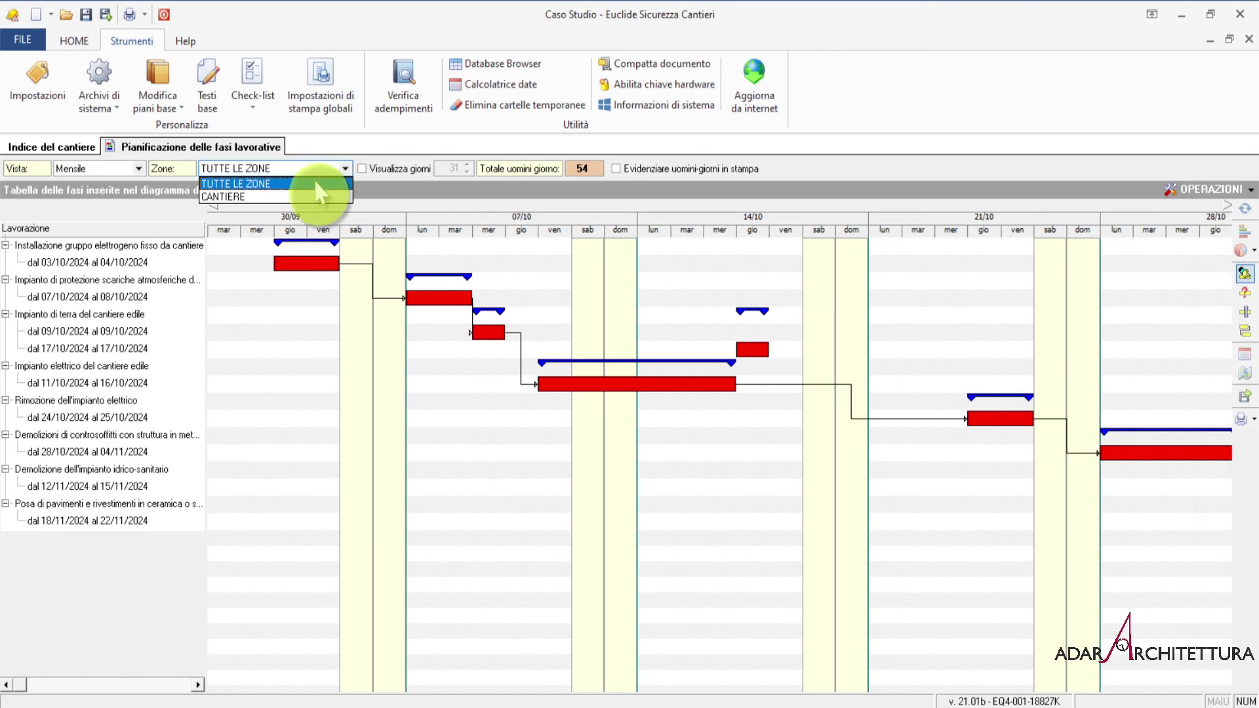
{"action": "left_click", "coordinate": [303, 198]}
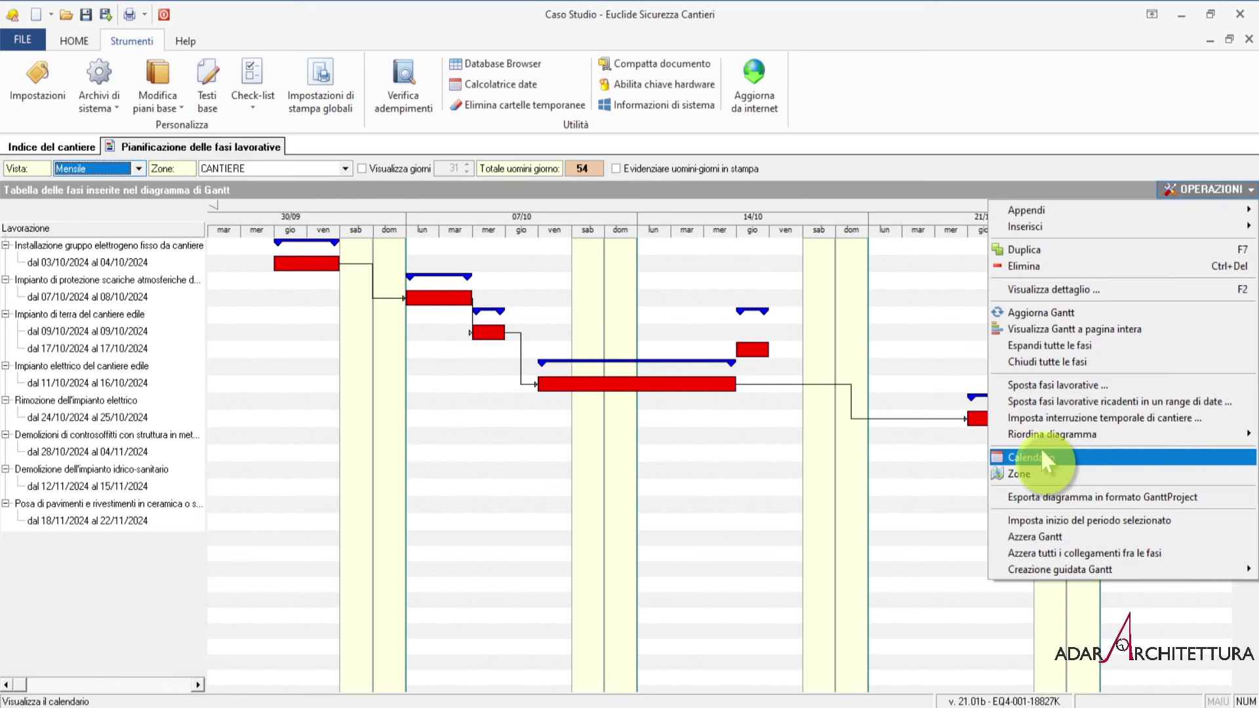
Step: Review the calendar's holidays and try the option to ignore the holiday calendar, leaving it disabled
{"action": "left_click", "coordinate": [1027, 457]}
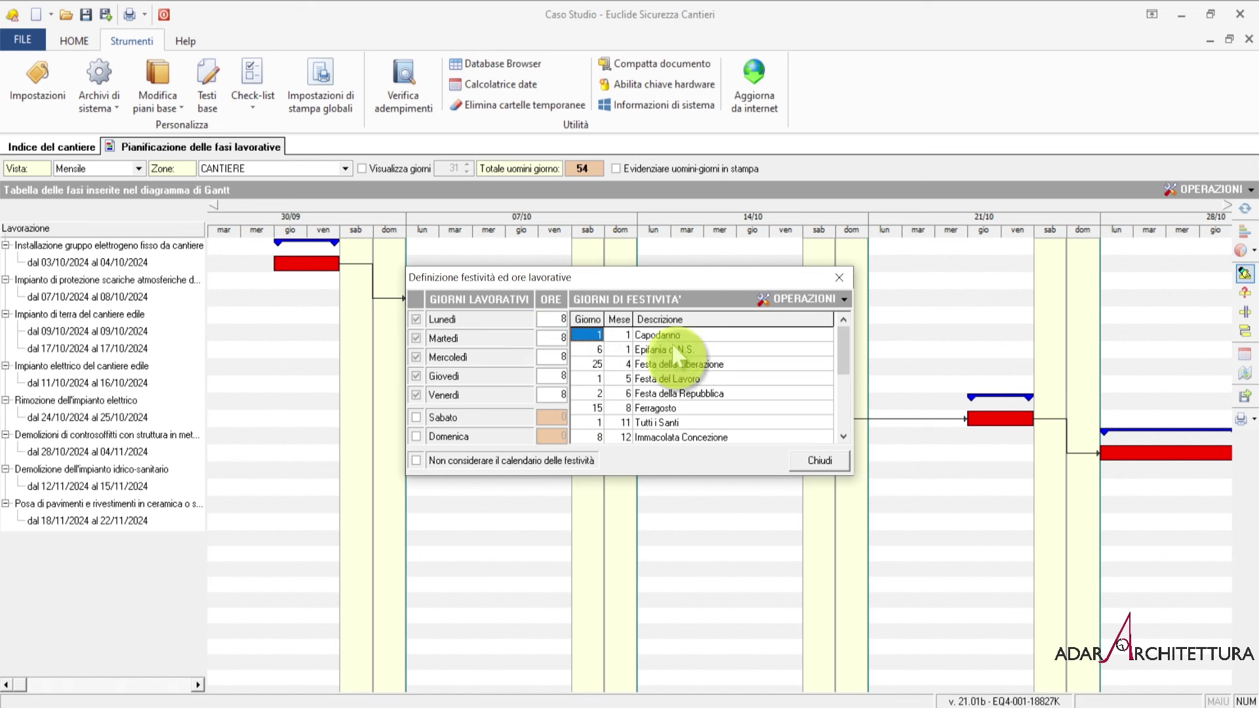
{"action": "left_click_drag", "start_coordinate": [844, 336], "coordinate": [840, 429]}
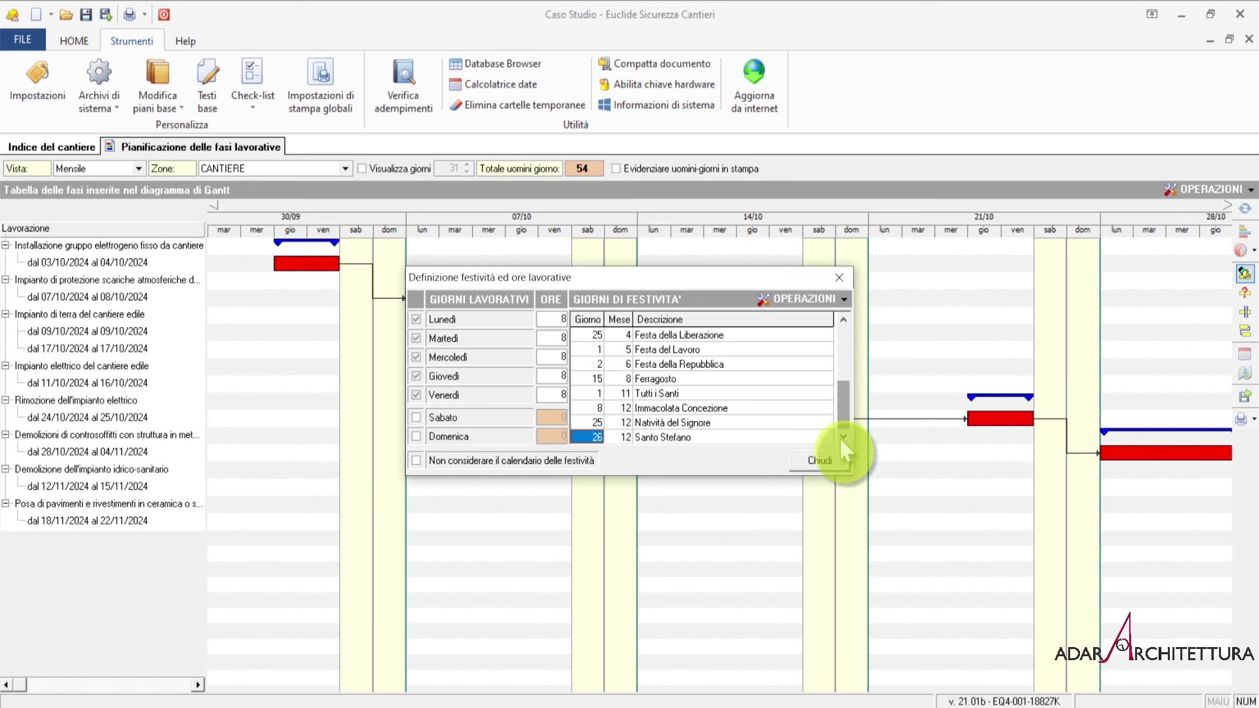
{"action": "double_click", "coordinate": [844, 318]}
{"action": "left_click", "coordinate": [416, 461]}
{"action": "left_click", "coordinate": [415, 461]}
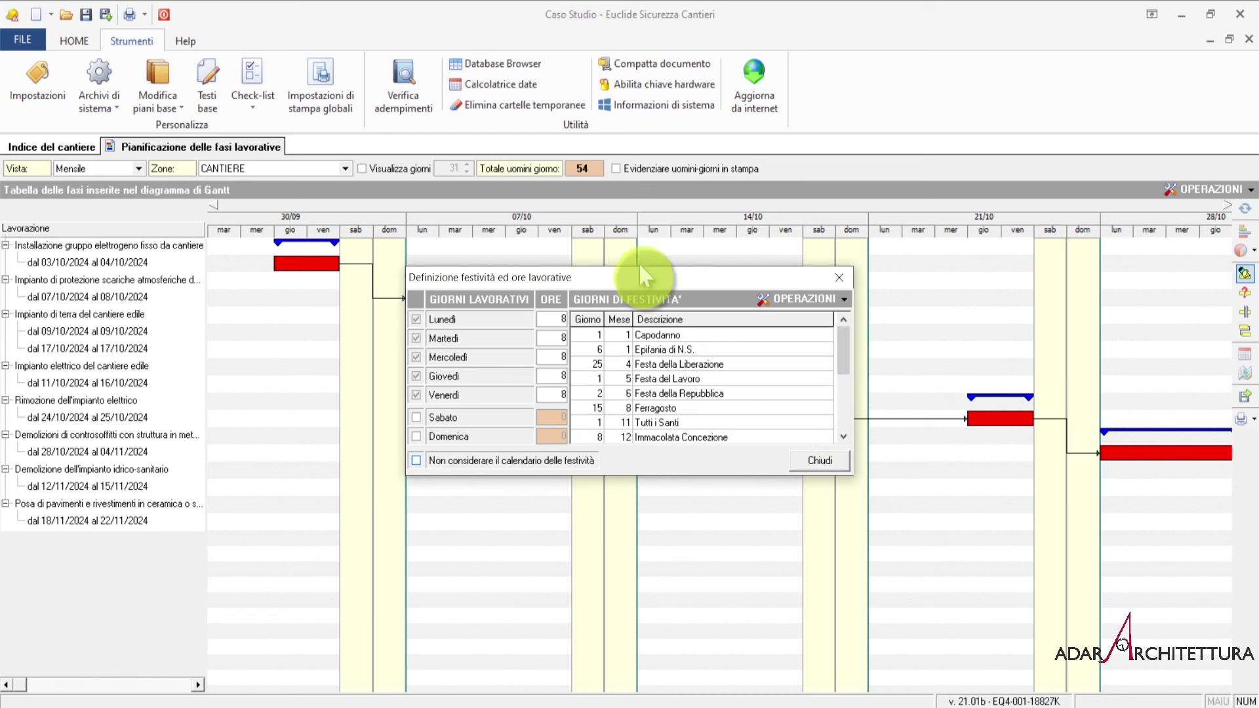
Step: Try Saturday as a working day with 4 hours, revert it to non-working and close the calendar
{"action": "left_click", "coordinate": [415, 417]}
{"action": "left_click", "coordinate": [542, 417]}
{"action": "type", "text": "4"}
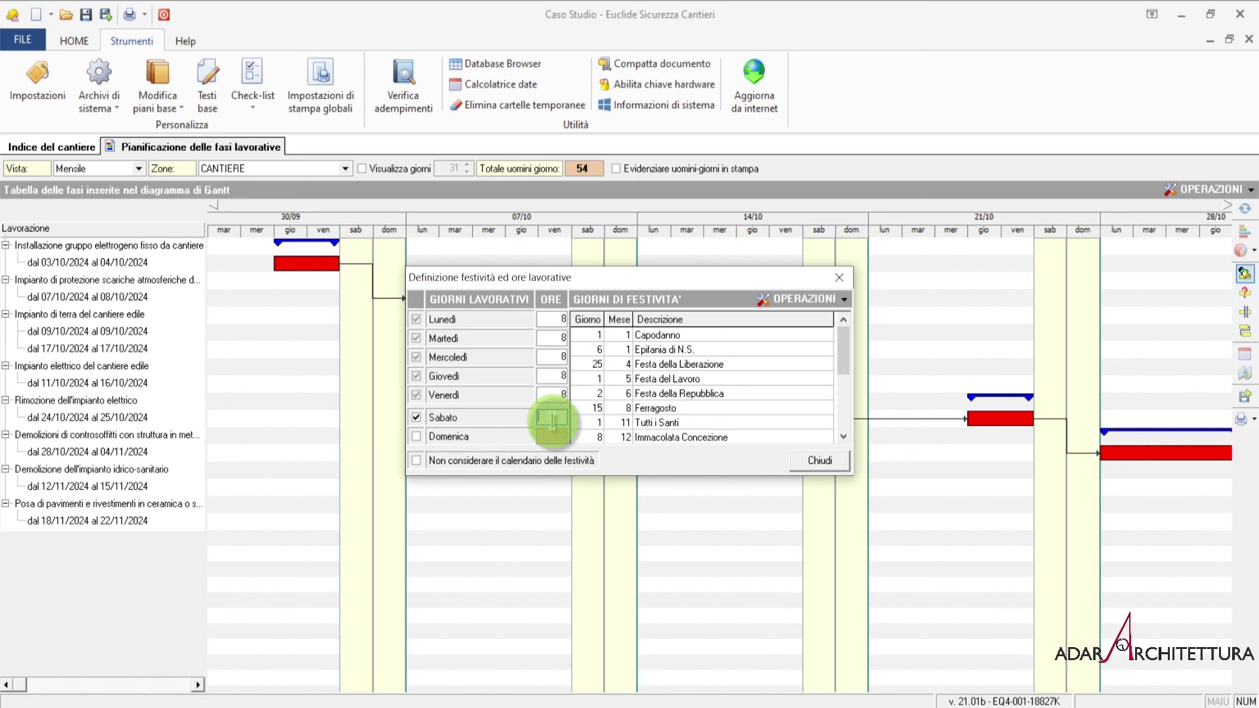
{"action": "left_click", "coordinate": [416, 418]}
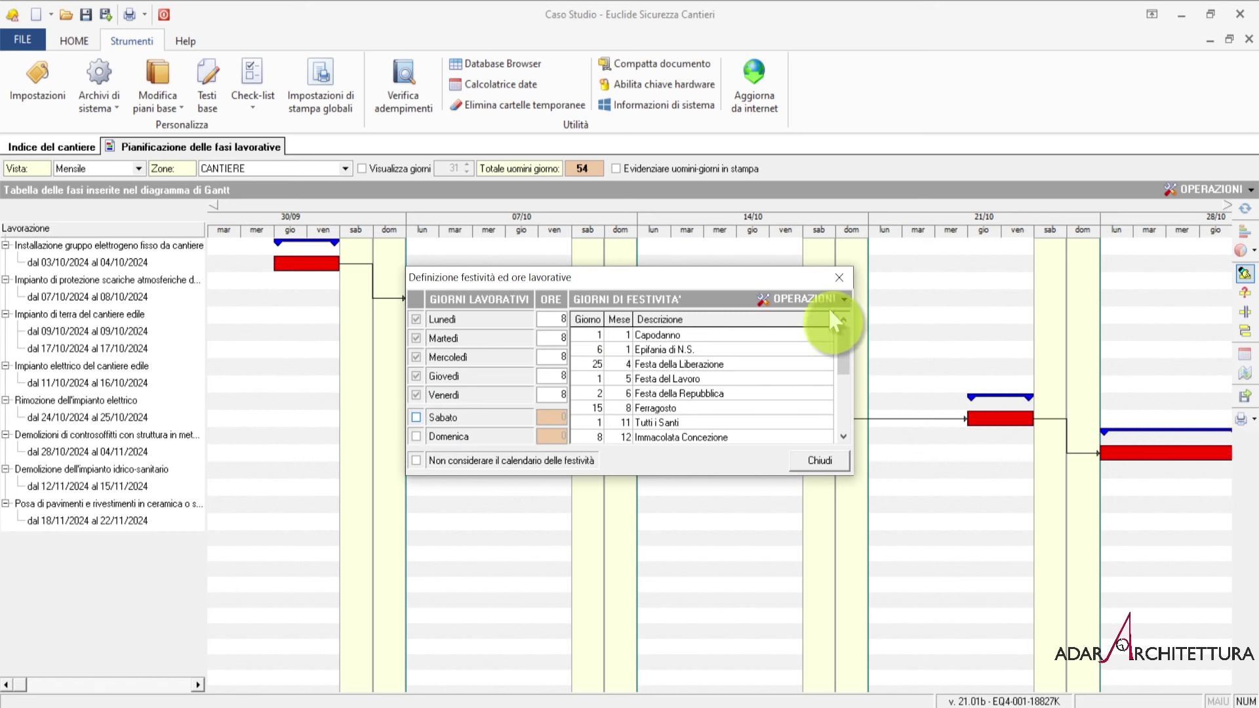
{"action": "left_click", "coordinate": [806, 463]}
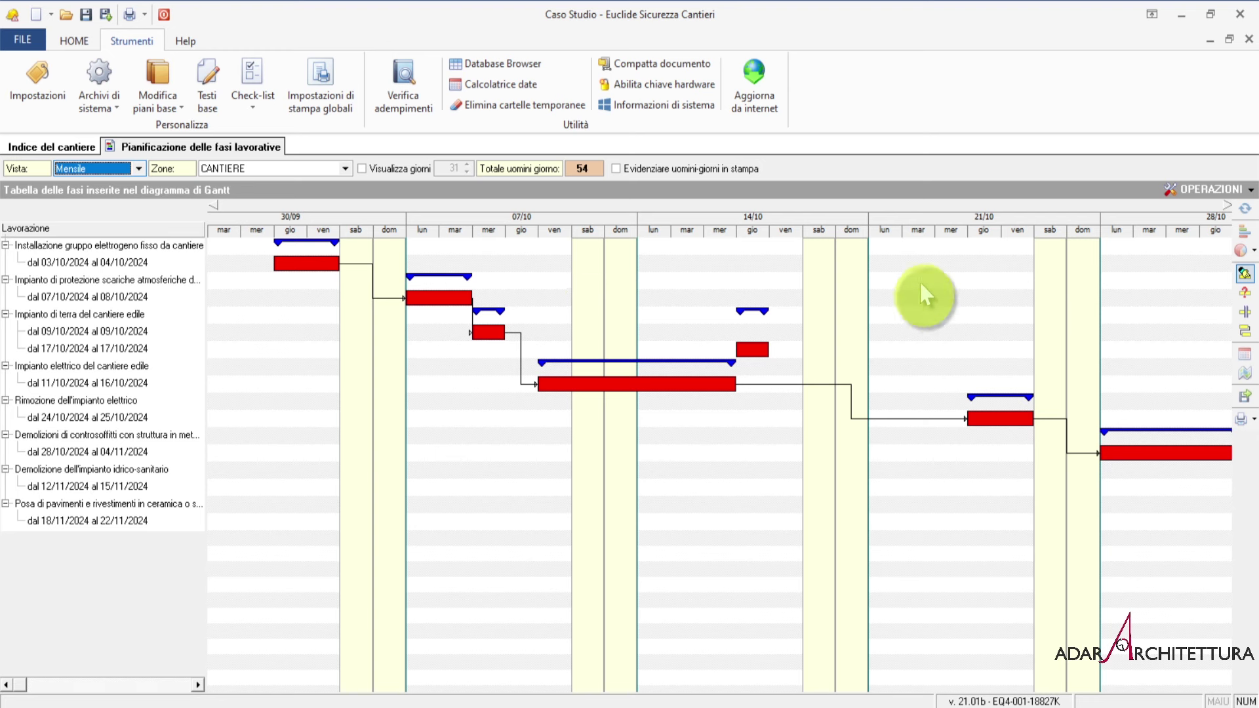
Step: Set the colour of the CANTIERE zone to magenta in the zone table
{"action": "left_click", "coordinate": [1206, 189]}
{"action": "left_click", "coordinate": [1065, 475]}
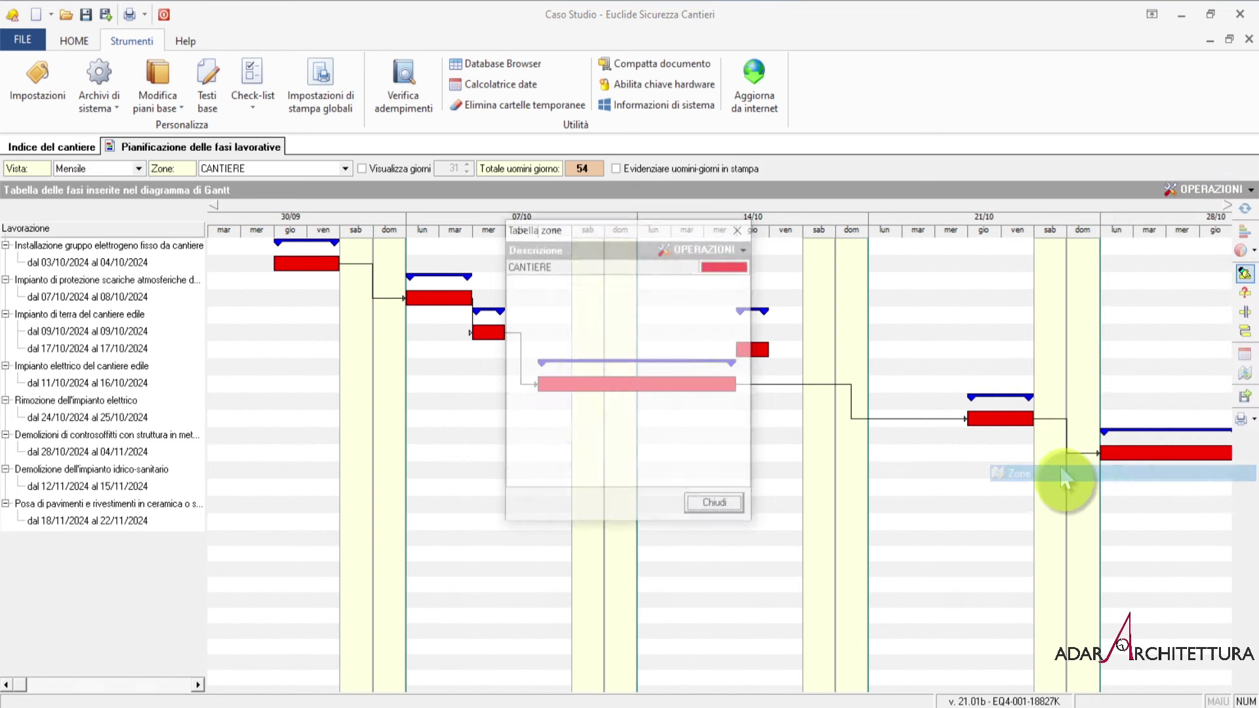
{"action": "left_click", "coordinate": [718, 267]}
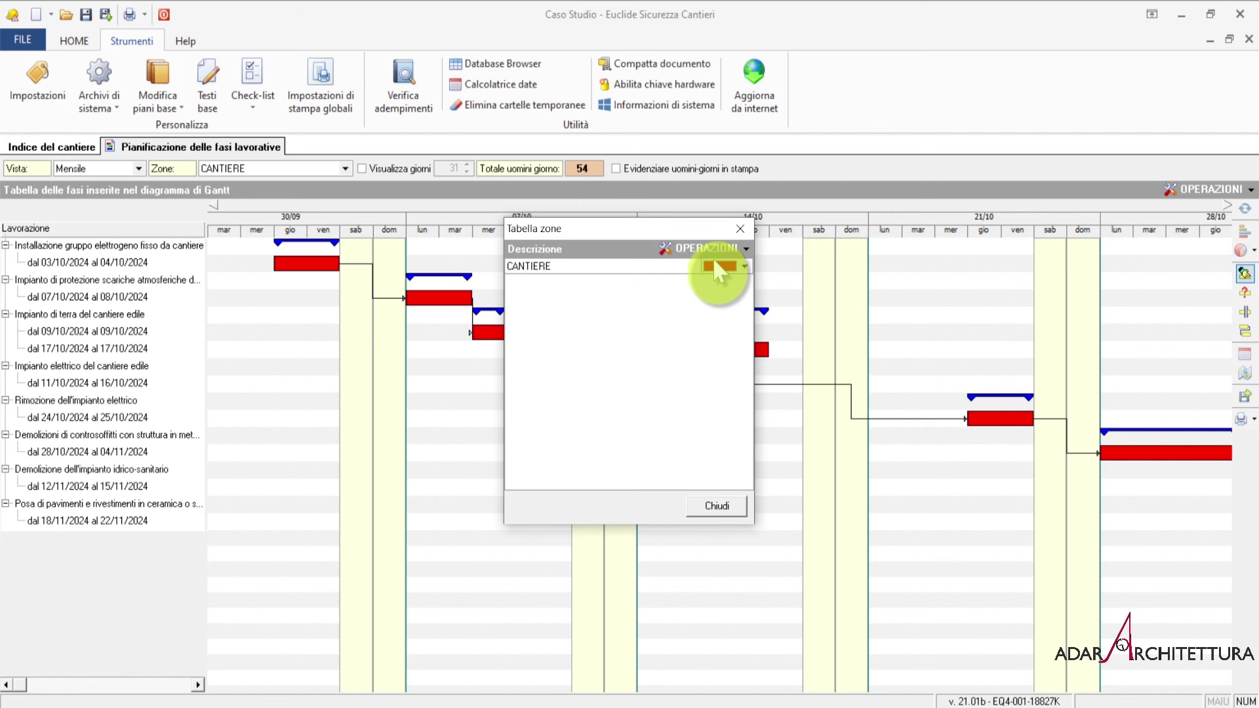
{"action": "left_click", "coordinate": [741, 264]}
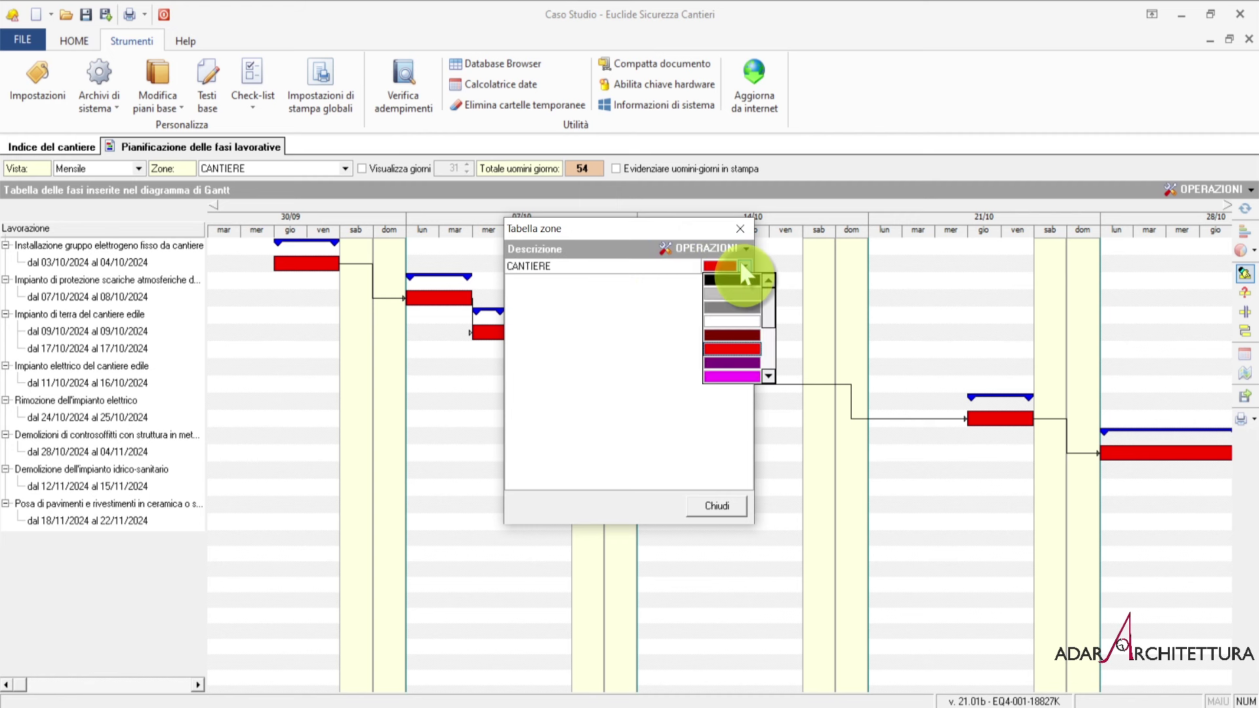
{"action": "left_click", "coordinate": [746, 376]}
{"action": "left_click", "coordinate": [715, 507]}
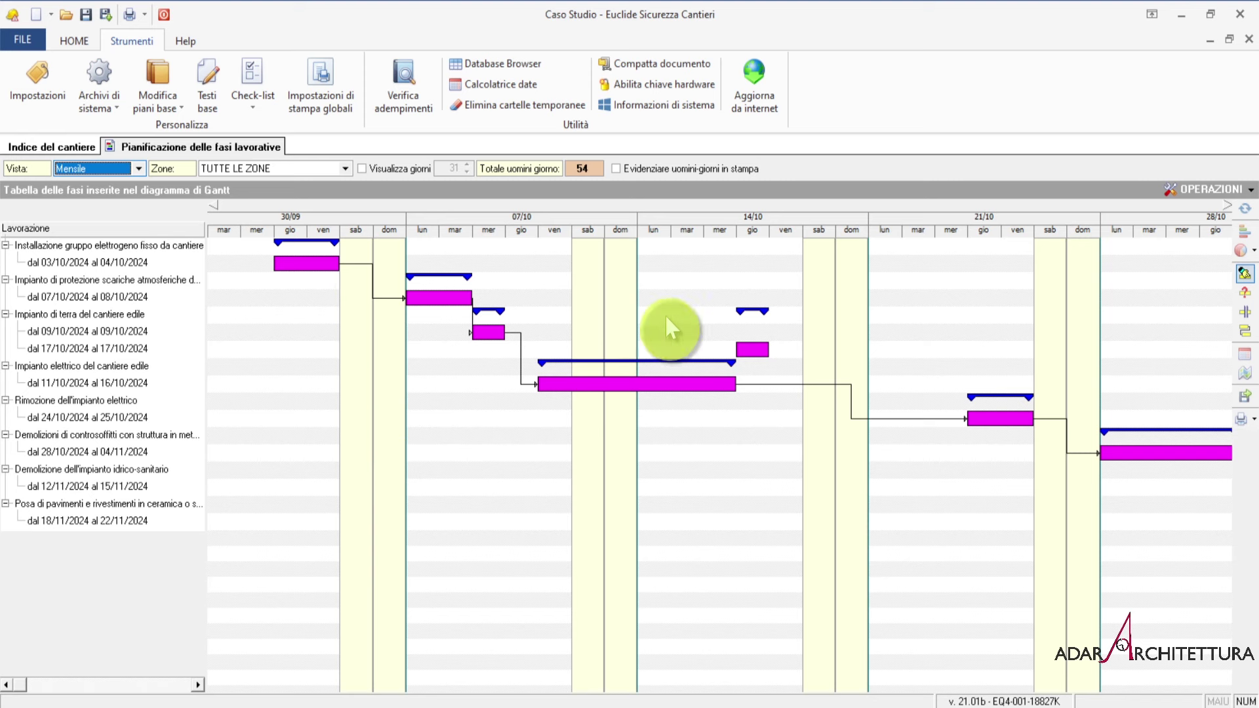
Step: Regenerate the Gantt diagram through guided creation by direct entry of working days, linking the phases automatically
{"action": "left_click", "coordinate": [1198, 189]}
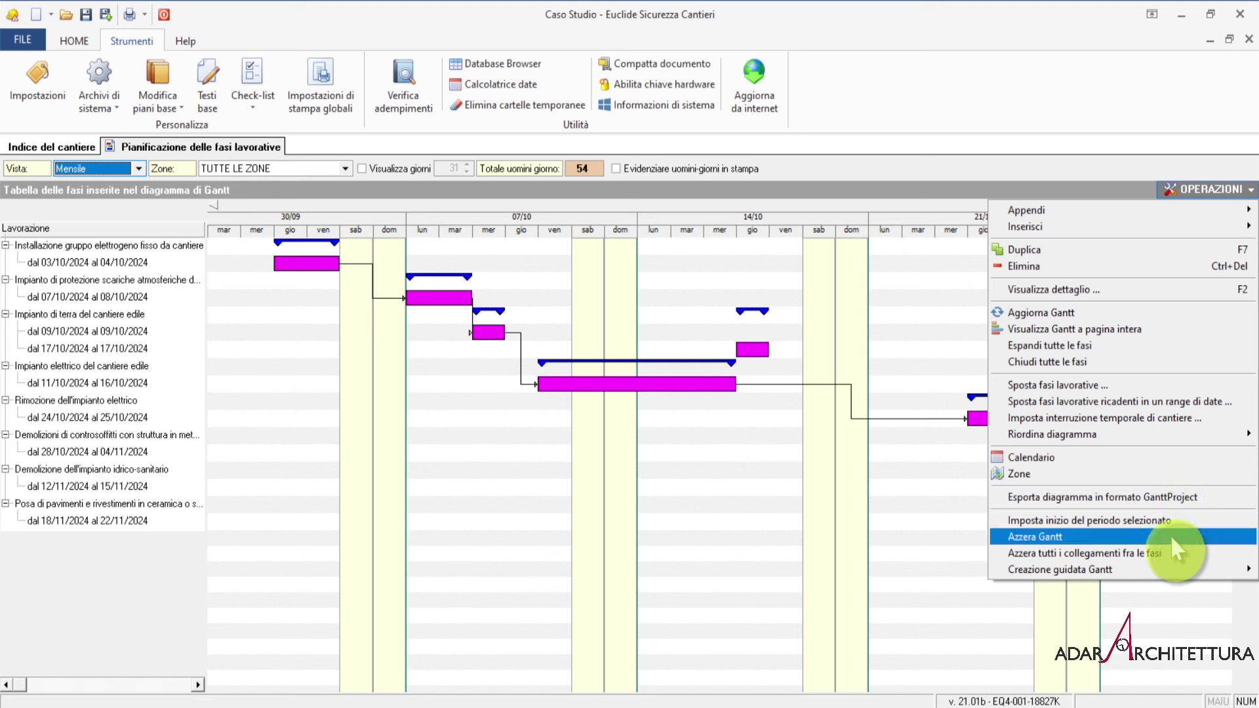
{"action": "mouse_move", "coordinate": [1163, 569]}
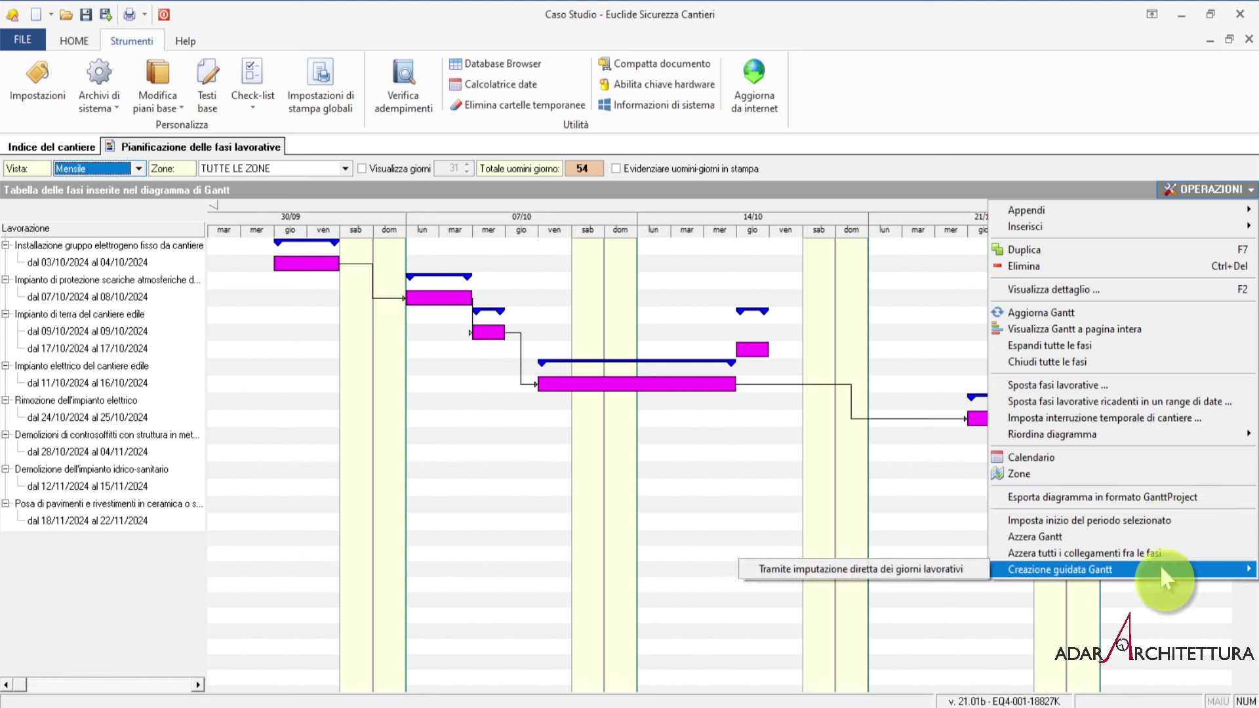
{"action": "left_click", "coordinate": [938, 568]}
{"action": "left_click", "coordinate": [318, 568]}
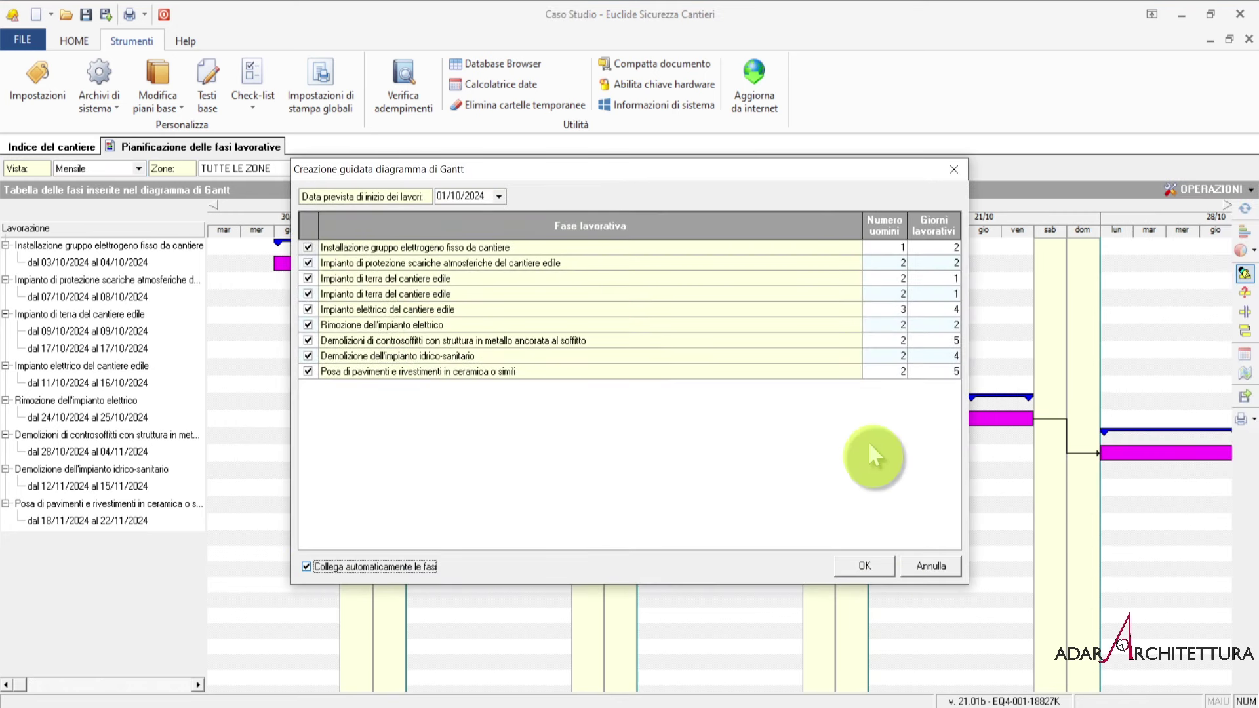
{"action": "left_click", "coordinate": [863, 569]}
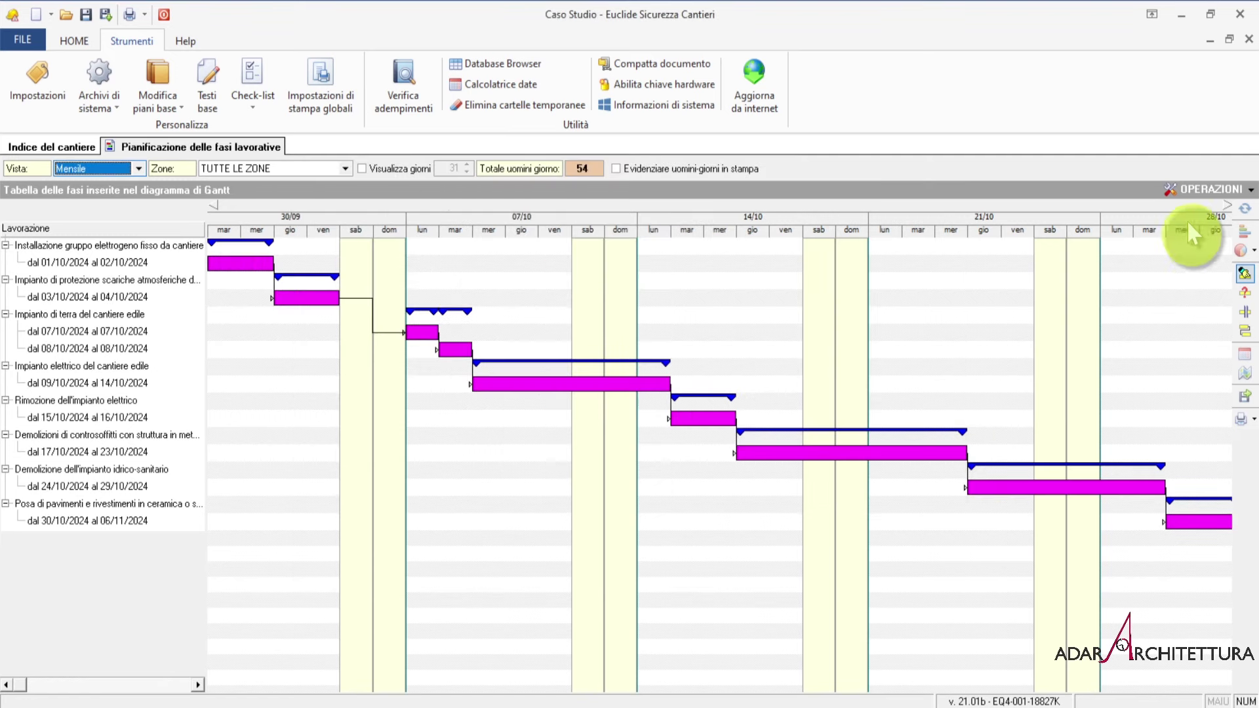
Step: Repeat the guided Gantt creation with the work starting on 01/10/2024 and automatic phase linking enabled
{"action": "left_click", "coordinate": [1241, 191]}
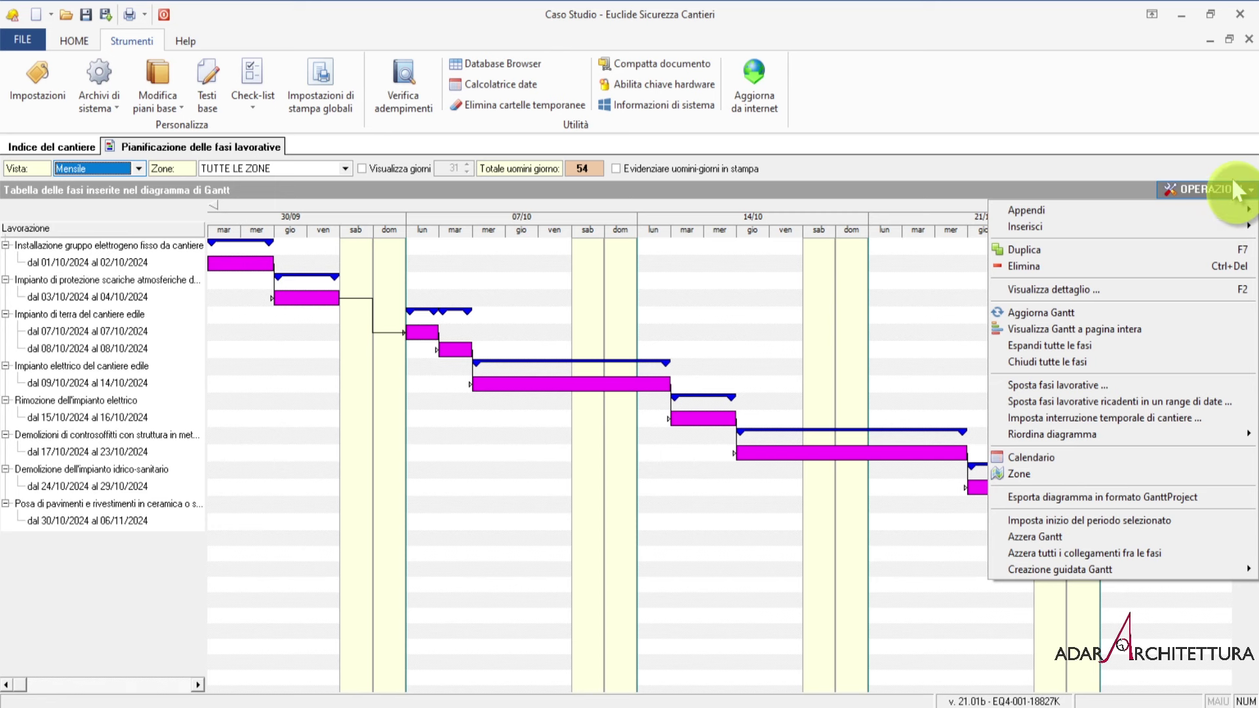
{"action": "mouse_move", "coordinate": [1067, 566]}
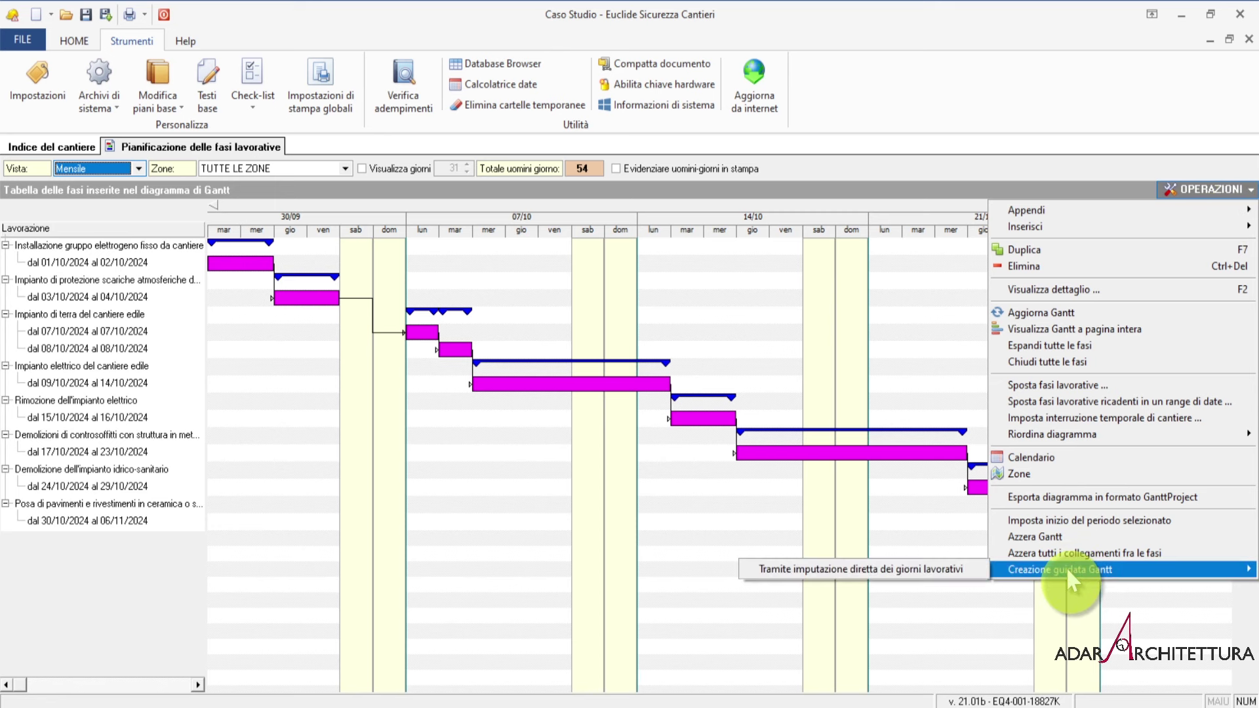
{"action": "left_click", "coordinate": [954, 566]}
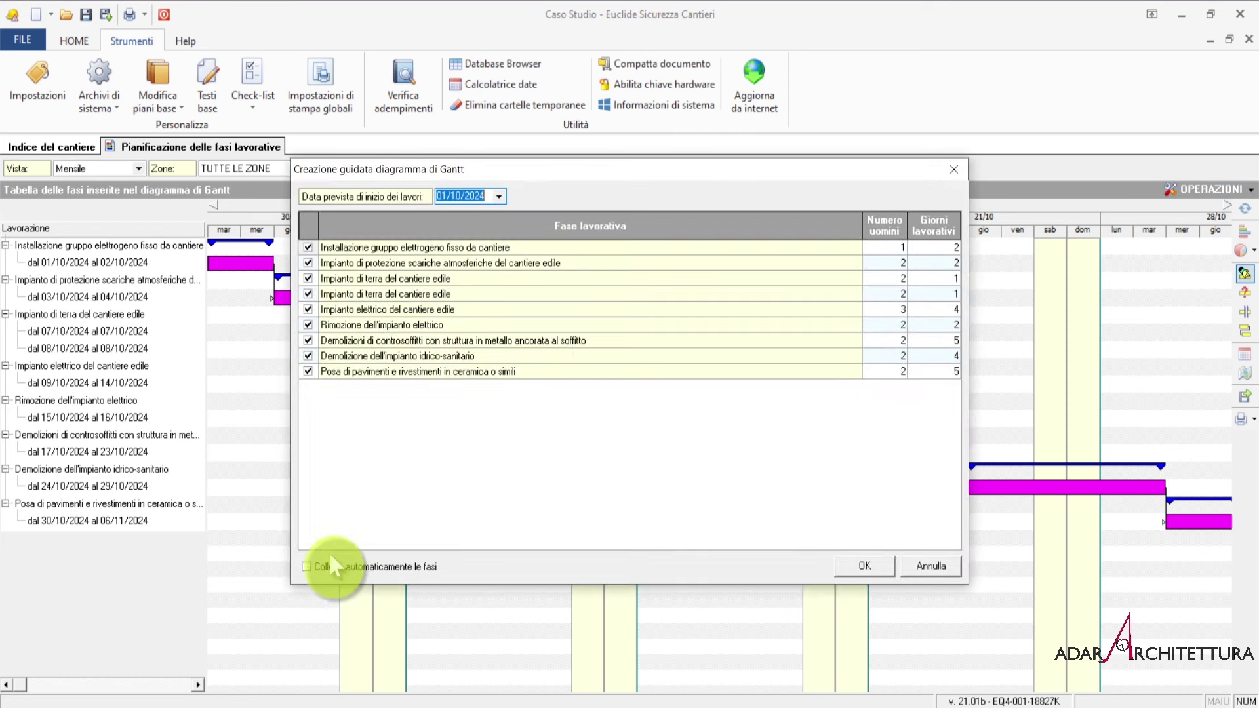
{"action": "left_click", "coordinate": [326, 566]}
{"action": "left_click", "coordinate": [862, 568]}
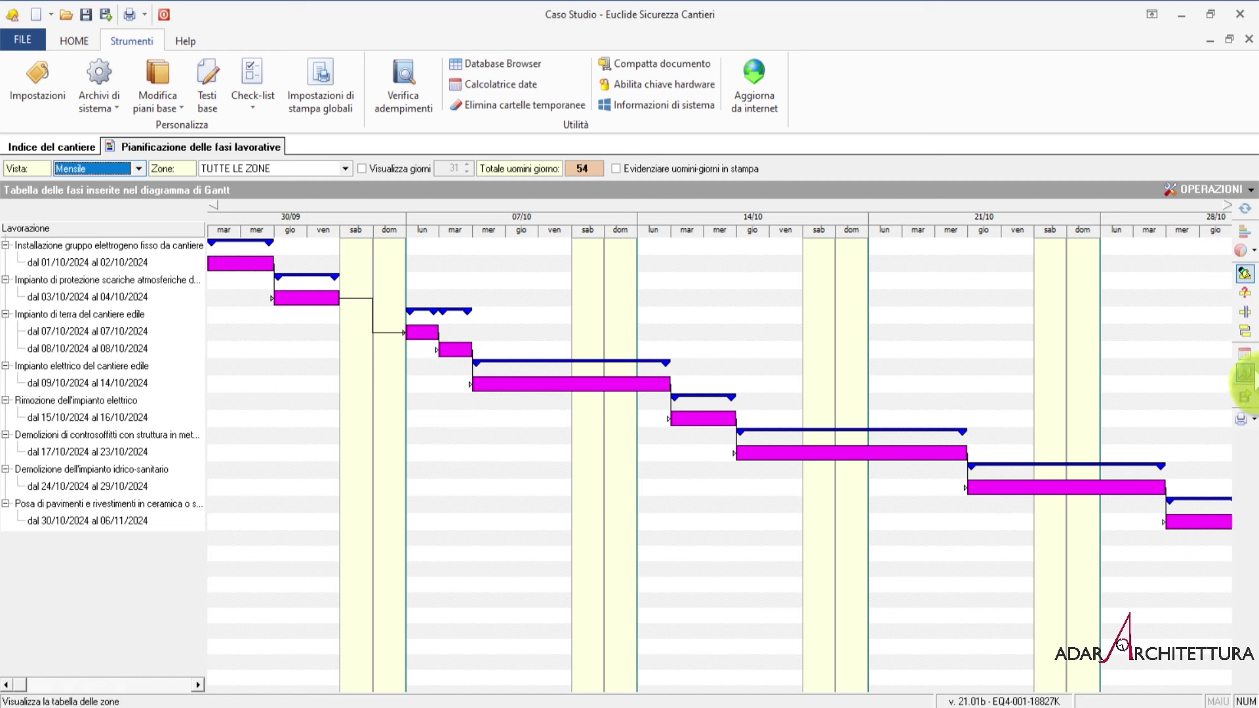
Step: View the zone table and look through the diagram's operations and print options
{"action": "left_click", "coordinate": [1246, 384]}
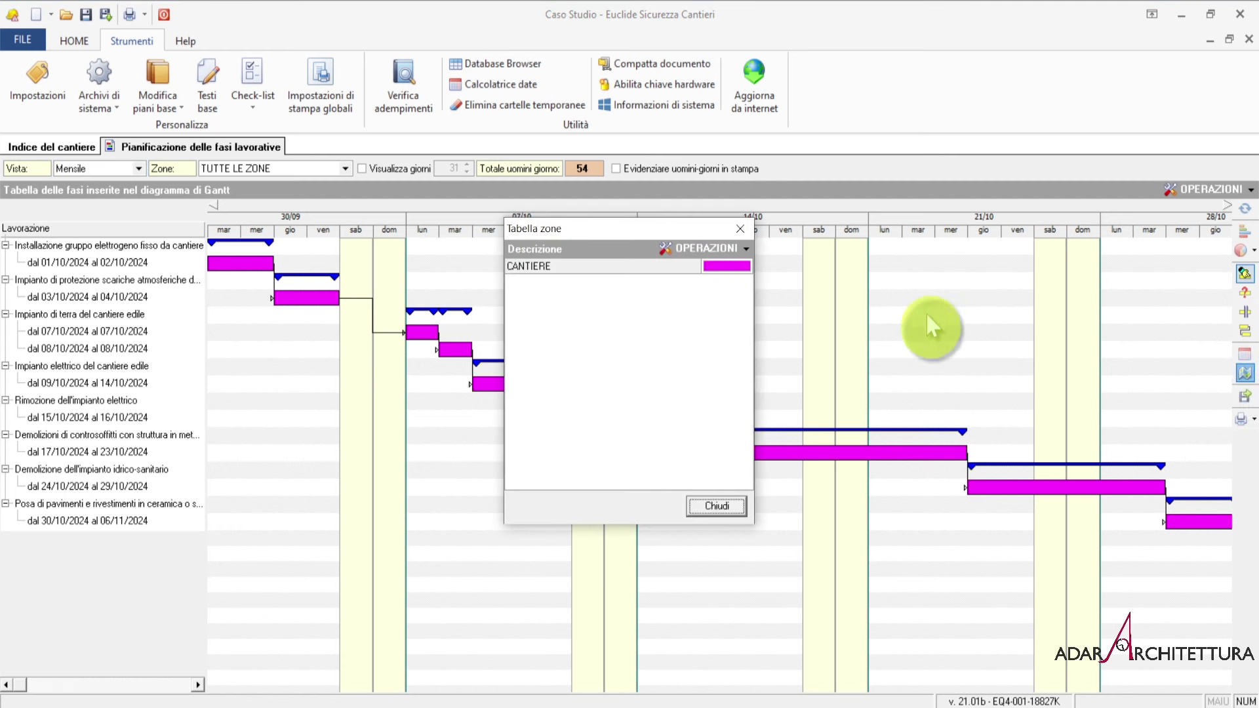
{"action": "left_click", "coordinate": [725, 510]}
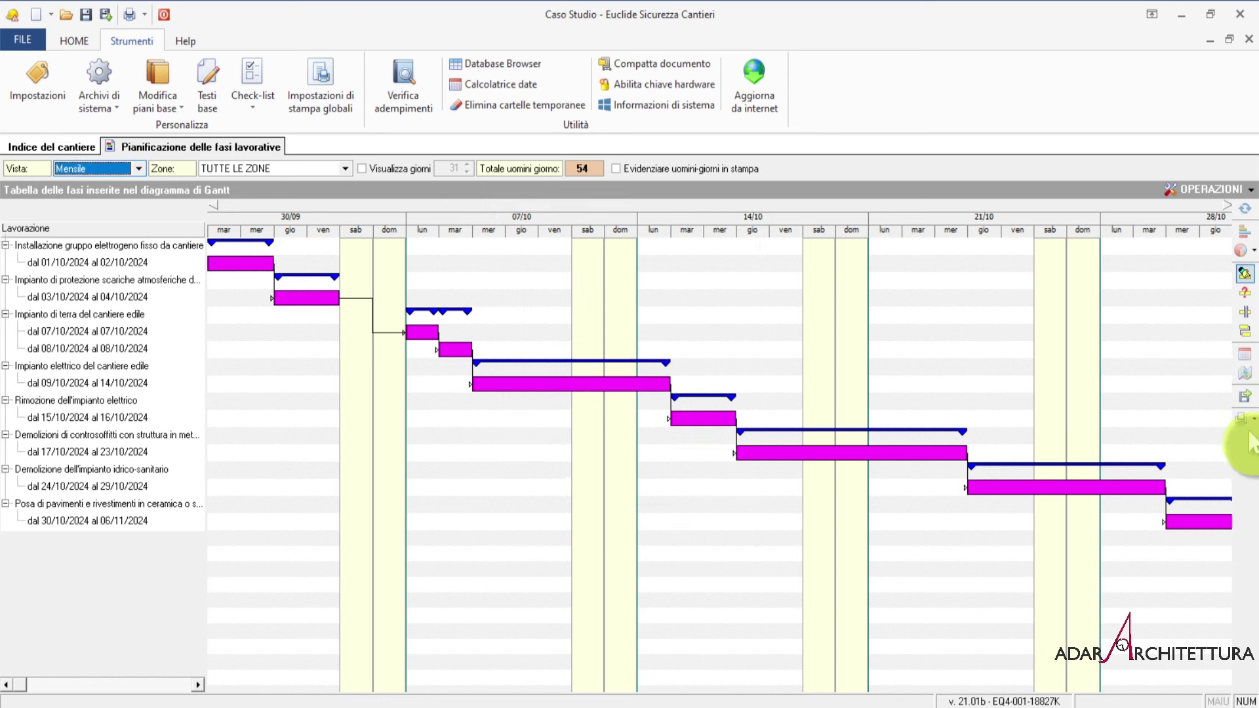
{"action": "left_click", "coordinate": [1202, 191]}
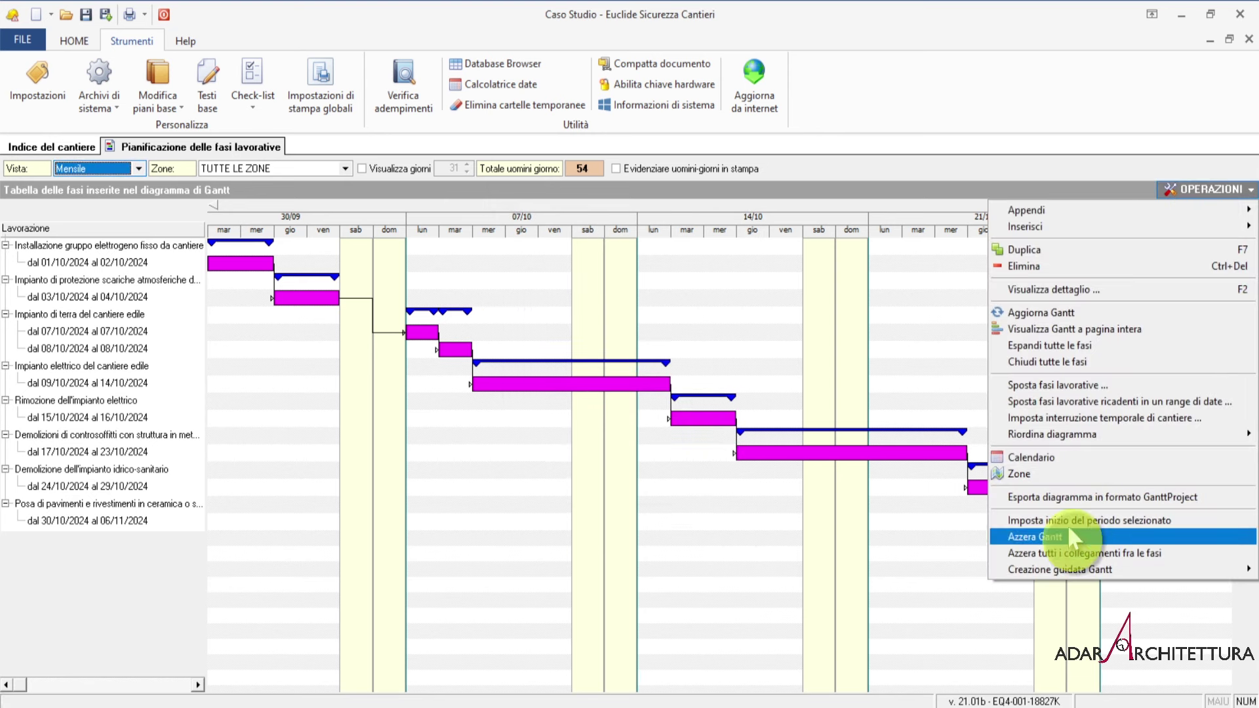
{"action": "mouse_move", "coordinate": [1091, 227]}
{"action": "left_click", "coordinate": [1243, 643]}
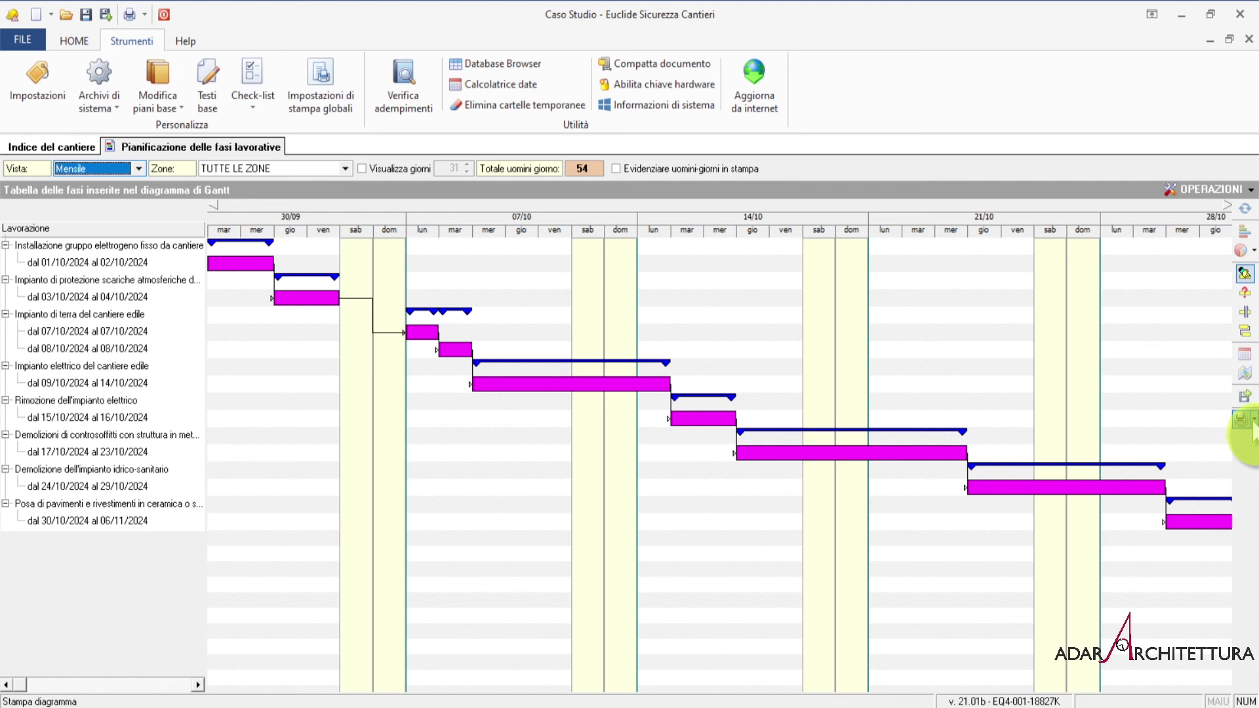
{"action": "left_click", "coordinate": [1253, 425]}
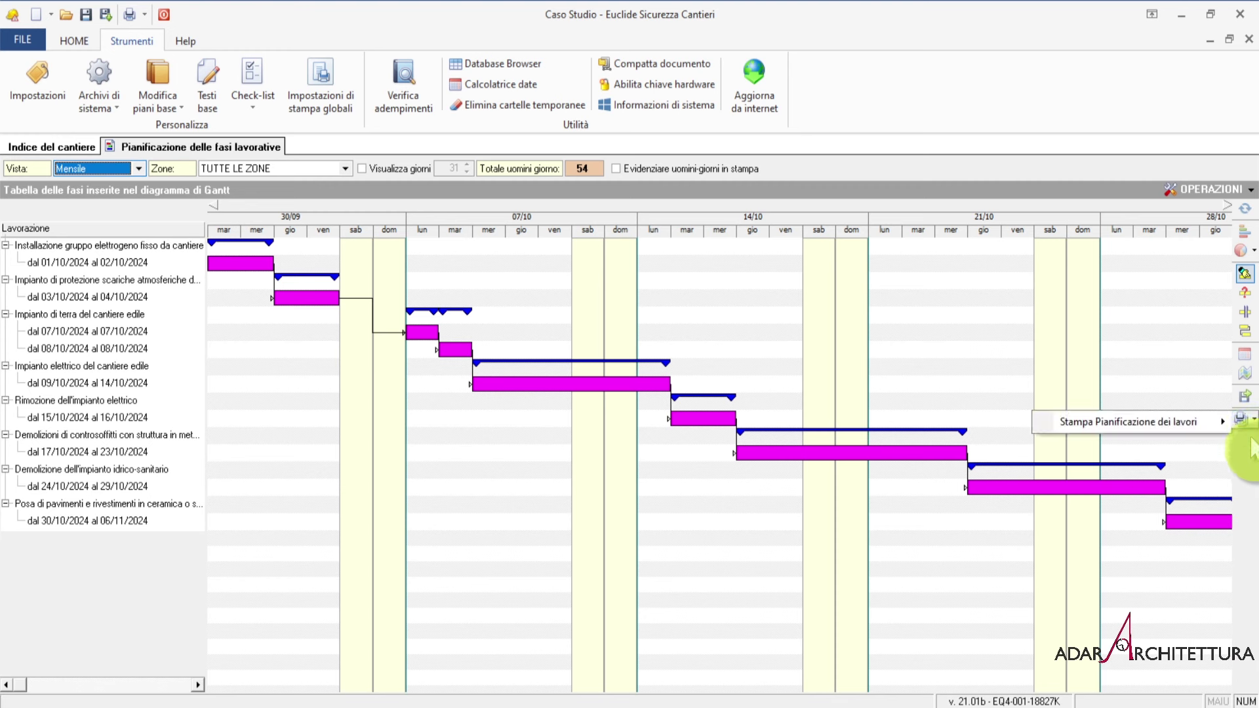
{"action": "mouse_move", "coordinate": [1188, 422]}
{"action": "left_click", "coordinate": [1244, 432]}
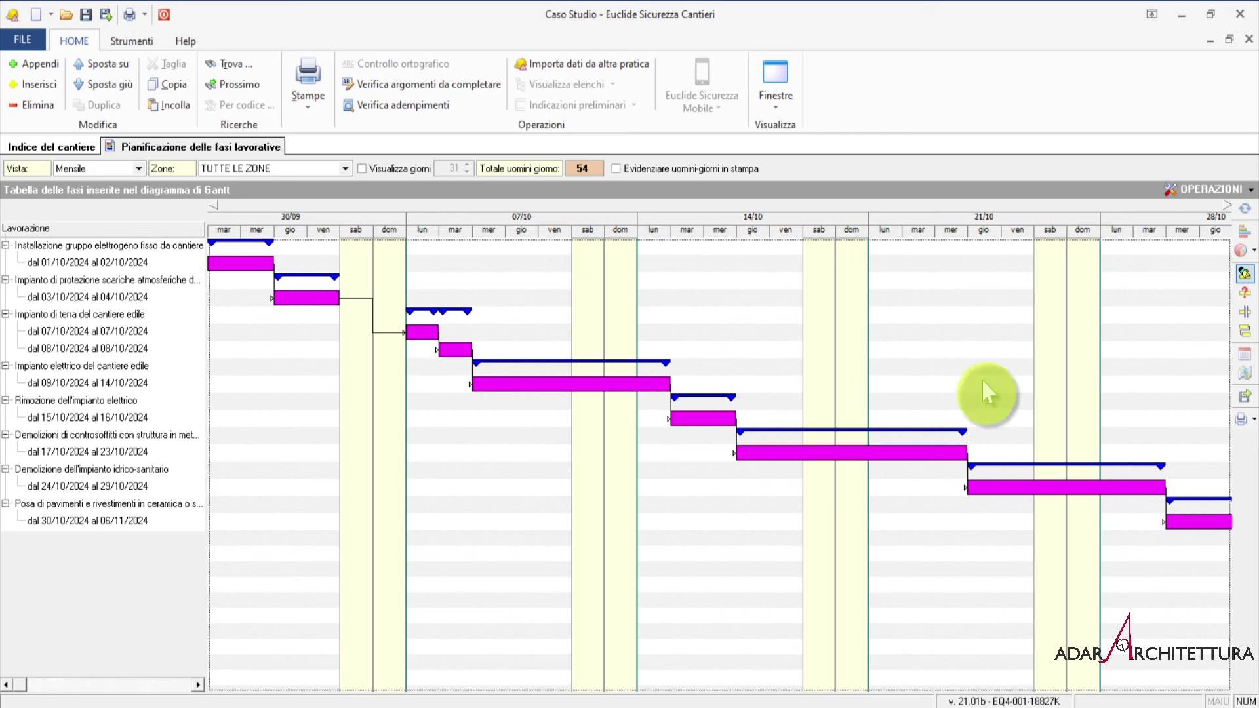
Step: Print the interference table highlighting all transmitted risks, with the dates indicated
{"action": "left_click", "coordinate": [292, 98]}
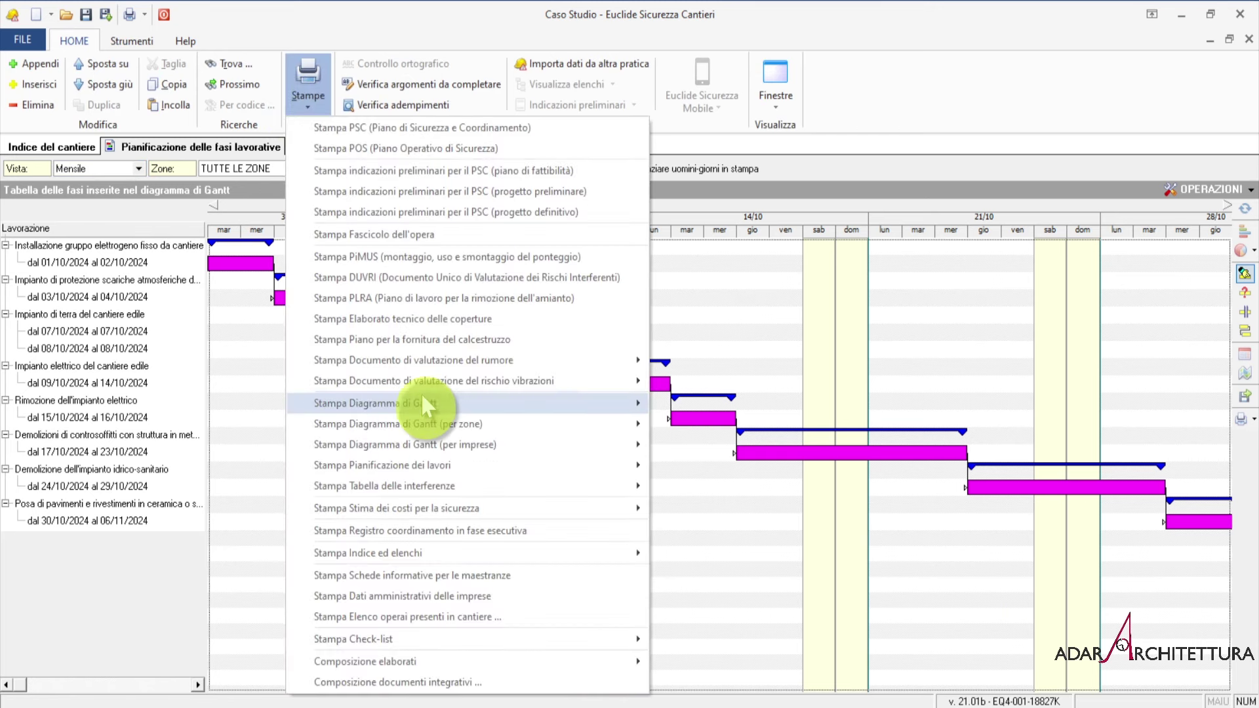
{"action": "mouse_move", "coordinate": [448, 484]}
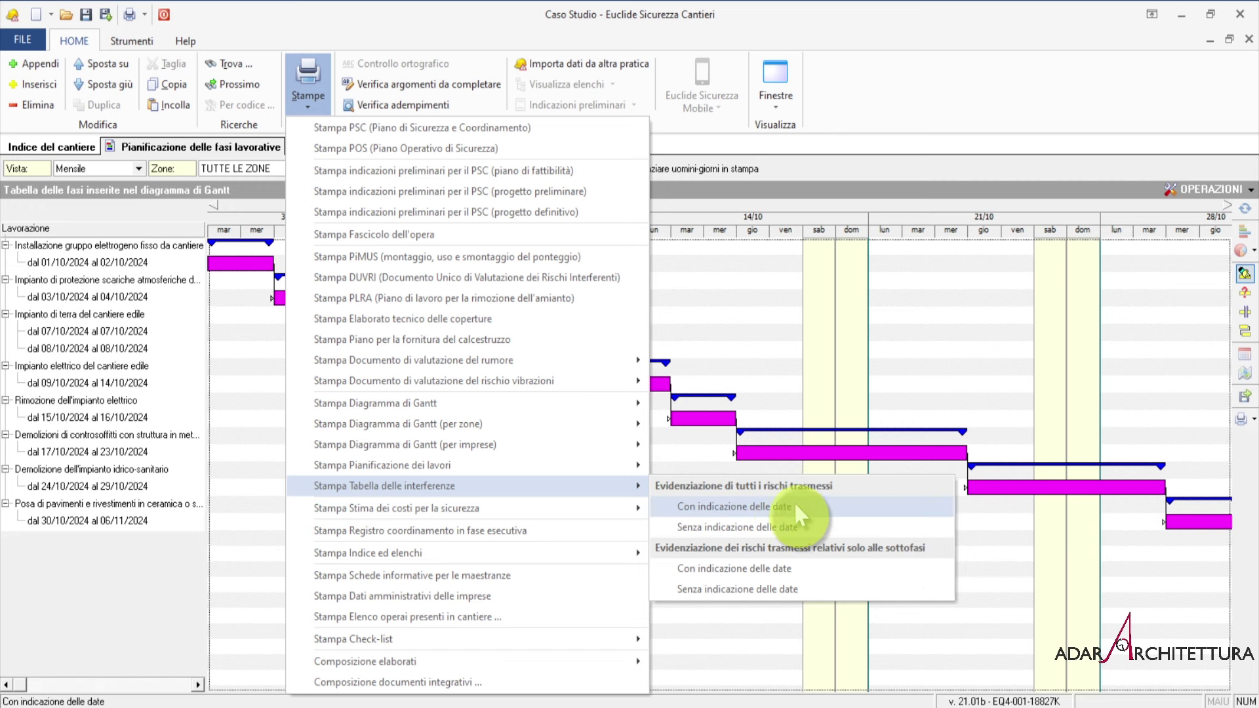
{"action": "left_click", "coordinate": [771, 504]}
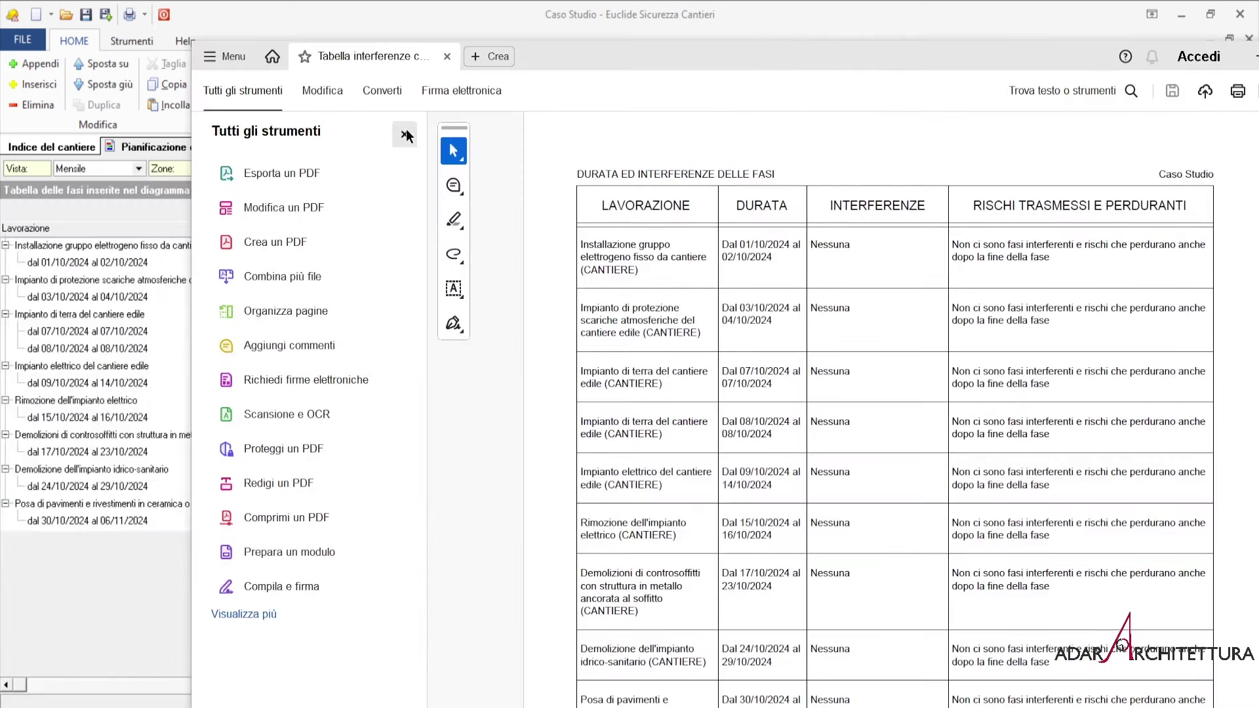
Step: Examine the phase durations, interferences and transmitted risks in the generated PDF, using the full page width
{"action": "left_click", "coordinate": [404, 134]}
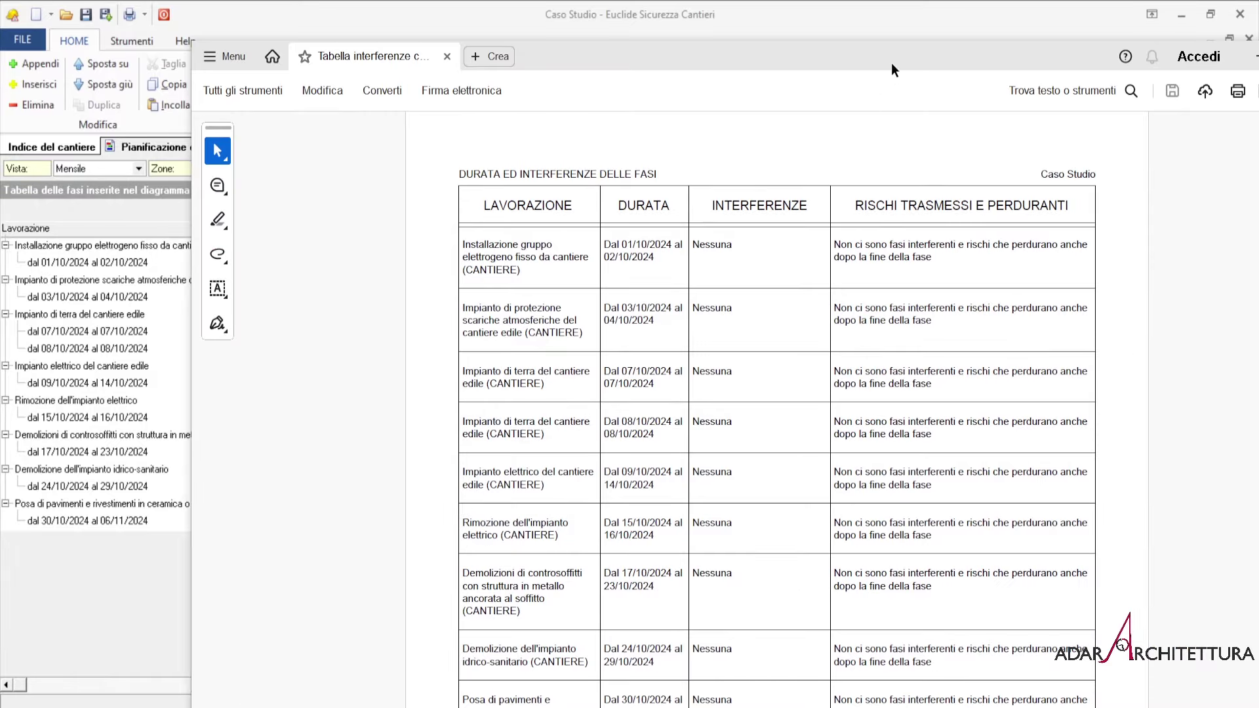
{"action": "left_click_drag", "start_coordinate": [874, 61], "coordinate": [765, 38]}
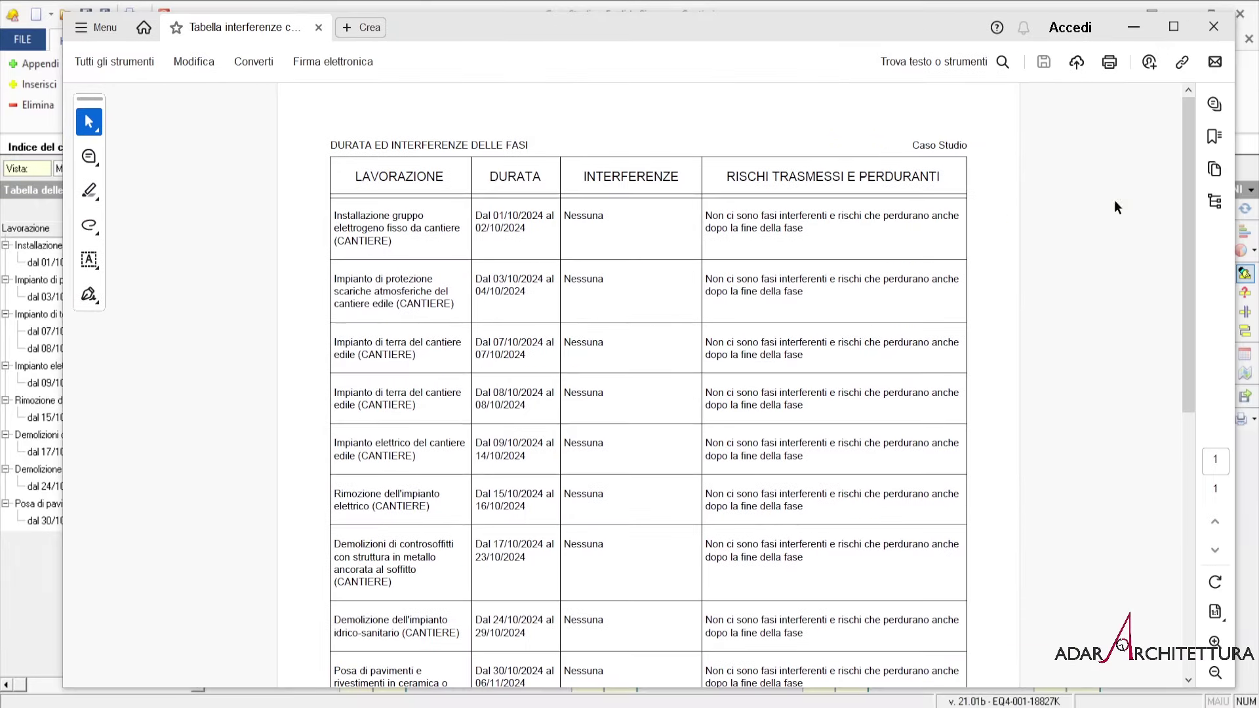
{"action": "scroll", "coordinate": [984, 308], "scroll_direction": "down", "scroll_amount": 3}
{"action": "scroll", "coordinate": [991, 316], "scroll_direction": "down", "scroll_amount": 5}
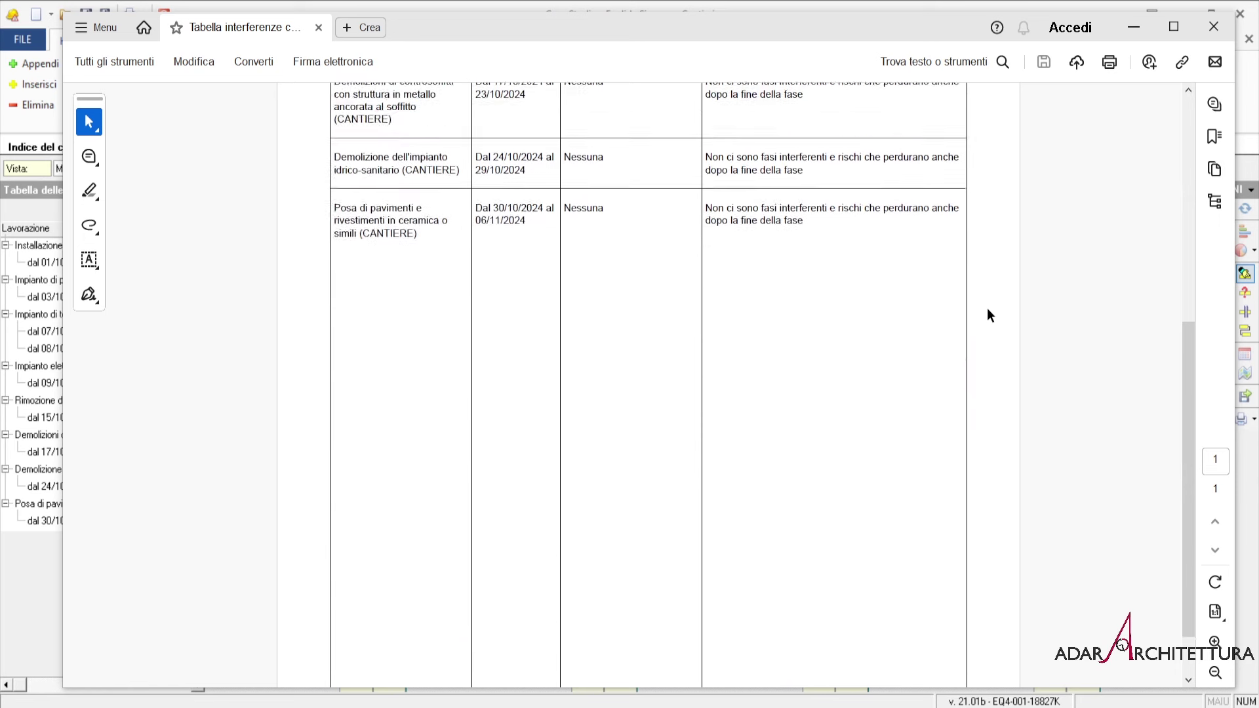
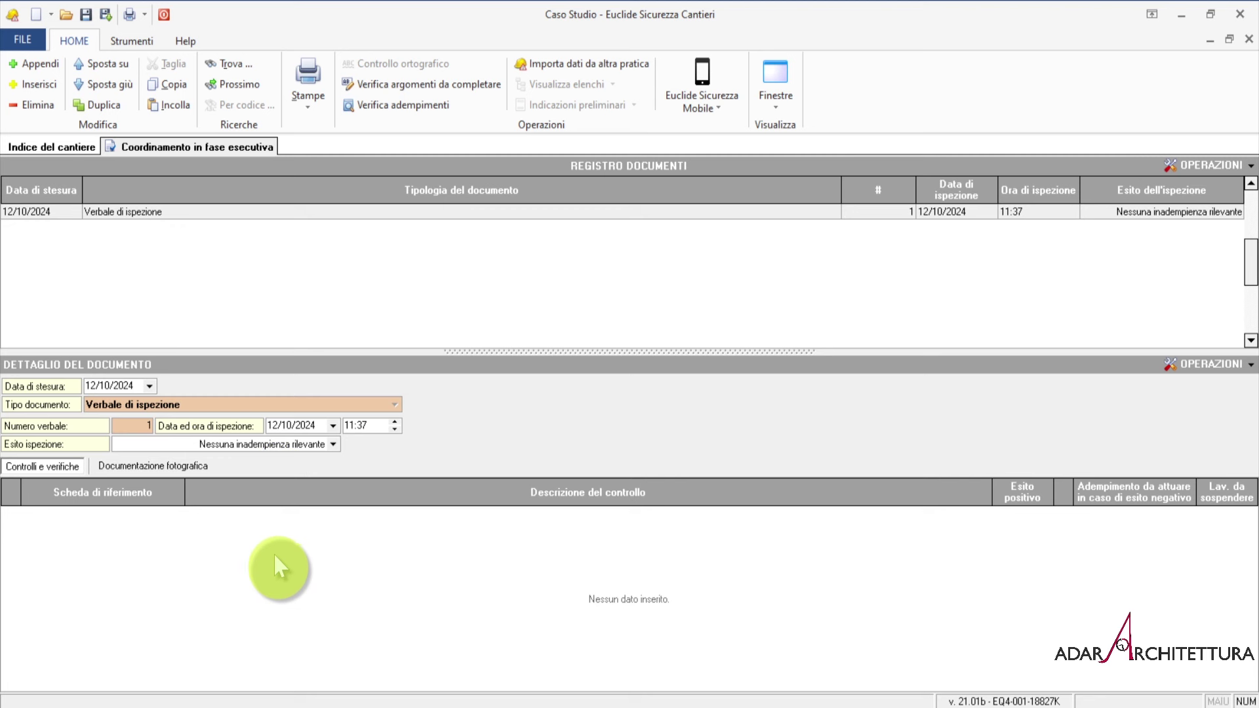
Step: From the execution-phase check archive, select all work phases under site setup and dismantling, demolitions, and flooring and cladding for the inspection report
{"action": "right_click", "coordinate": [279, 549]}
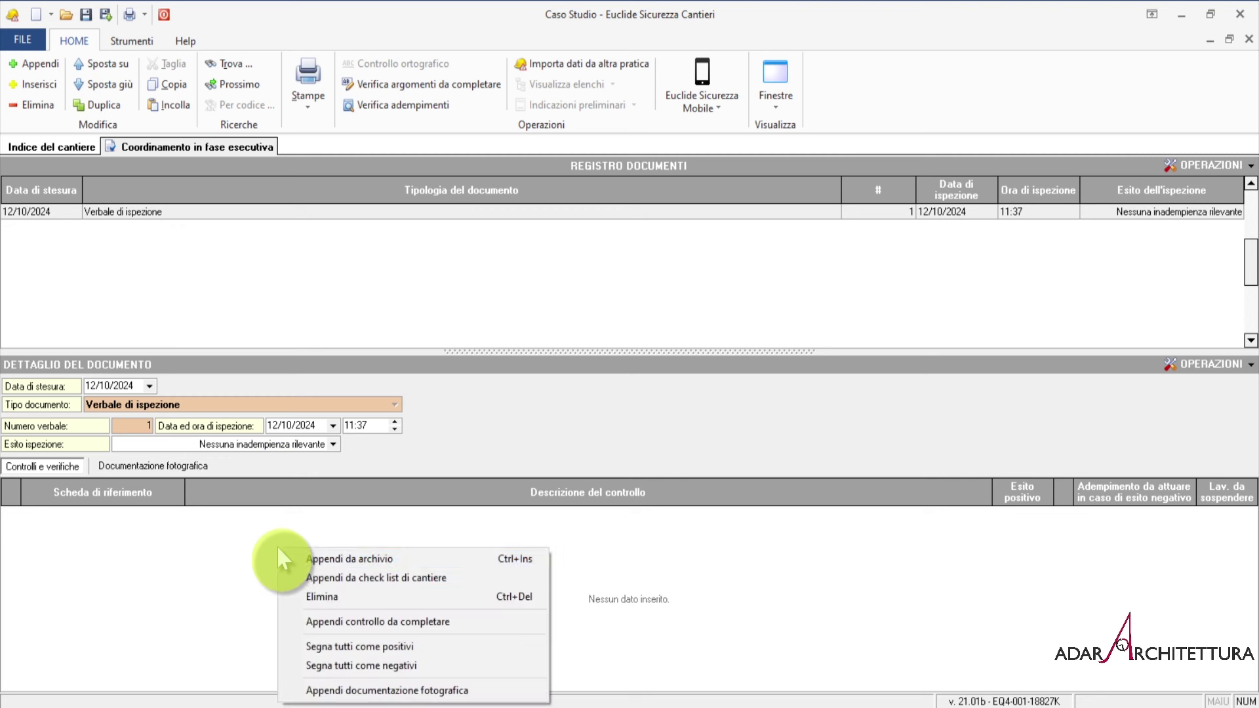
{"action": "left_click", "coordinate": [315, 558]}
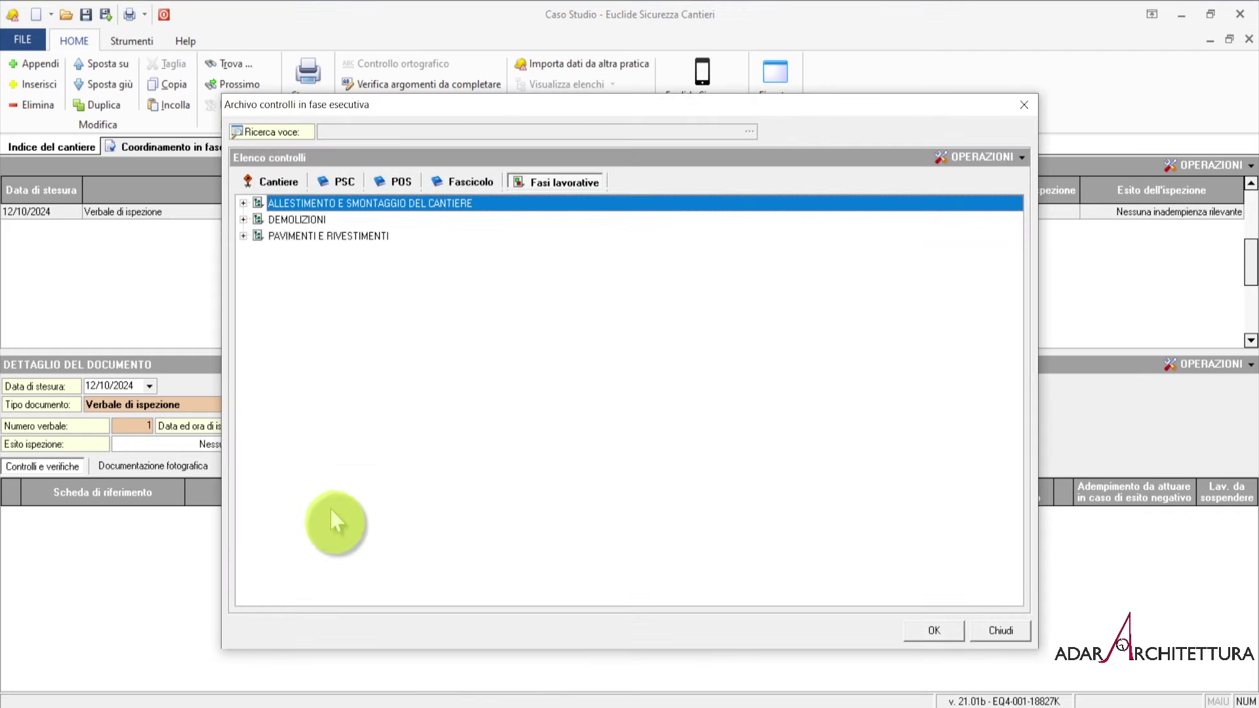
{"action": "left_click", "coordinate": [243, 204]}
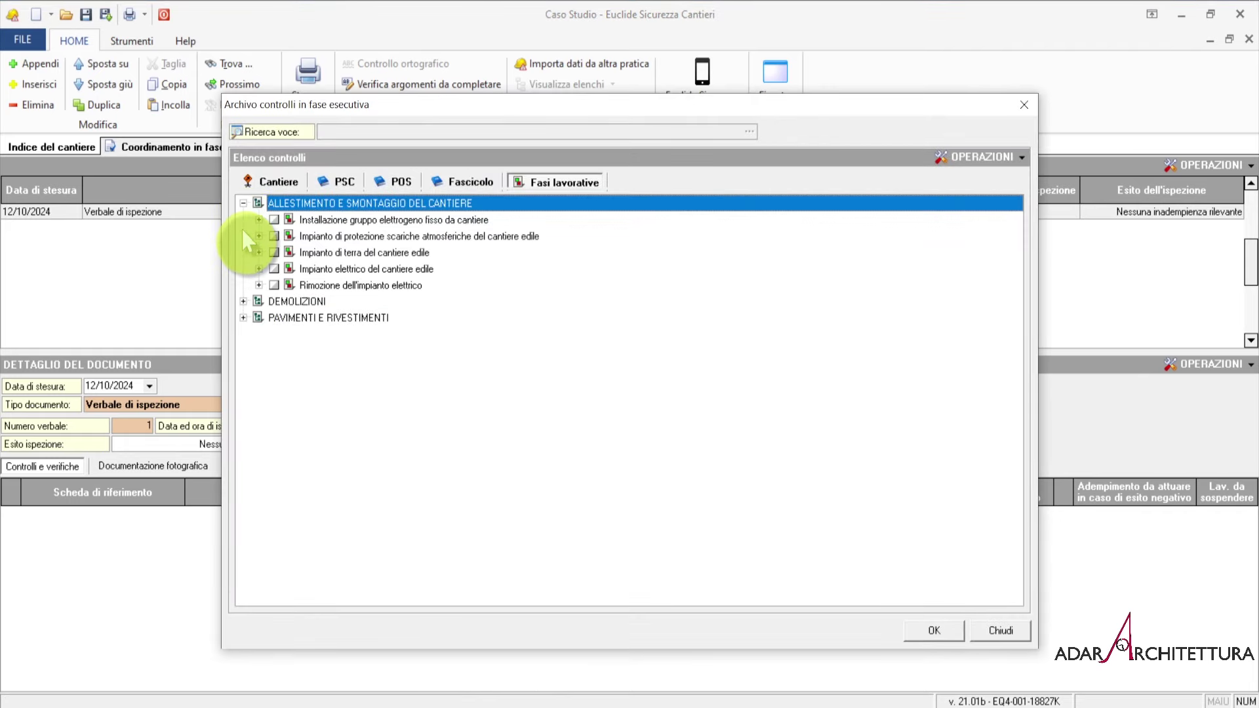
{"action": "left_click", "coordinate": [243, 301]}
{"action": "left_click", "coordinate": [243, 350]}
{"action": "left_click", "coordinate": [275, 219]}
{"action": "left_click", "coordinate": [274, 236]}
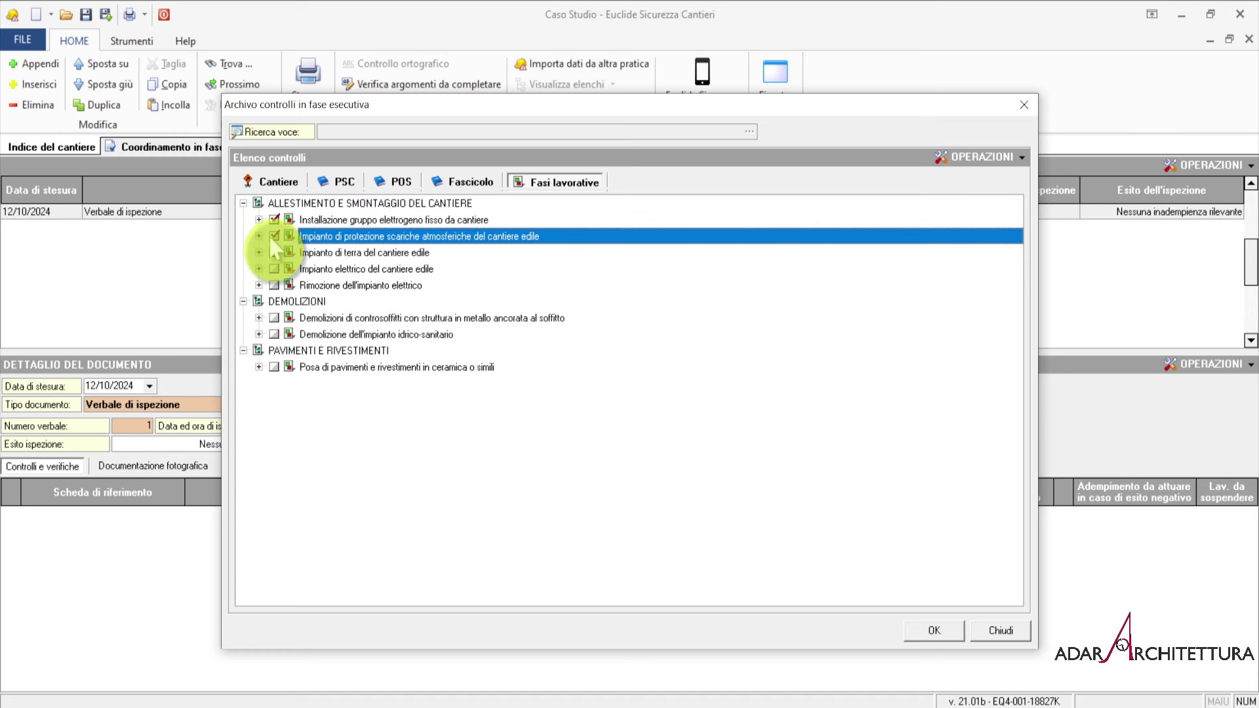
{"action": "left_click", "coordinate": [275, 252]}
{"action": "left_click", "coordinate": [274, 269]}
{"action": "left_click", "coordinate": [274, 285]}
{"action": "left_click", "coordinate": [274, 319]}
{"action": "left_click", "coordinate": [275, 334]}
{"action": "left_click", "coordinate": [274, 368]}
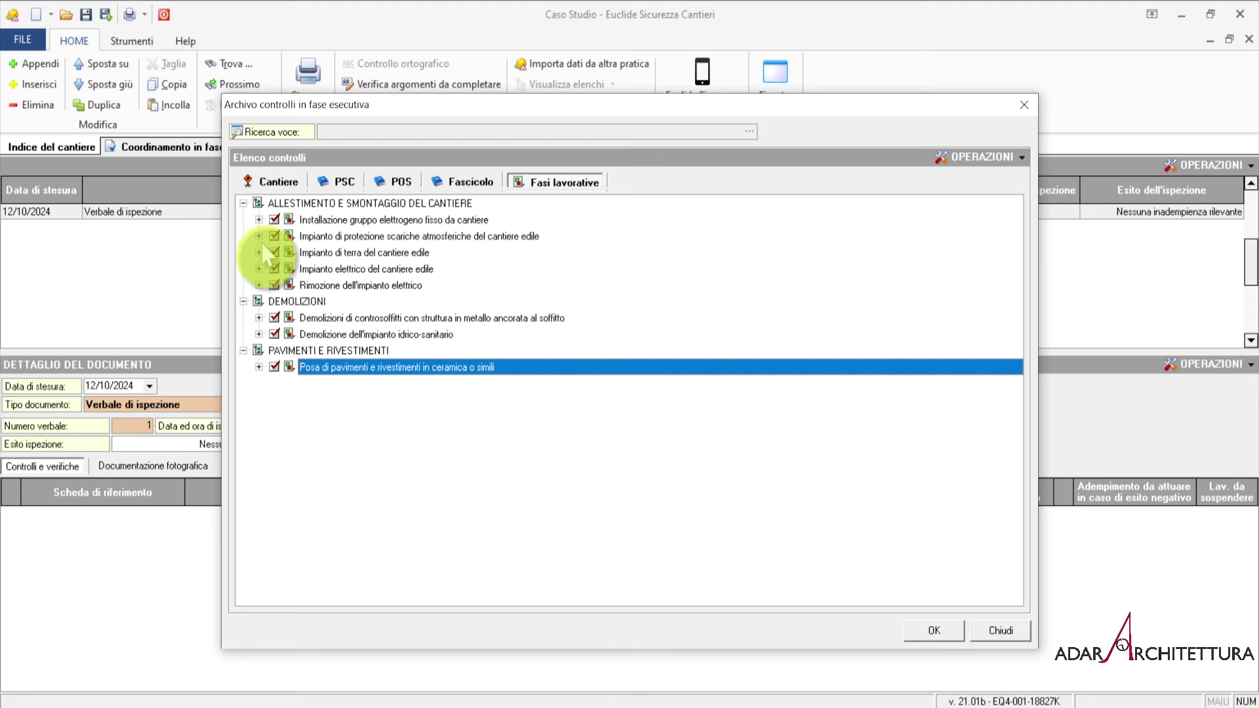
Step: Look through the generator sub-phases and the Fascicolo, POS, PSC and Cantiere checks, and add the selected work-phase checks to the report
{"action": "left_click", "coordinate": [259, 219]}
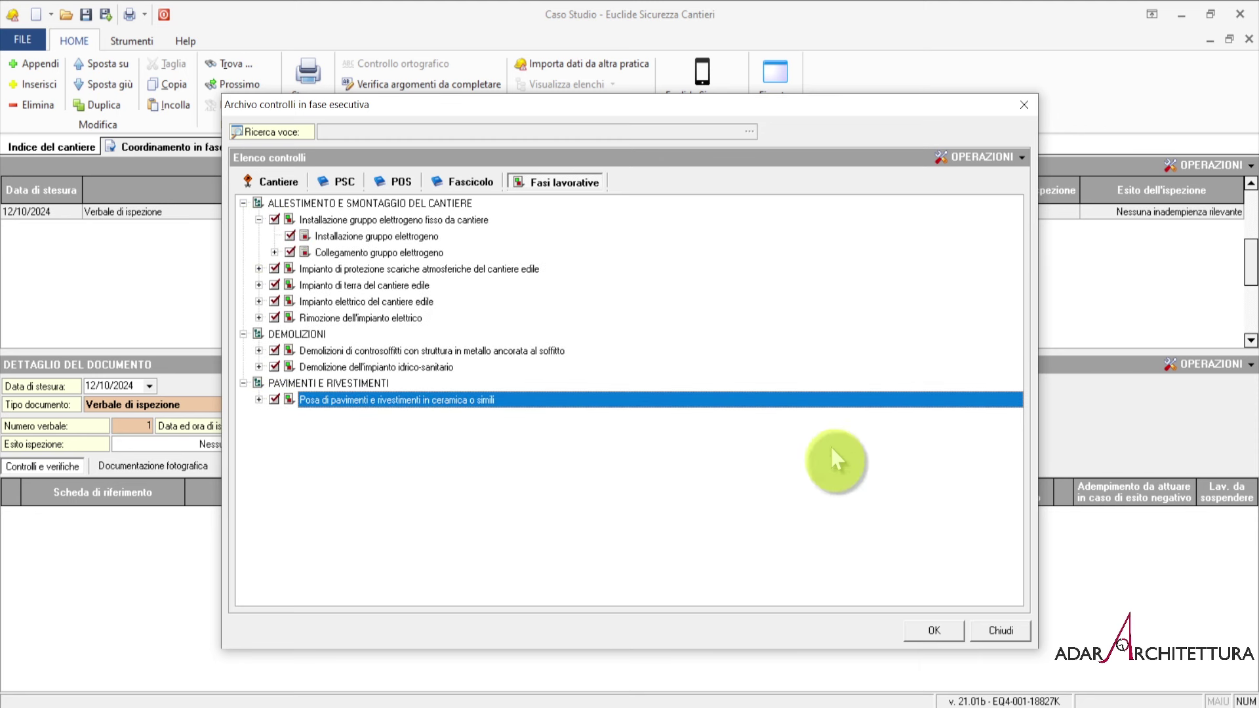
{"action": "left_click", "coordinate": [468, 186]}
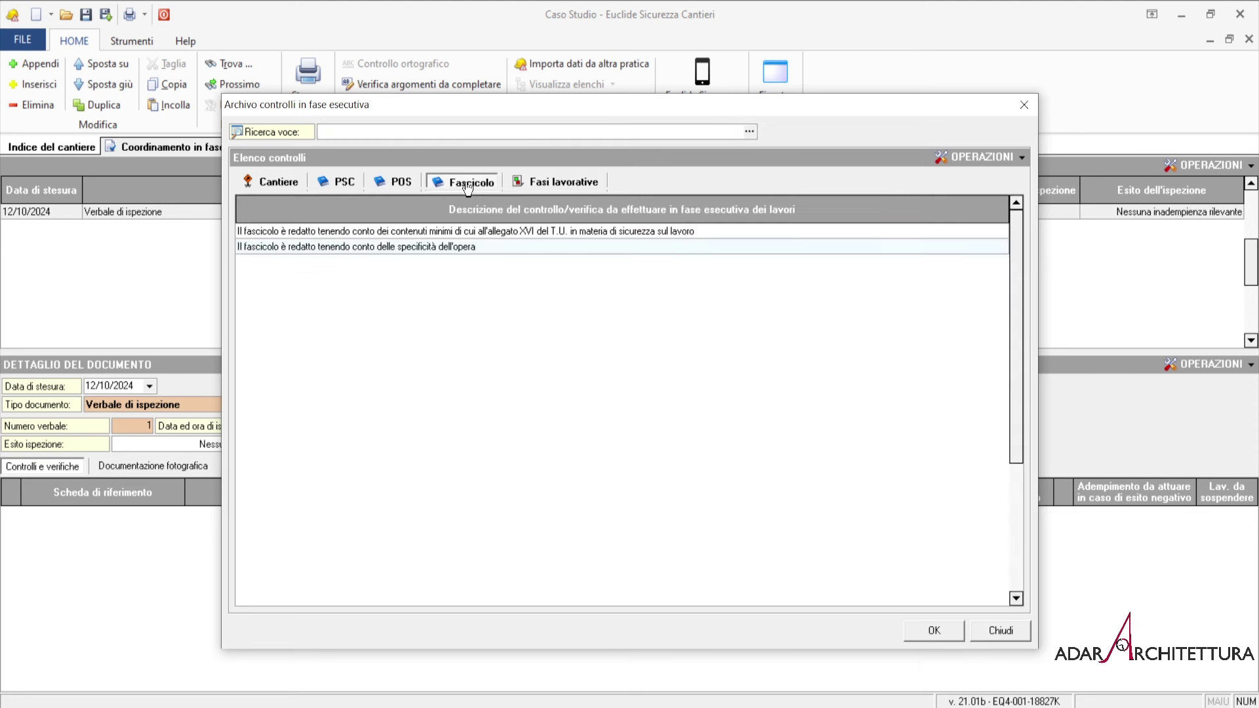
{"action": "left_click", "coordinate": [376, 187]}
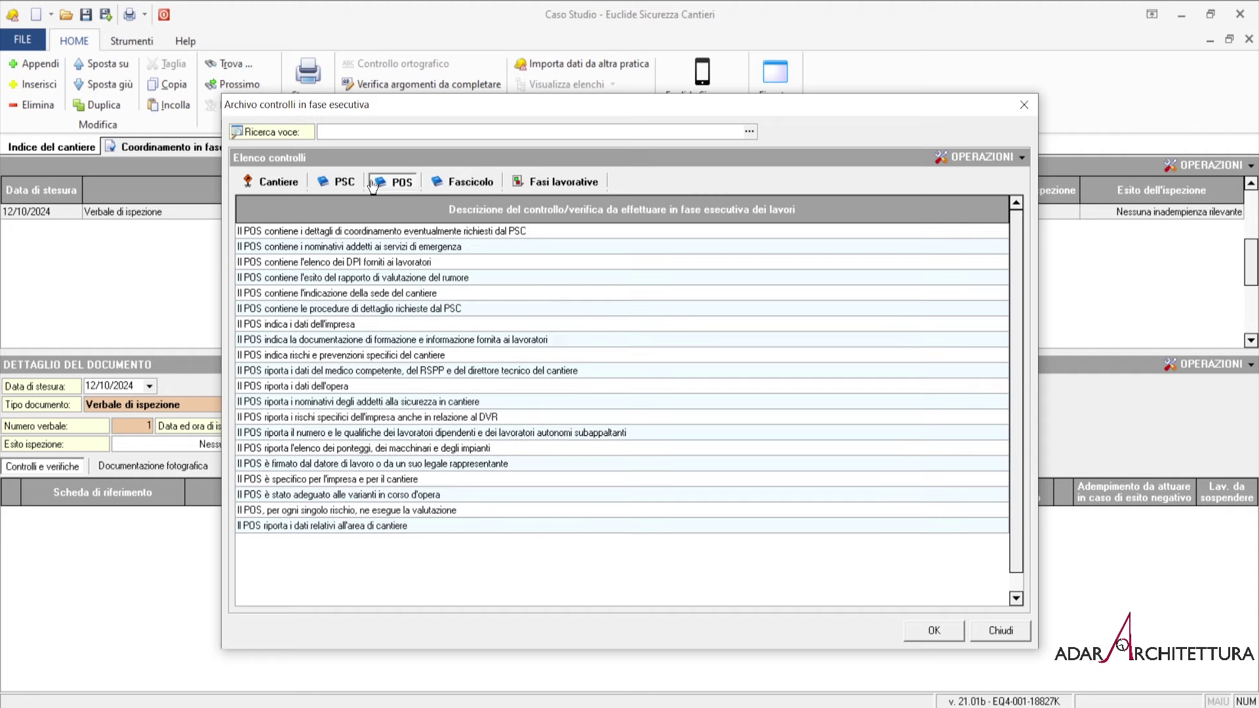
{"action": "left_click", "coordinate": [334, 186]}
{"action": "left_click", "coordinate": [267, 186]}
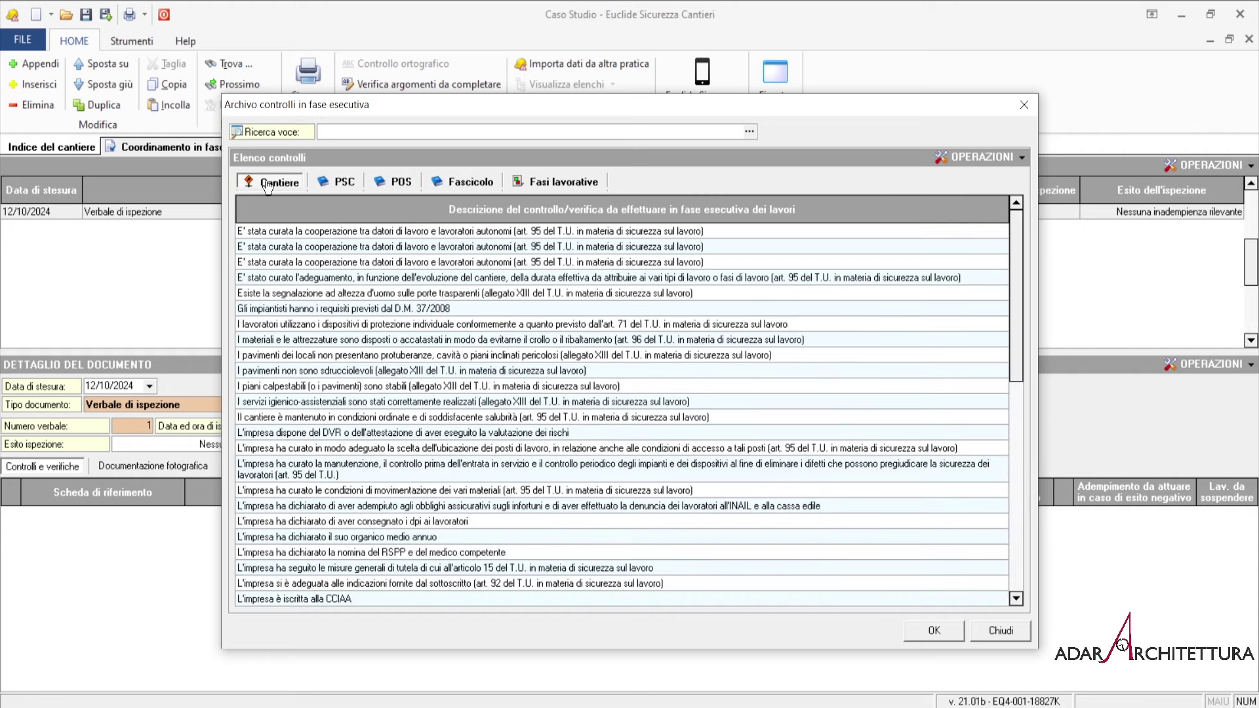
{"action": "left_click", "coordinate": [540, 184]}
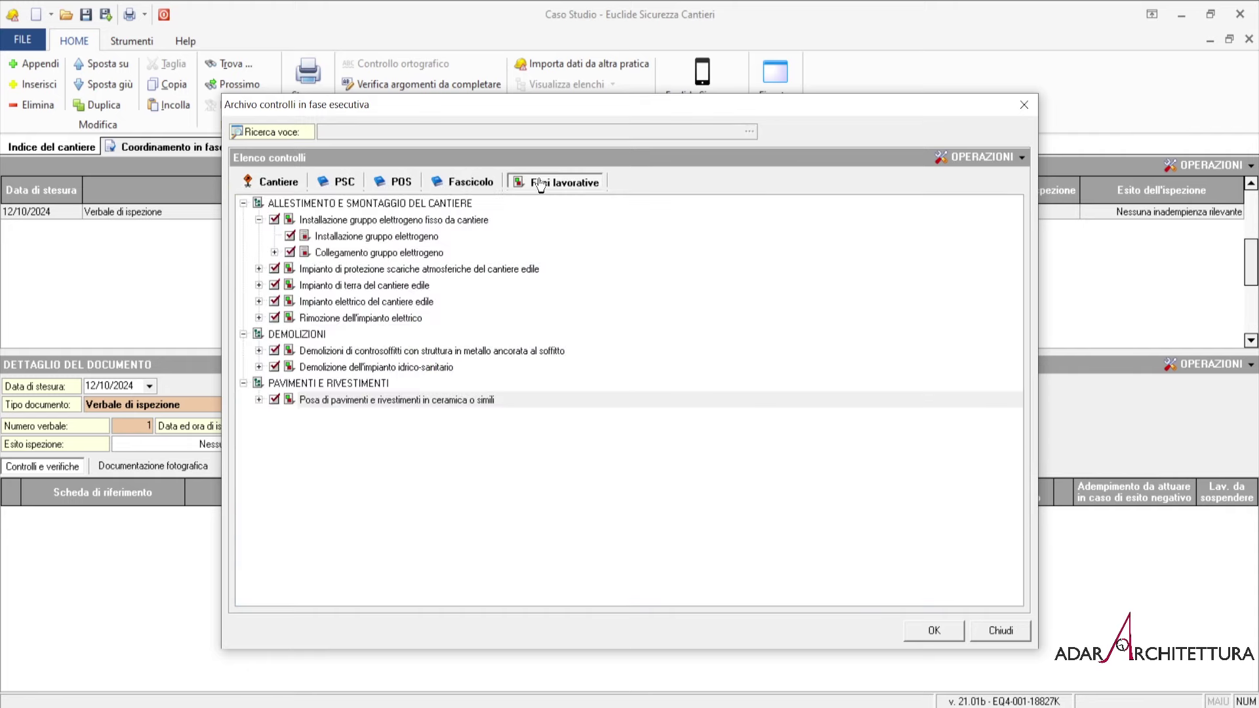
{"action": "left_click", "coordinate": [927, 630]}
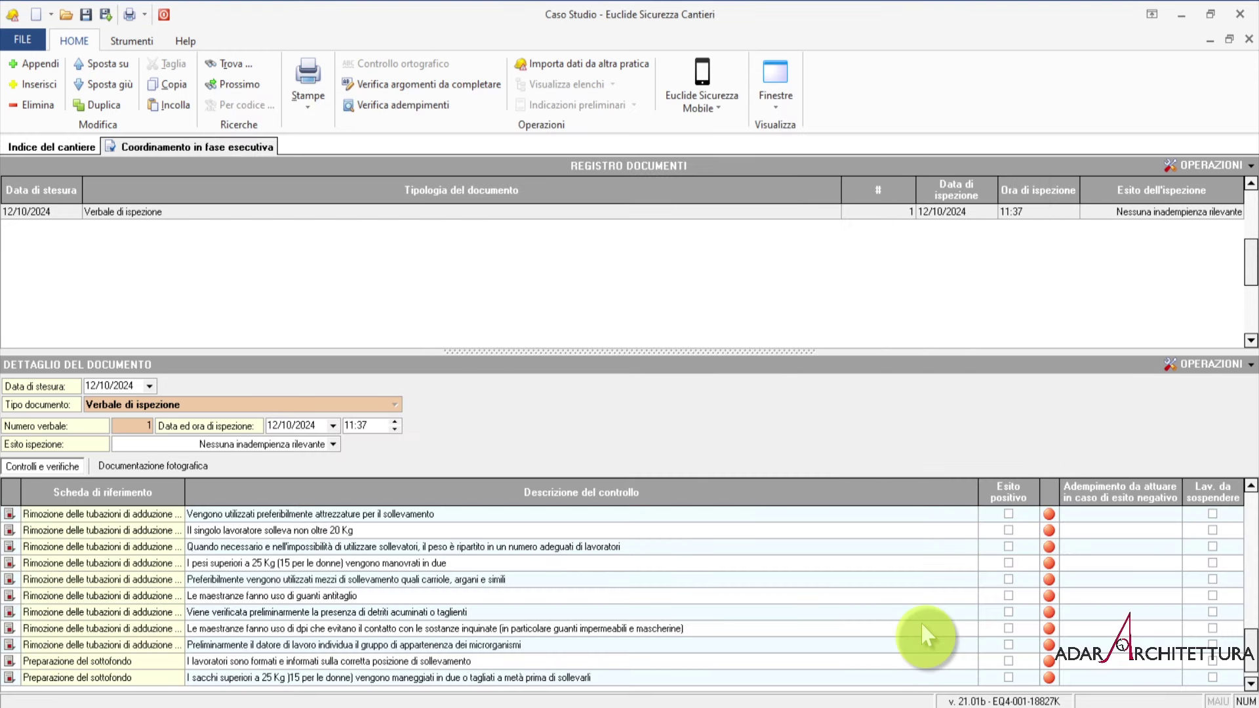
Step: Append a Revisione del Piano di Sicurezza e Coordinamento to the document register and remove it again
{"action": "left_click", "coordinate": [1209, 513]}
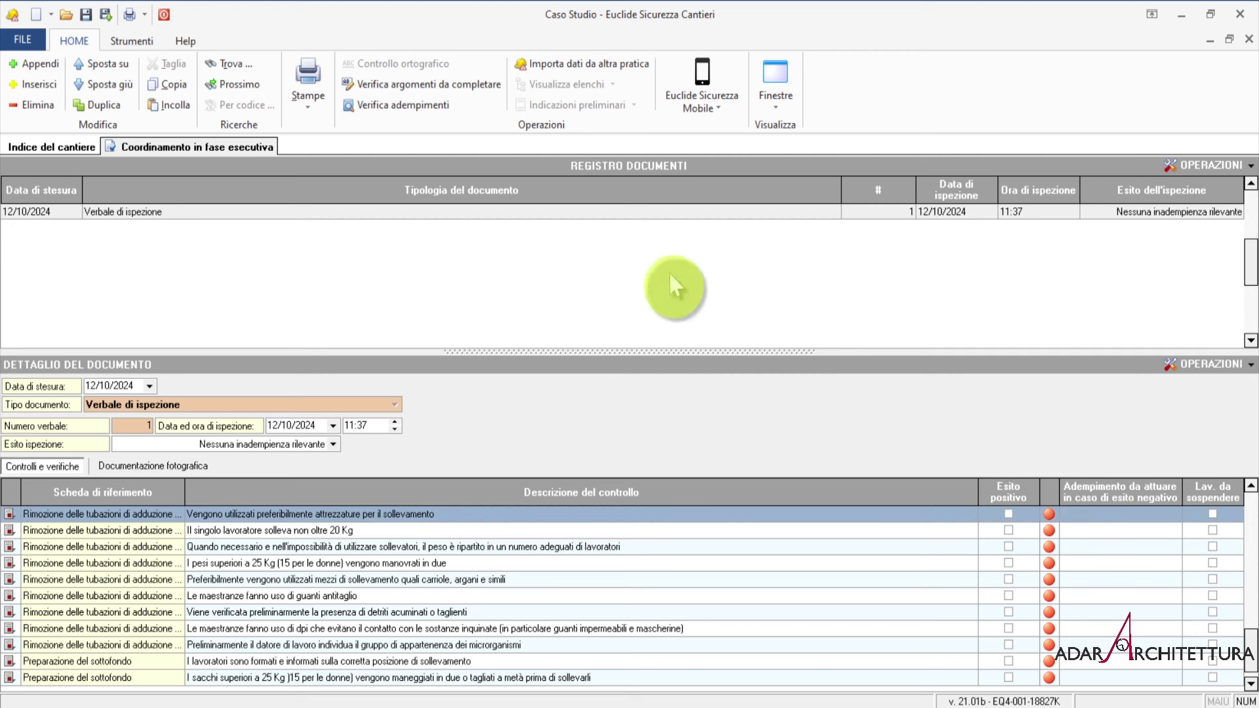
{"action": "right_click", "coordinate": [671, 275]}
{"action": "mouse_move", "coordinate": [721, 278]}
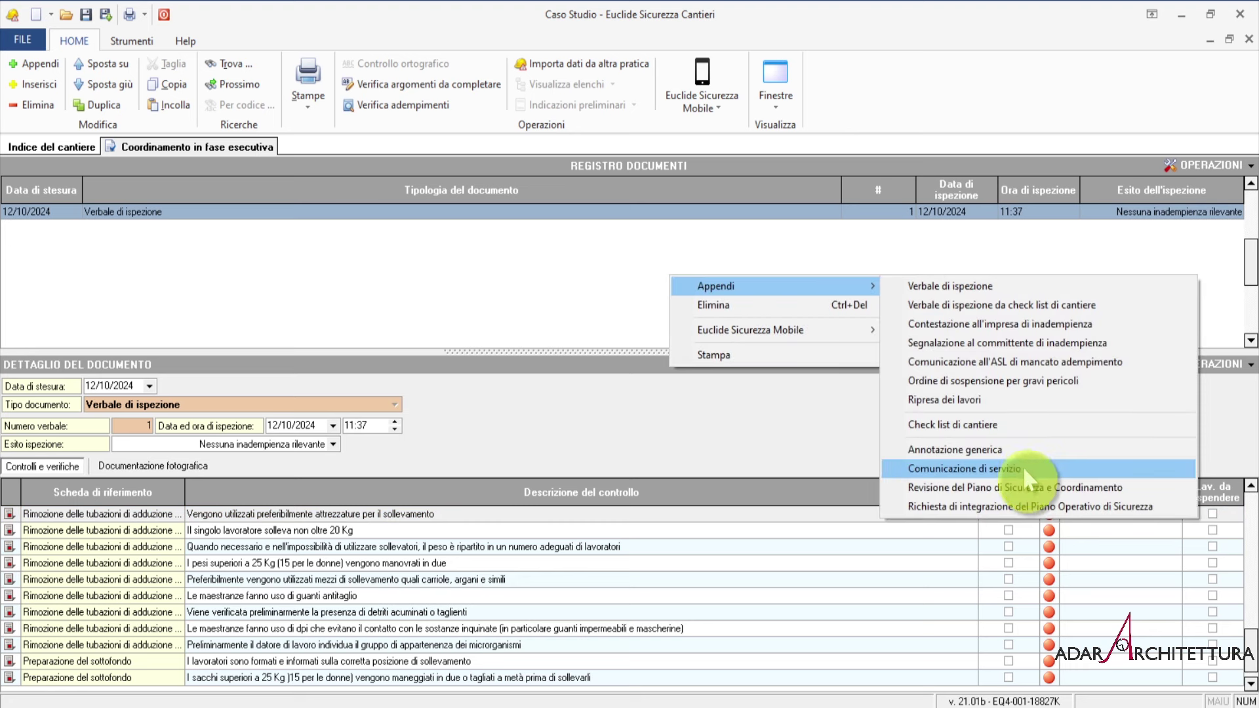
{"action": "left_click", "coordinate": [1053, 488]}
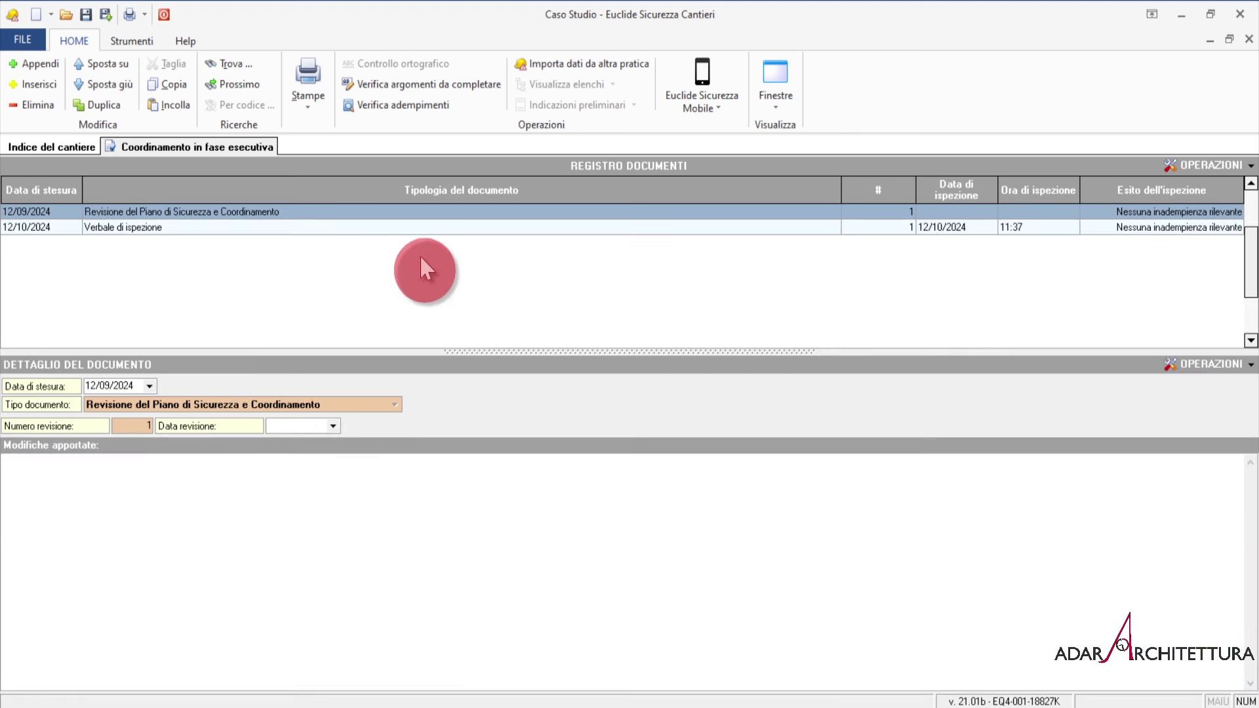
{"action": "right_click", "coordinate": [193, 523]}
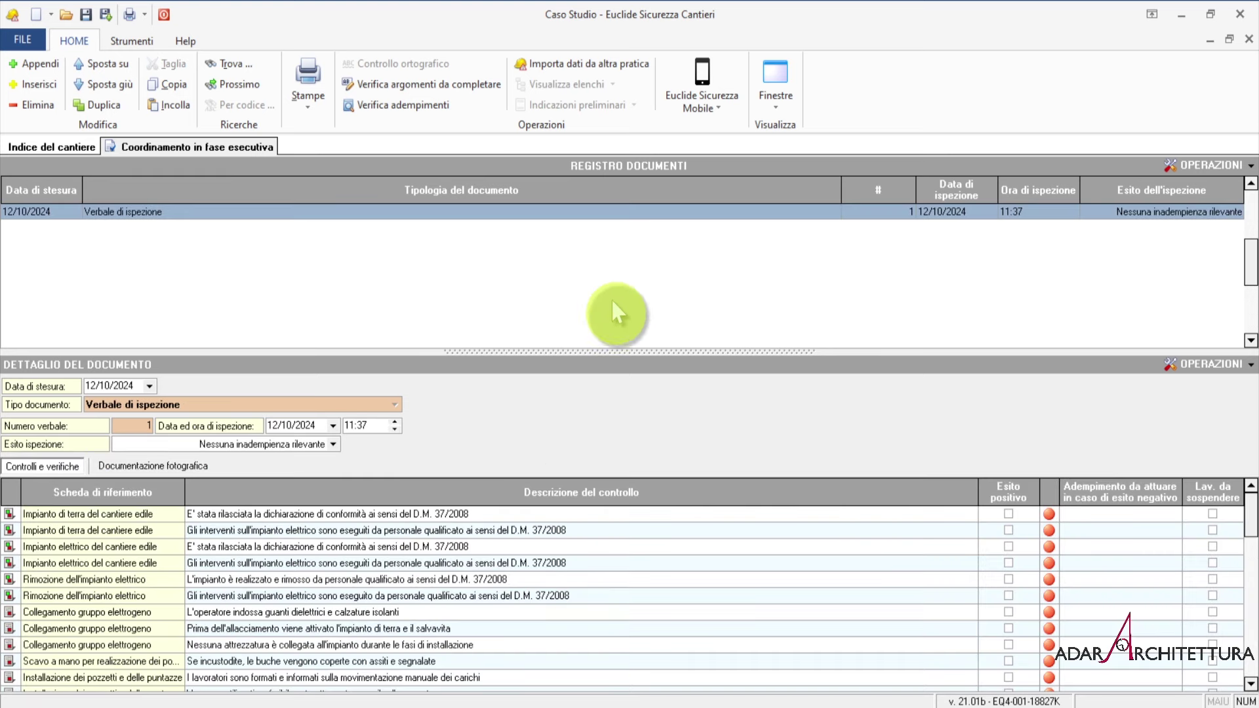
Step: Save the file and export the site to XML for Euclide Sicurezza Mobile, entering the account password and storing it
{"action": "left_click", "coordinate": [87, 14]}
{"action": "left_click", "coordinate": [691, 96]}
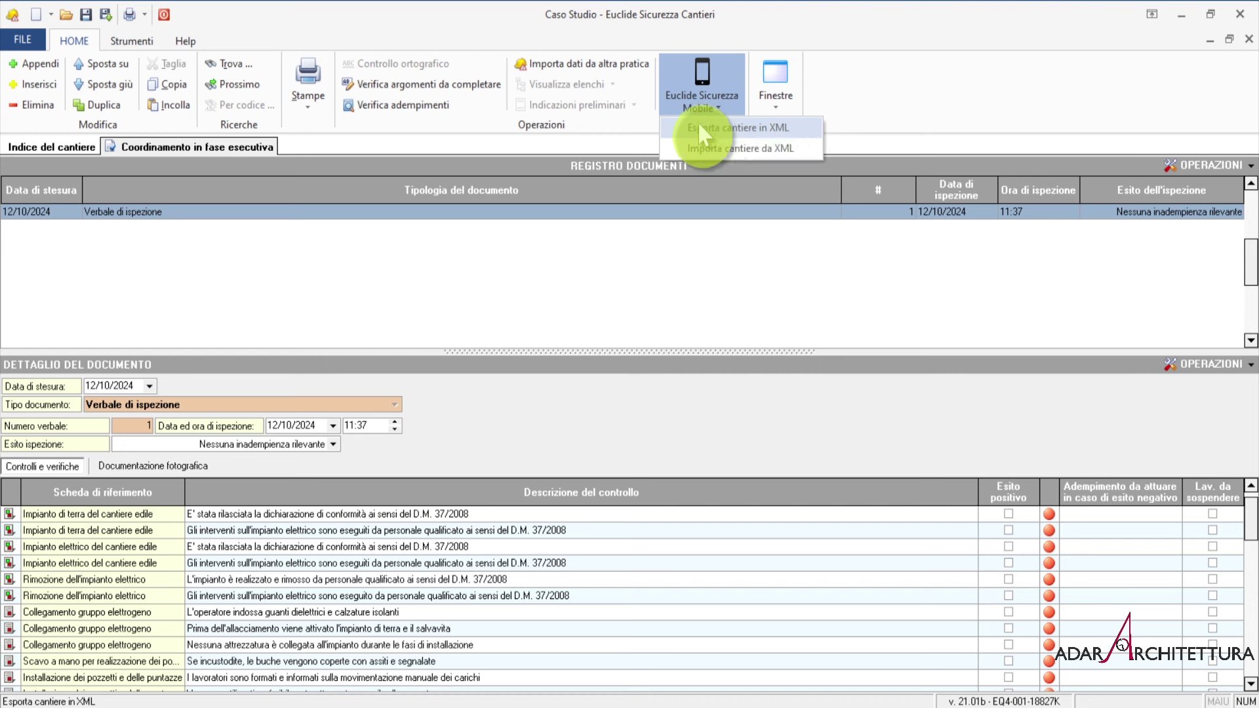
{"action": "left_click", "coordinate": [700, 126]}
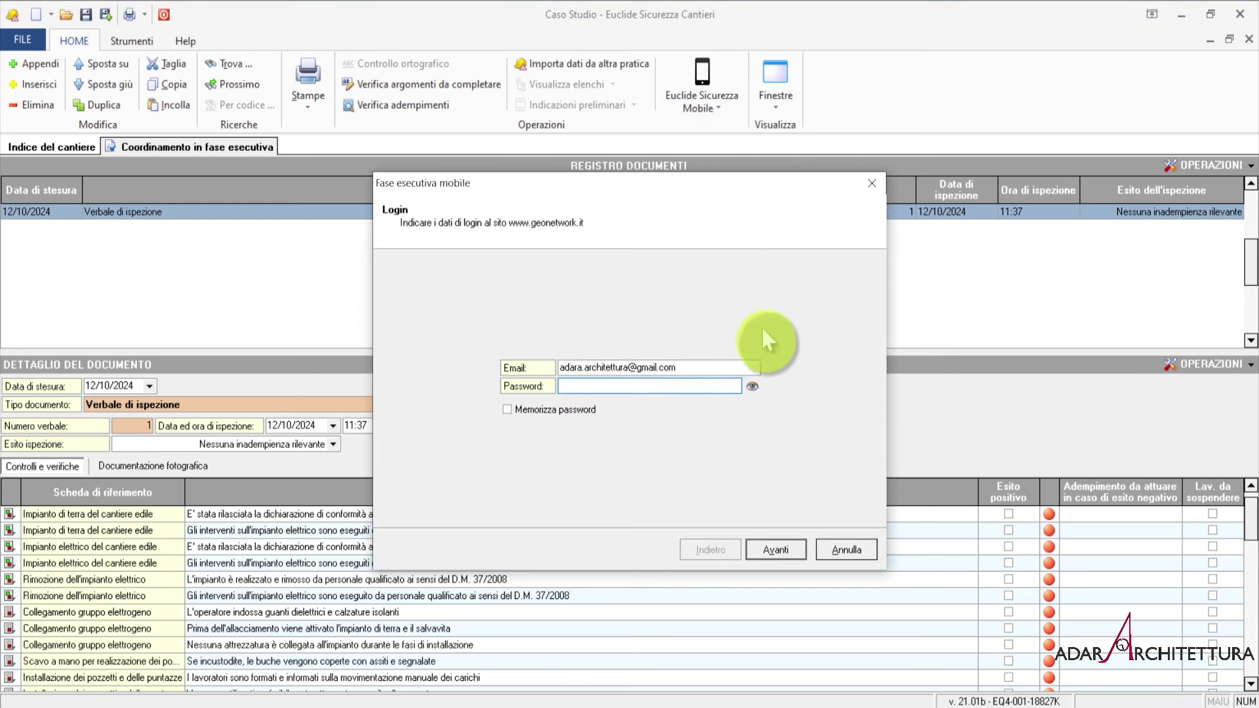
{"action": "type", "text": "******"}
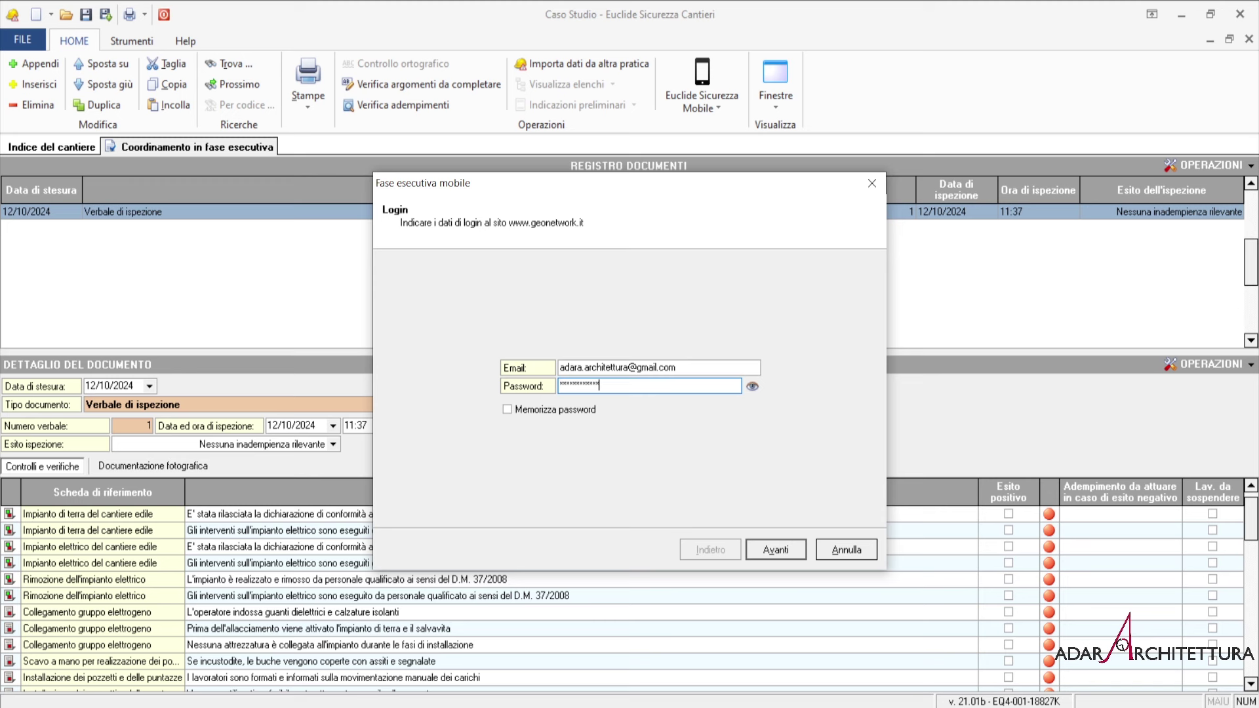
{"action": "left_click", "coordinate": [577, 408]}
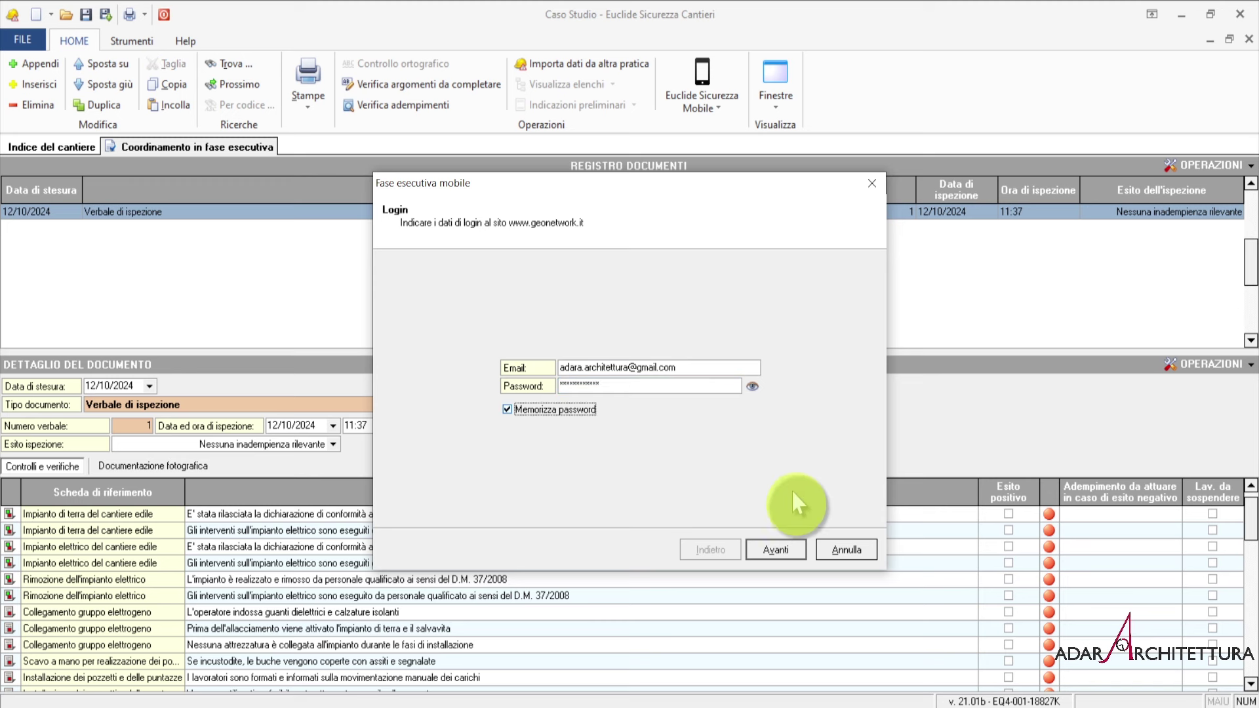
{"action": "left_click", "coordinate": [784, 551]}
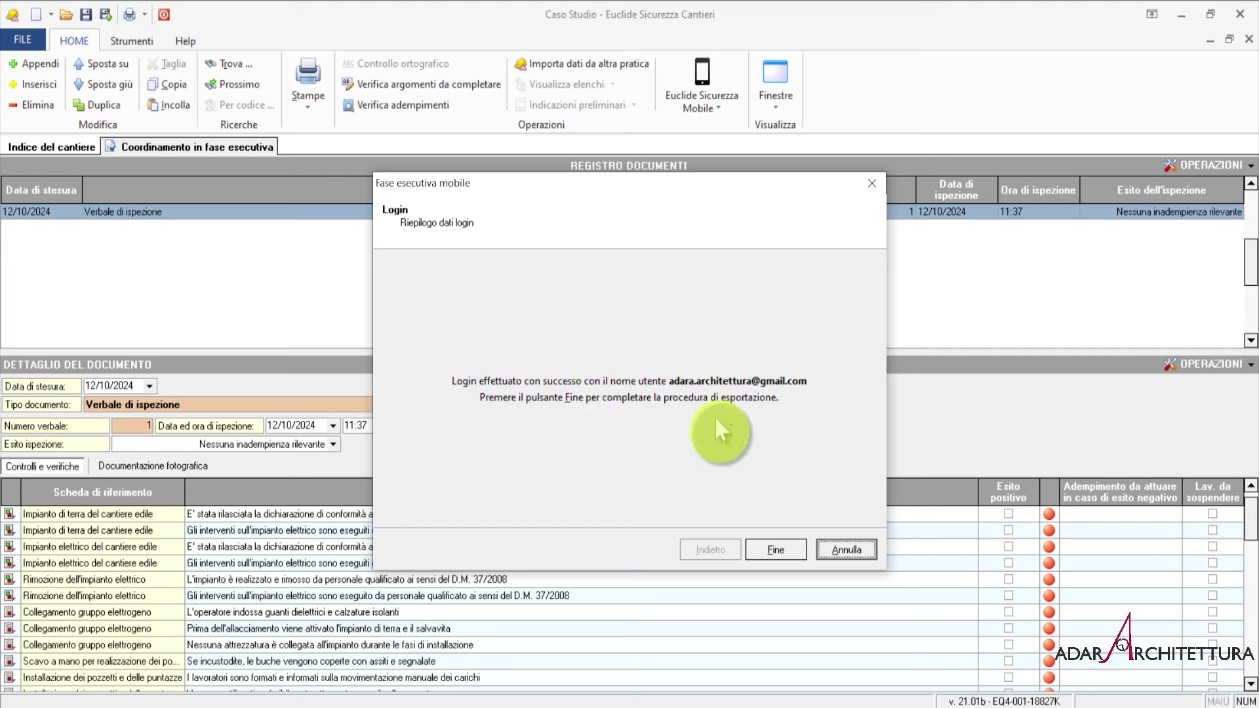
{"action": "left_click", "coordinate": [780, 550]}
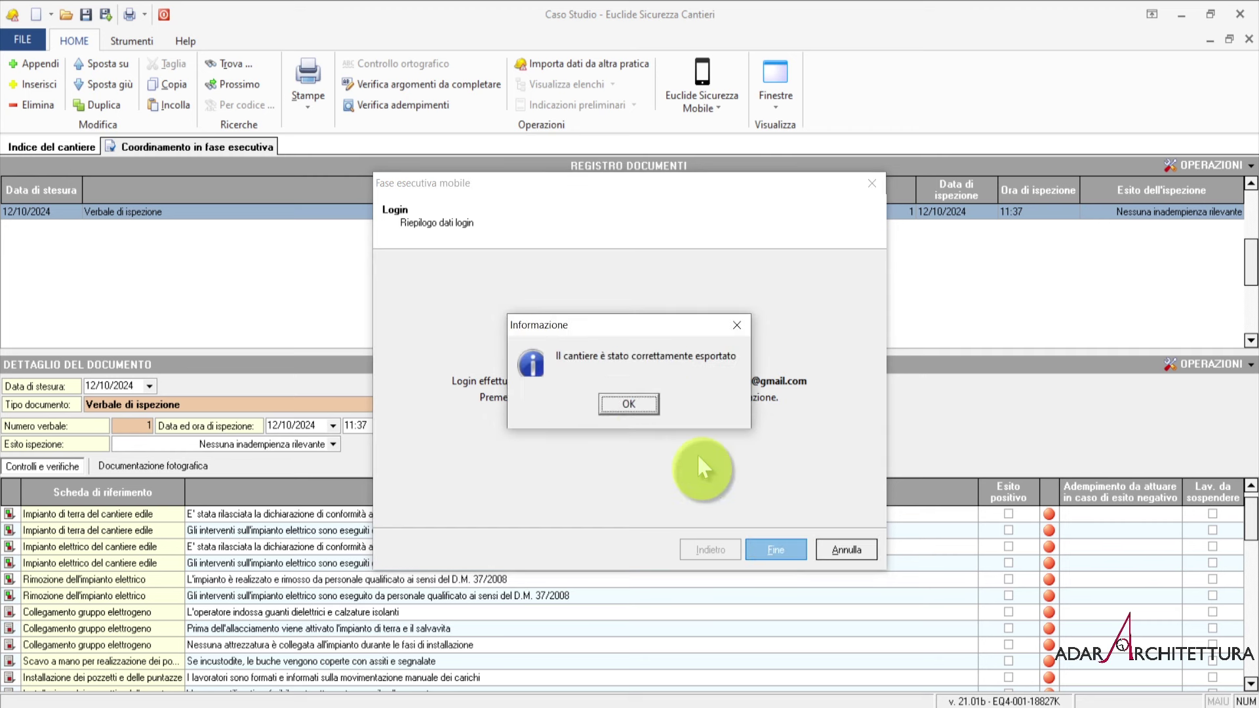
{"action": "left_click", "coordinate": [642, 403]}
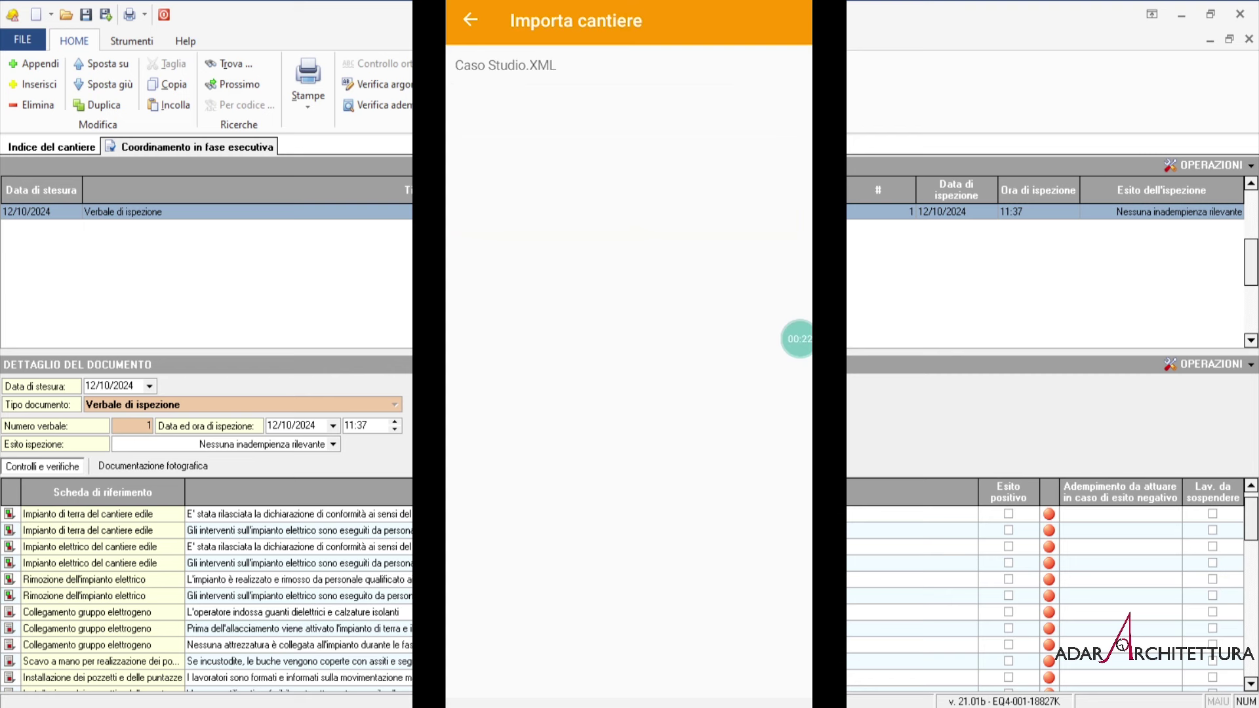
Step: In Euclide Sicurezza Mobile, import the site file Caso Studio.XML
{"action": "left_click", "coordinate": [629, 65]}
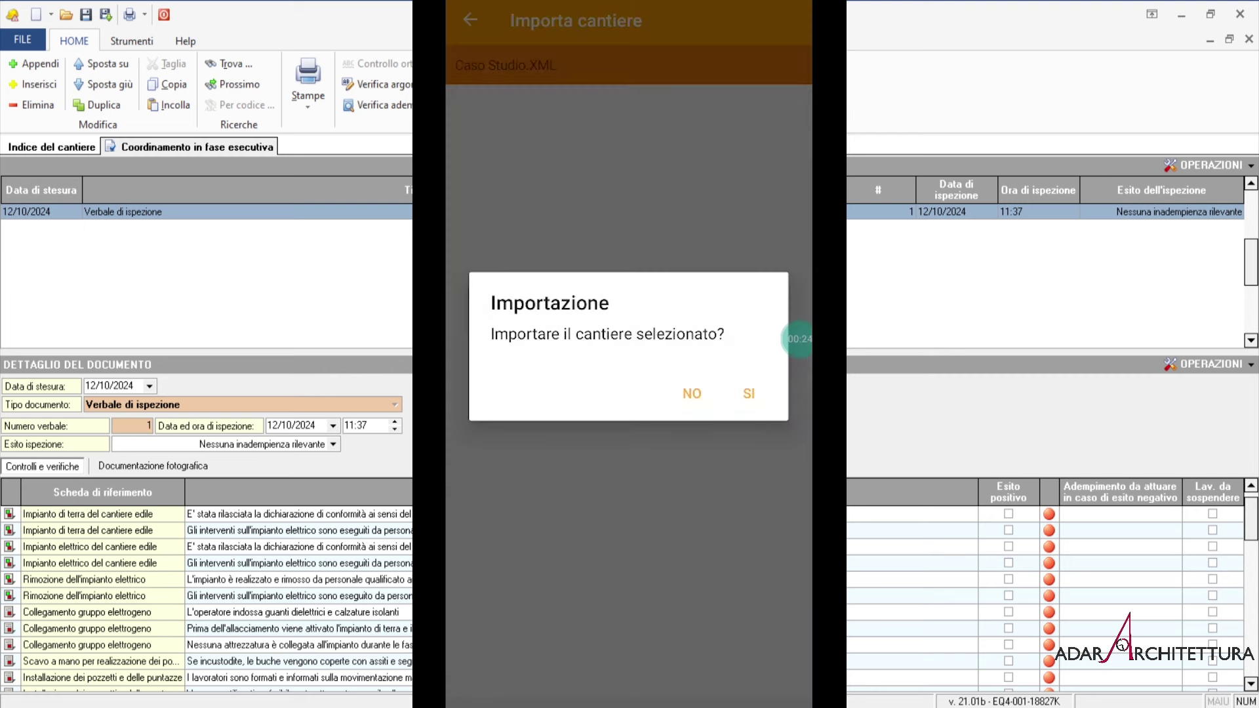
{"action": "left_click", "coordinate": [749, 393]}
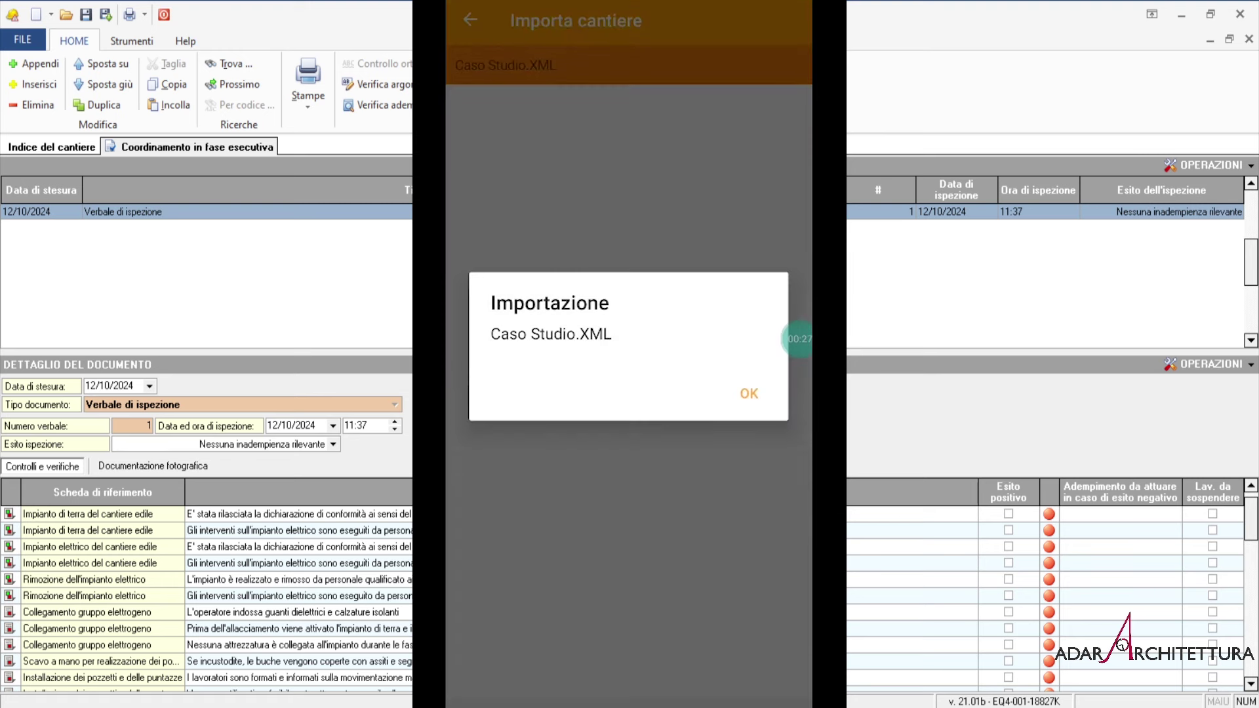
{"action": "left_click", "coordinate": [749, 394]}
Step: Open the checks of Verbale di ispezione 1 for the imported Caso Studio site
{"action": "left_click", "coordinate": [699, 256]}
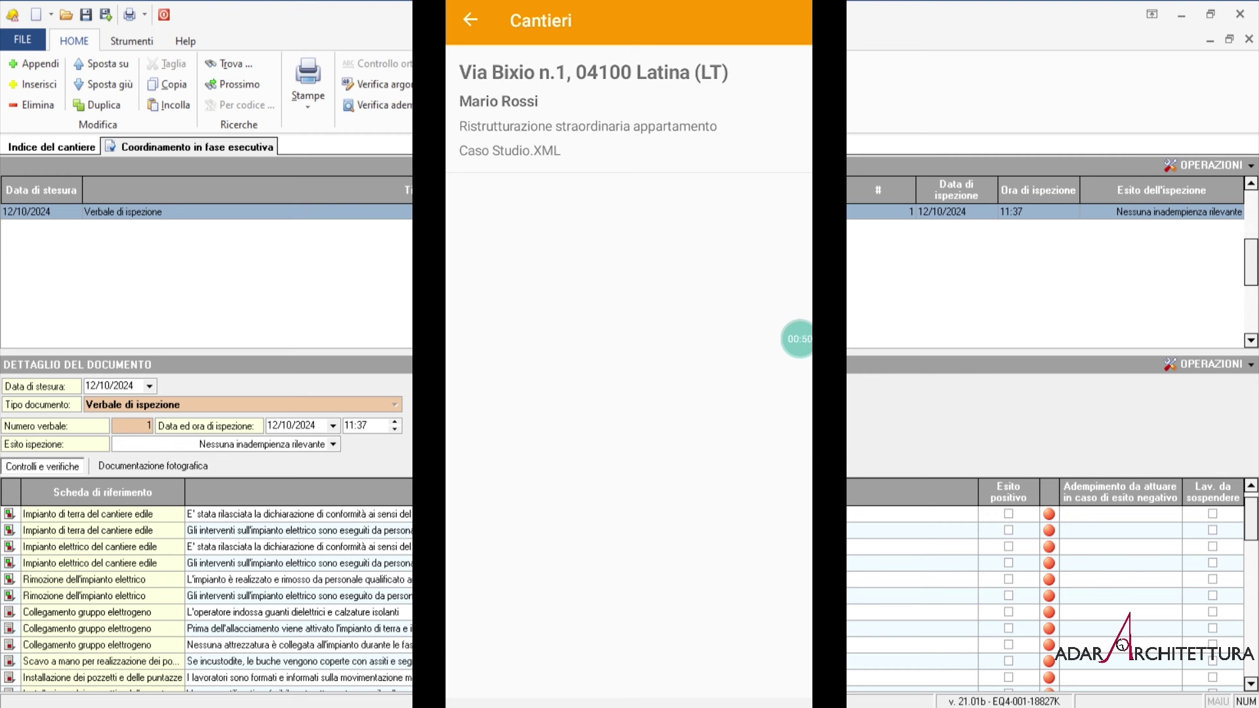
{"action": "left_click", "coordinate": [628, 110]}
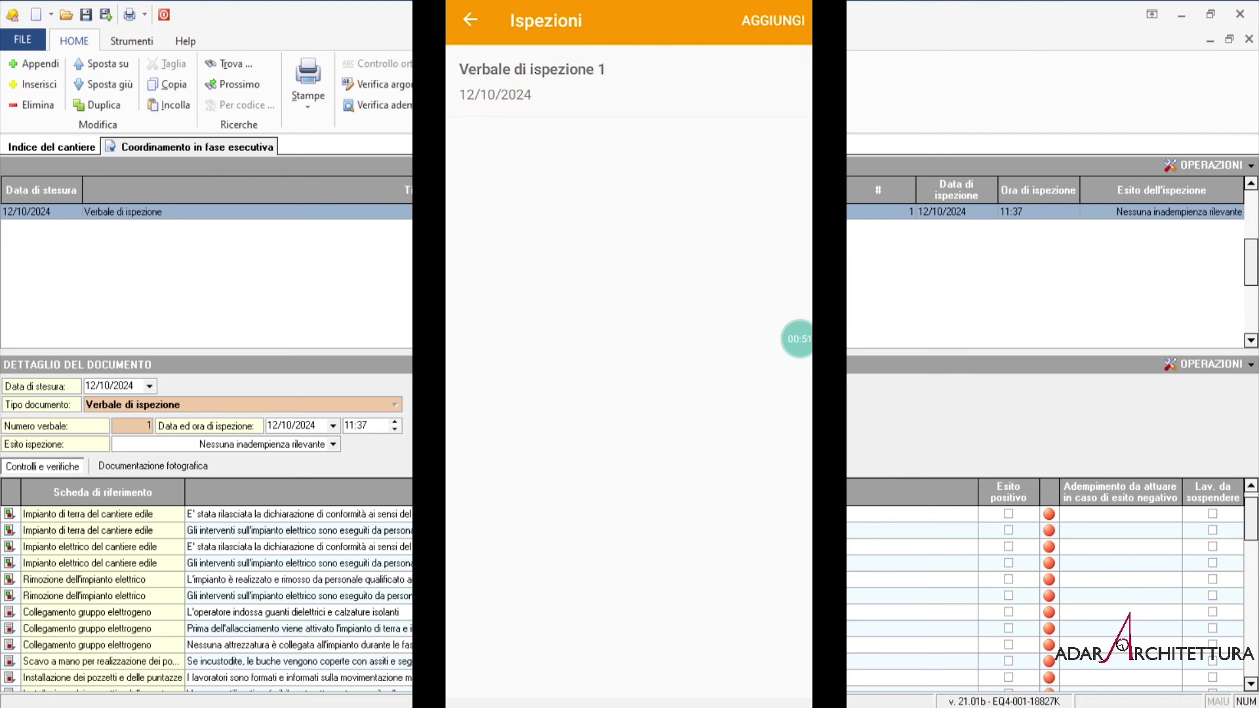
{"action": "left_click", "coordinate": [628, 82]}
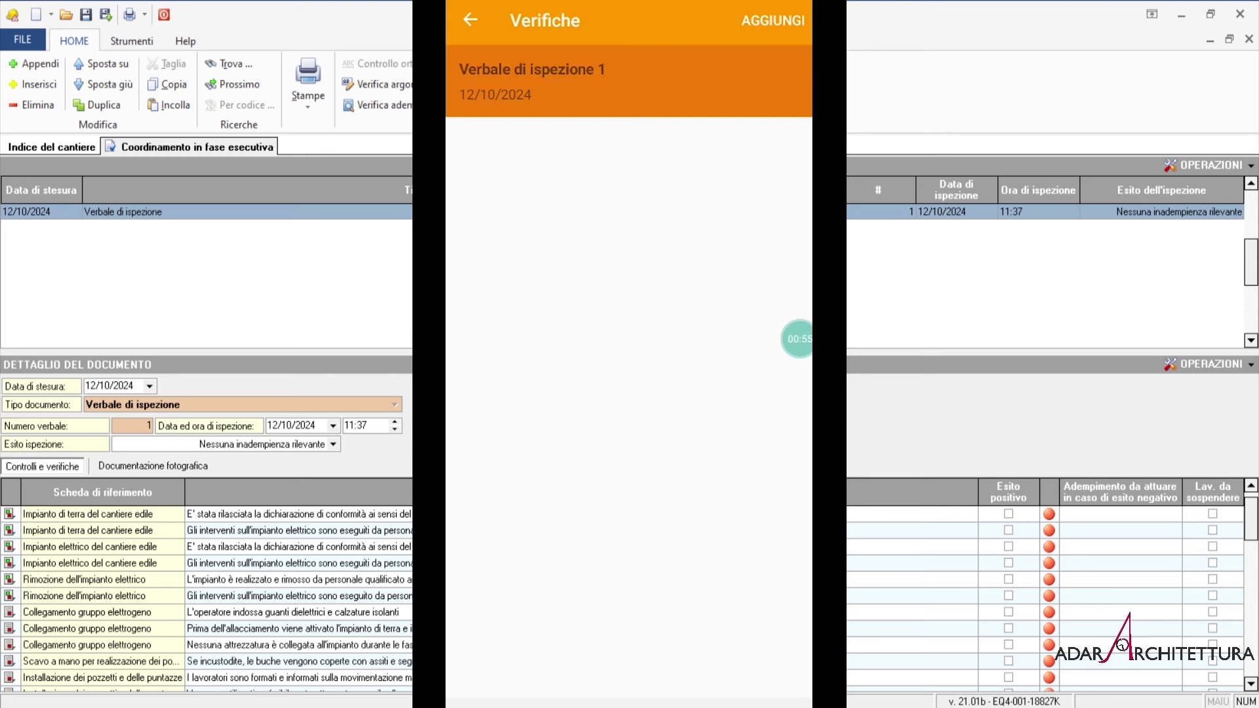
Step: Mark both Impianto di terra checks, the last two Allacciamento checks and the first Collaudo check positive, and the first Allacciamento check Da sospendere
{"action": "left_click", "coordinate": [640, 182]}
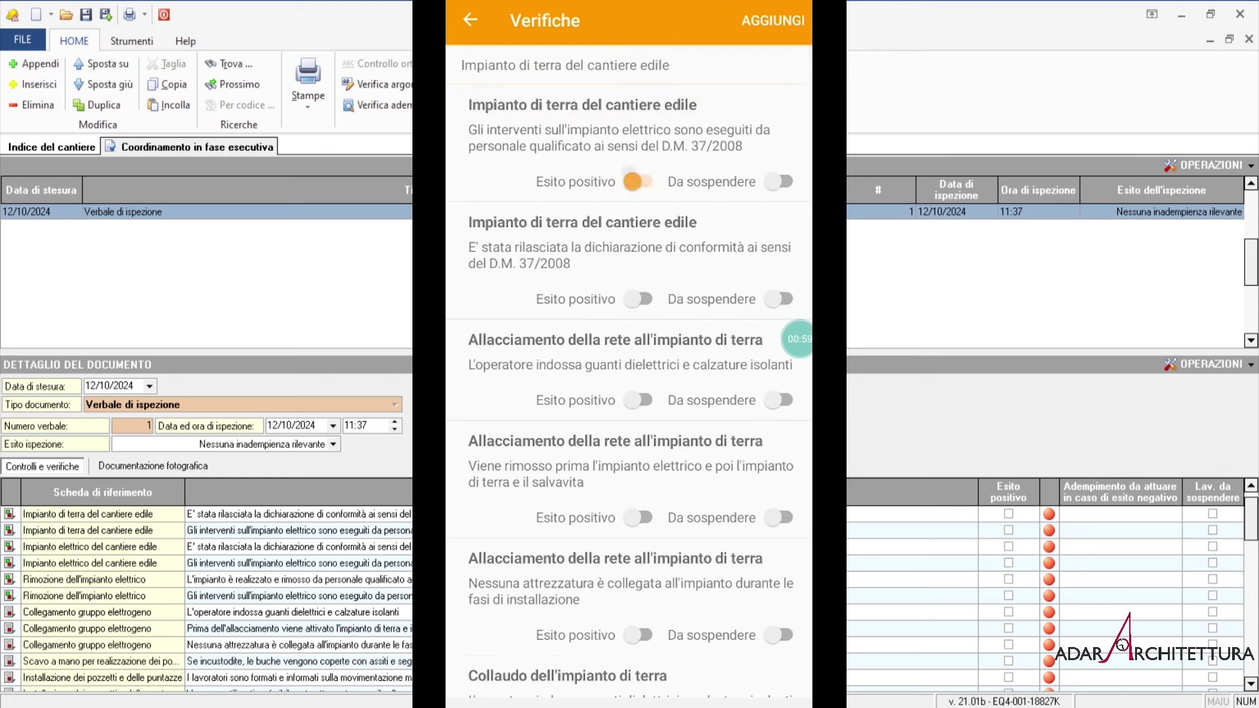
{"action": "left_click", "coordinate": [646, 299]}
{"action": "left_click", "coordinate": [780, 400]}
{"action": "left_click", "coordinate": [642, 518]}
{"action": "left_click", "coordinate": [642, 635]}
{"action": "scroll", "coordinate": [630, 368], "scroll_direction": "down", "scroll_amount": 3}
{"action": "left_click", "coordinate": [640, 462]}
Step: Mark the second Collaudo dell'impianto di terra check positive in its details and enter "rivedere" as the orders given
{"action": "left_click", "coordinate": [629, 534]}
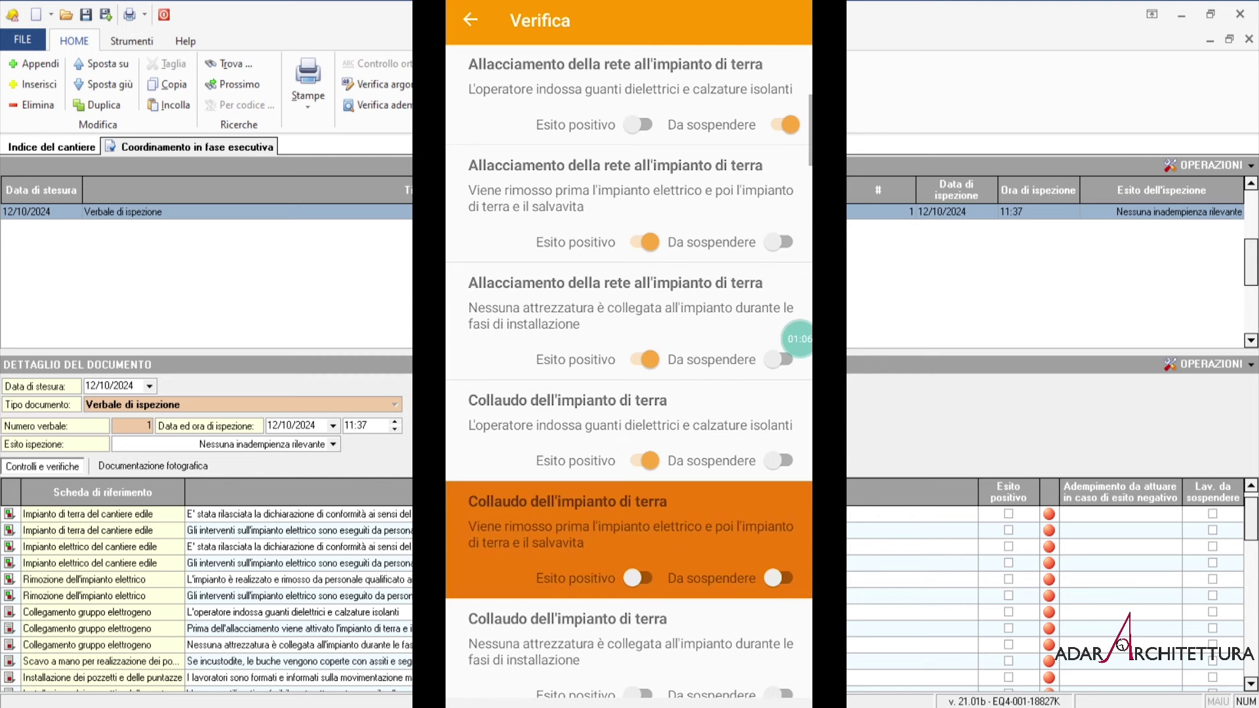
{"action": "left_click", "coordinate": [628, 494]}
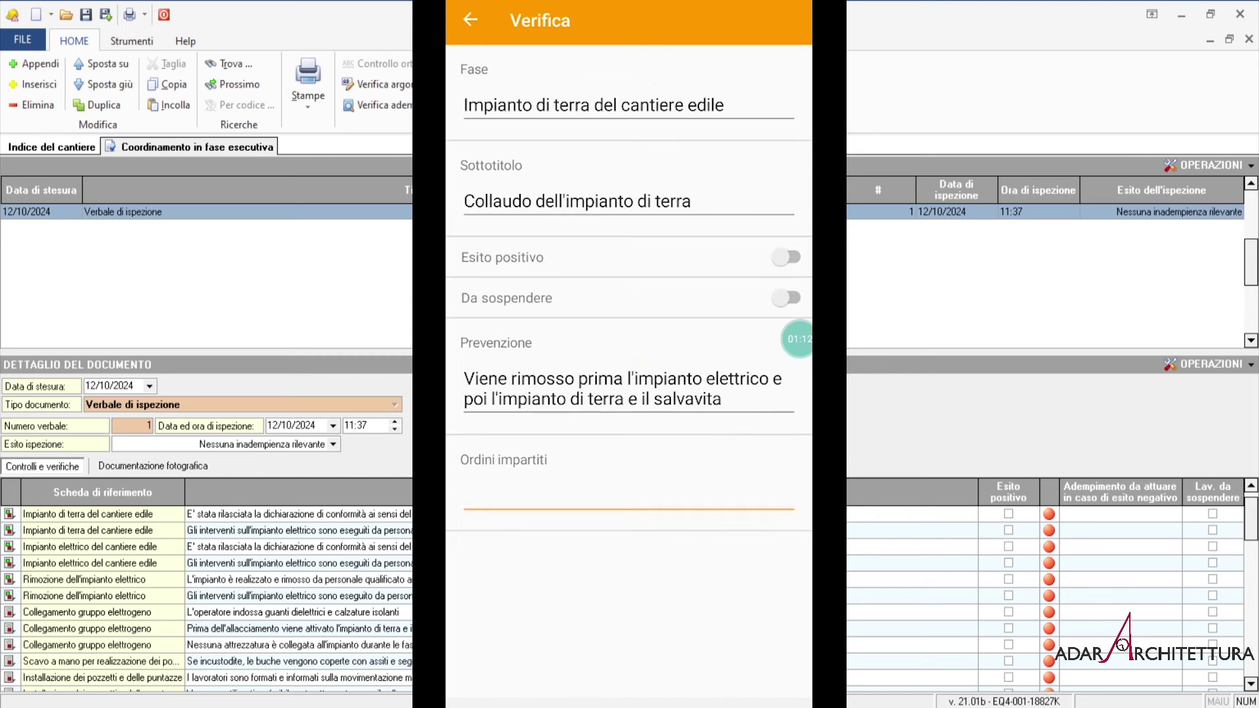
{"action": "left_click", "coordinate": [785, 155]}
{"action": "left_click", "coordinate": [629, 494]}
{"action": "type", "text": "rivedere"}
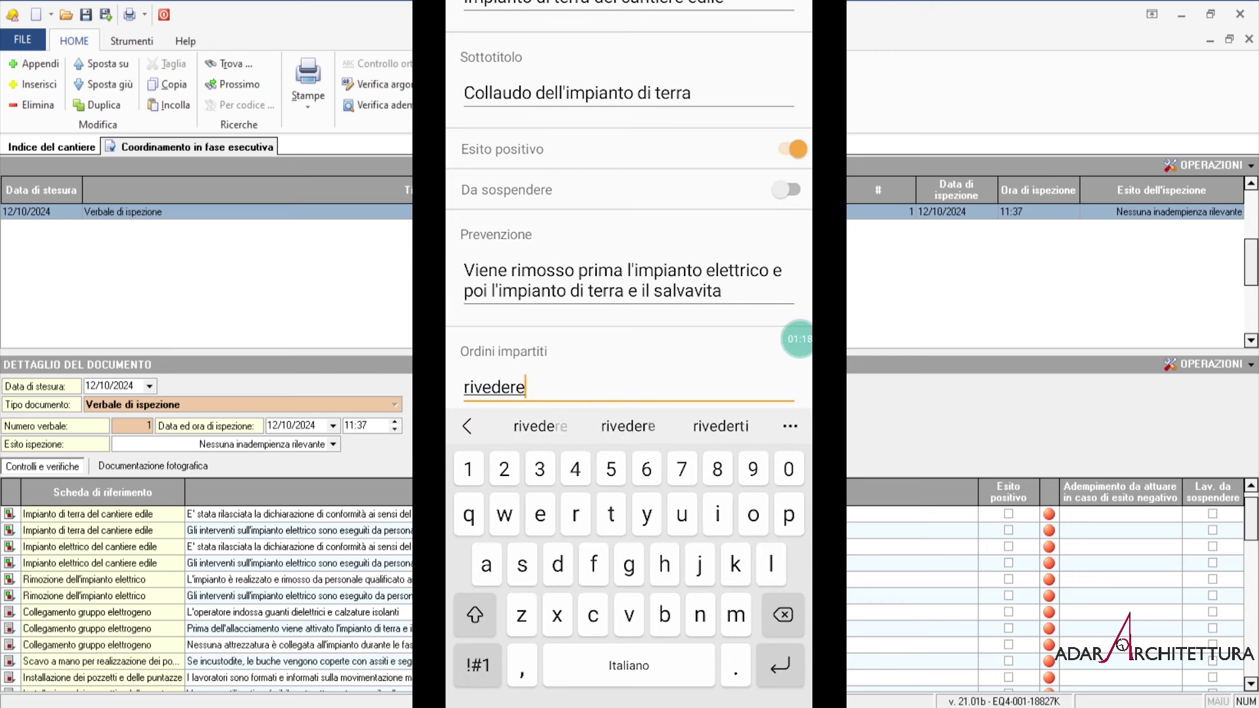
{"action": "left_click", "coordinate": [732, 704]}
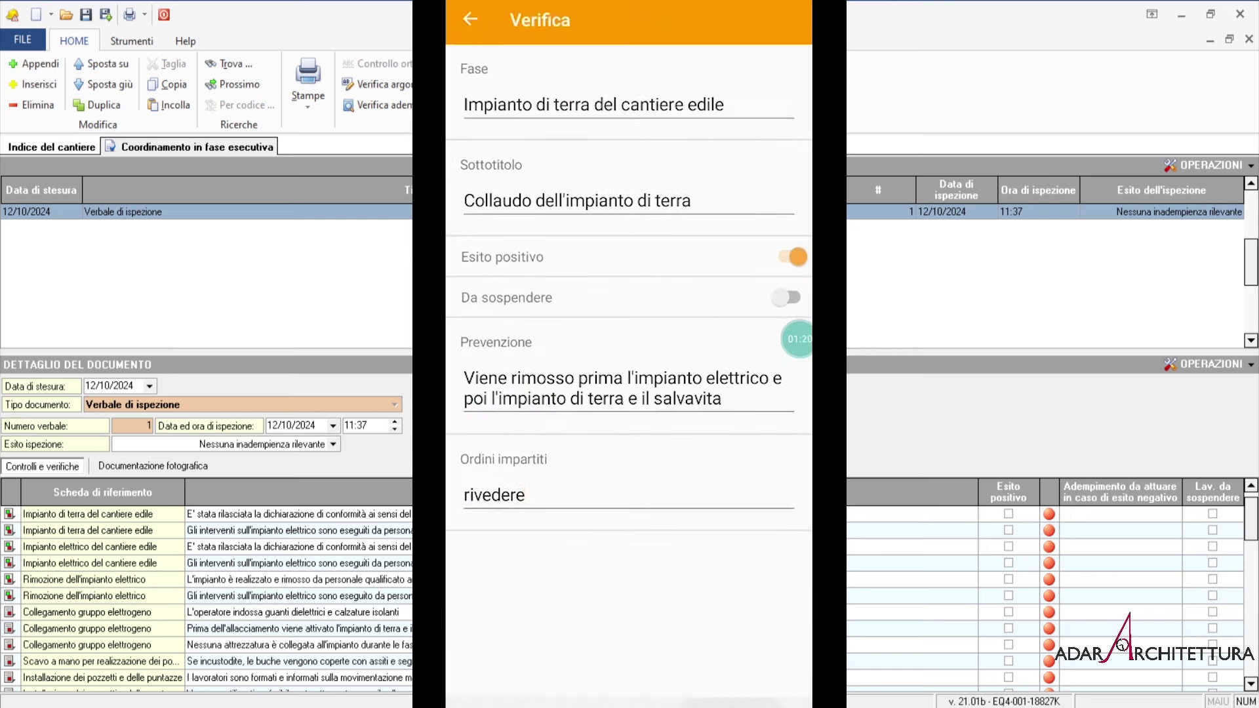
{"action": "left_click", "coordinate": [706, 399]}
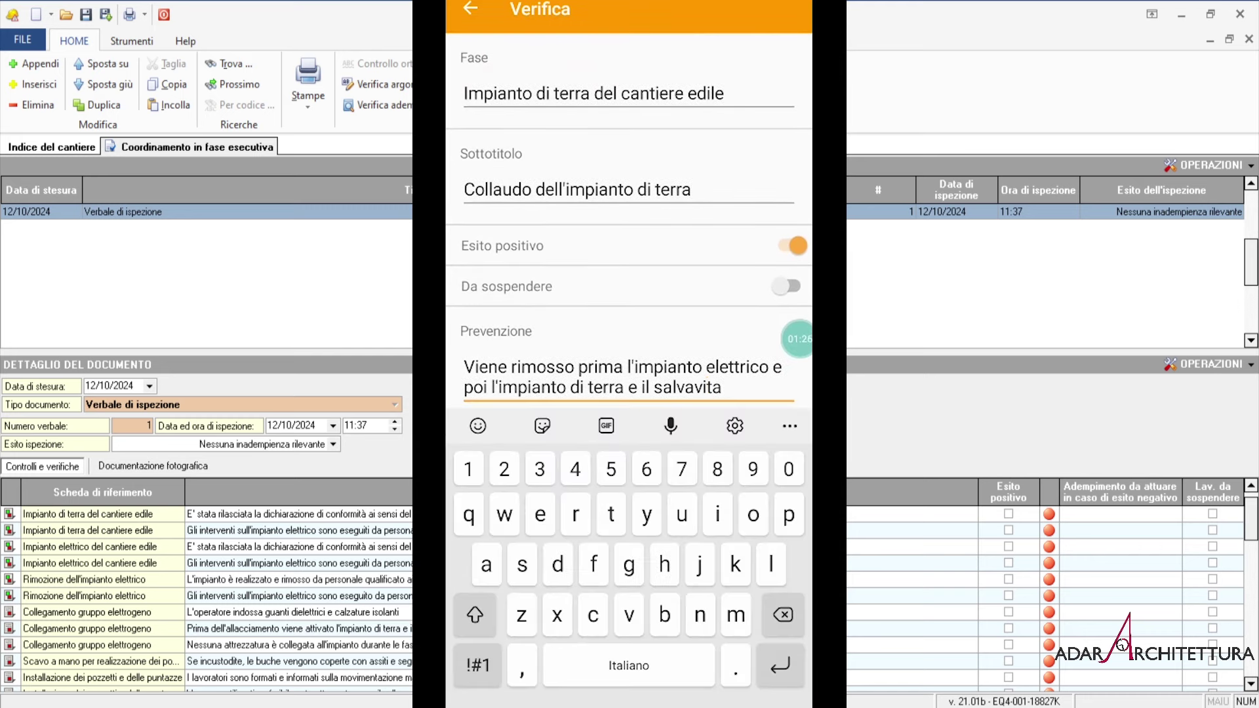
{"action": "left_click", "coordinate": [470, 9]}
Step: Mark the Collaudo dell'impianto di terra check about no equipment connected during installation as positive
{"action": "scroll", "coordinate": [629, 374], "scroll_direction": "down", "scroll_amount": 4}
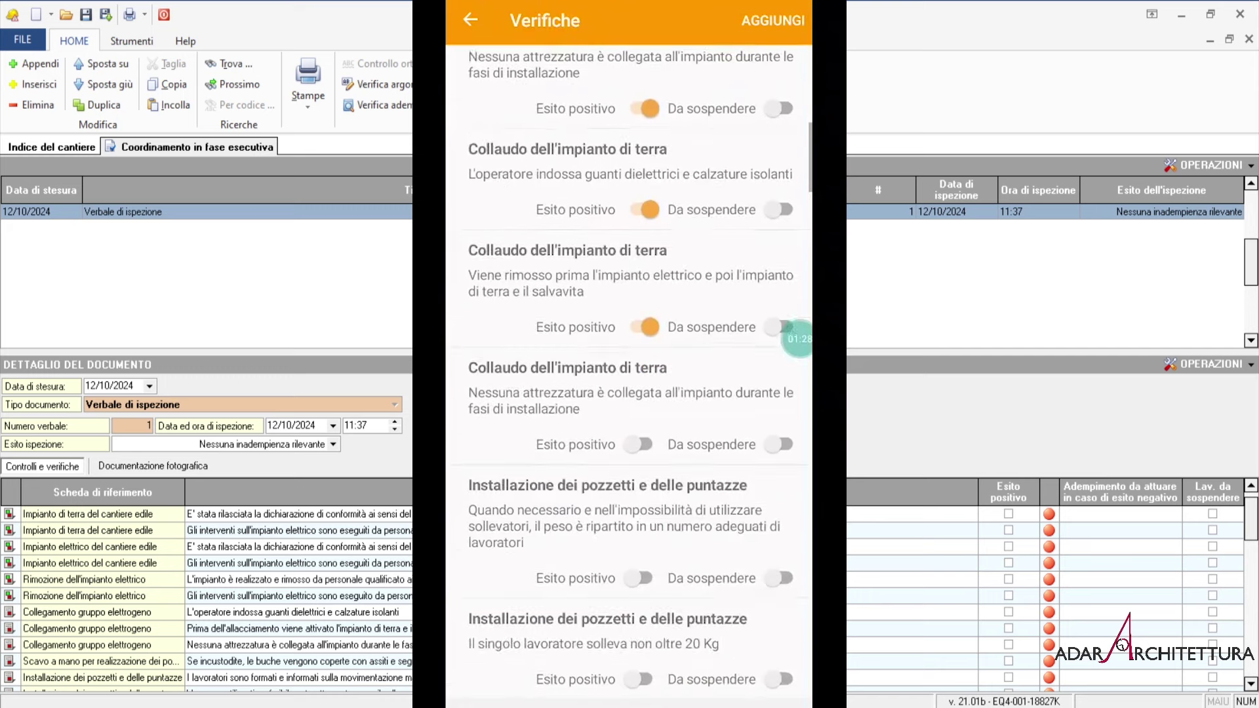
{"action": "left_click", "coordinate": [630, 420]}
{"action": "left_click", "coordinate": [470, 19]}
{"action": "left_click", "coordinate": [648, 455]}
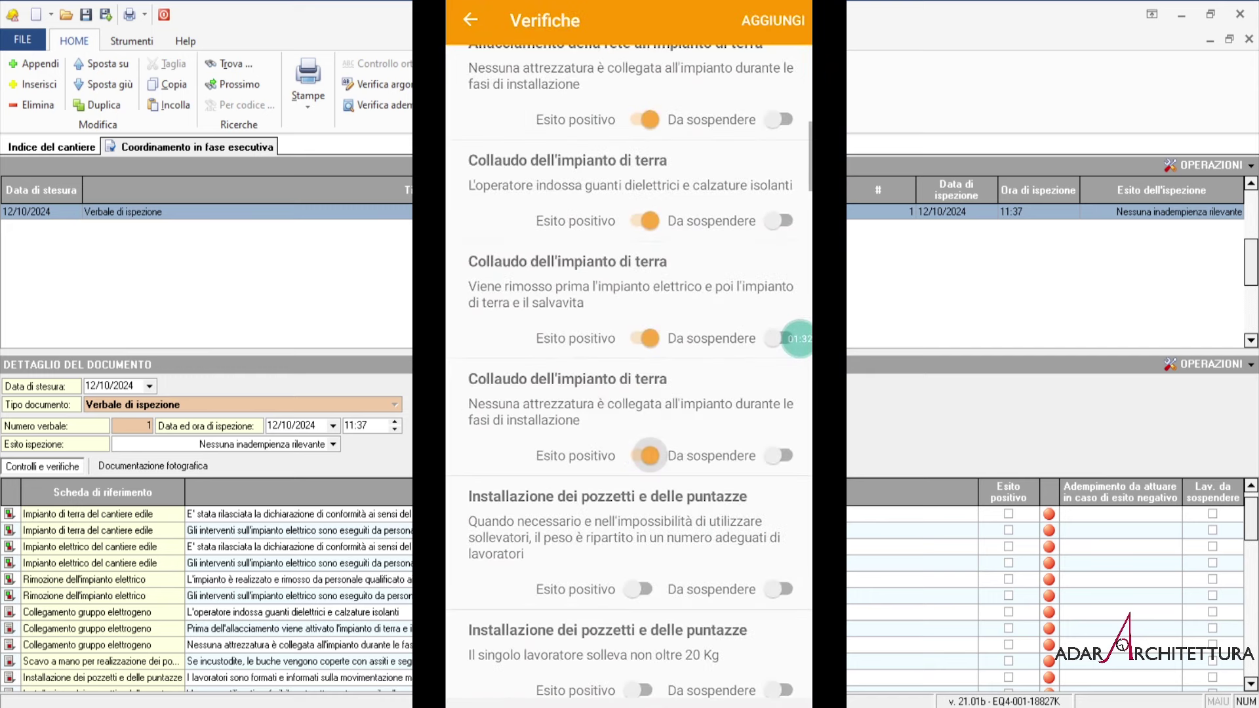
Step: Mark the first two Installazione dei pozzetti e delle puntazze checks positive and the third, about lifting equipment, Da sospendere
{"action": "left_click", "coordinate": [640, 589]}
{"action": "left_click", "coordinate": [639, 690]}
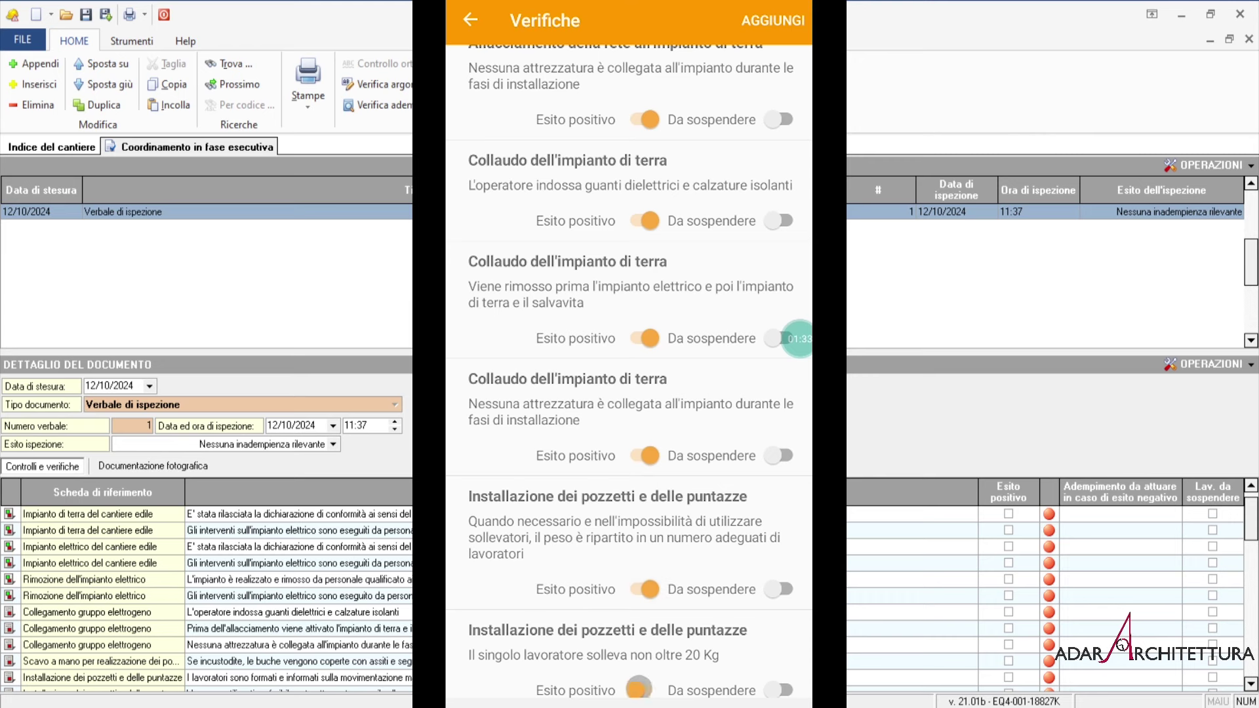
{"action": "scroll", "coordinate": [630, 377], "scroll_direction": "down", "scroll_amount": 4}
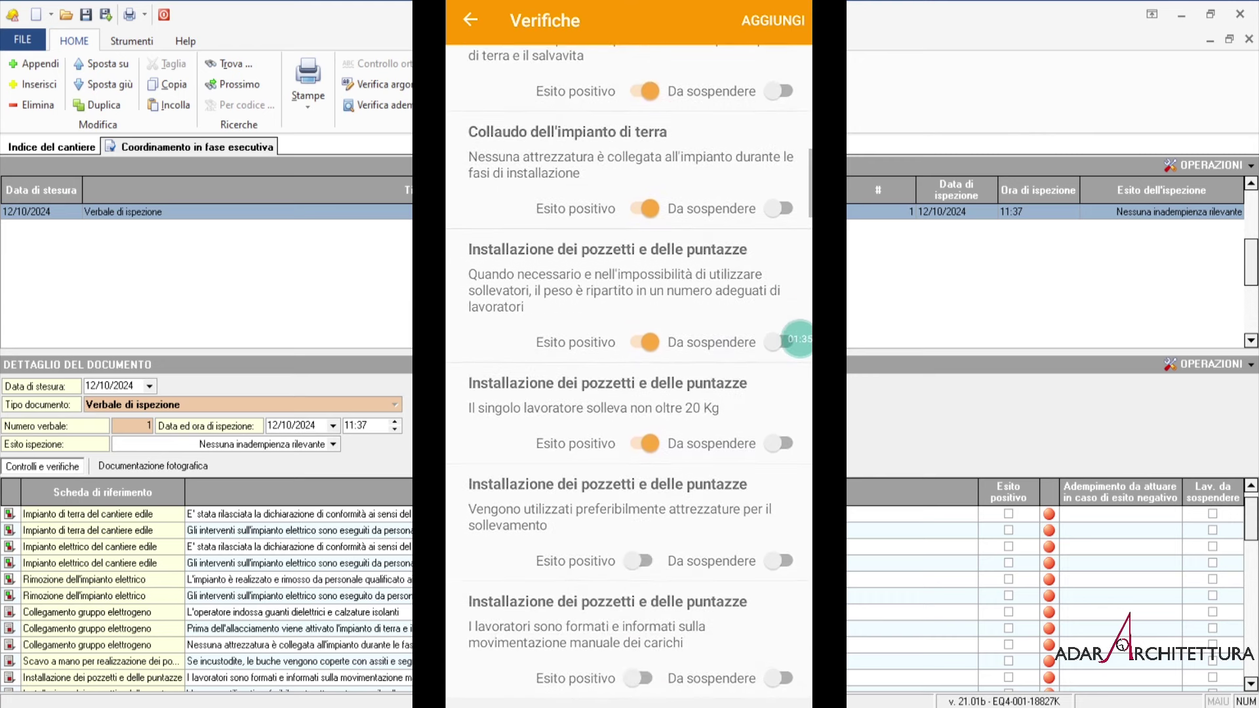
{"action": "left_click", "coordinate": [779, 560]}
Step: Mark the remaining three Installazione dei pozzetti e delle puntazze checks positive
{"action": "scroll", "coordinate": [629, 377], "scroll_direction": "down", "scroll_amount": 4}
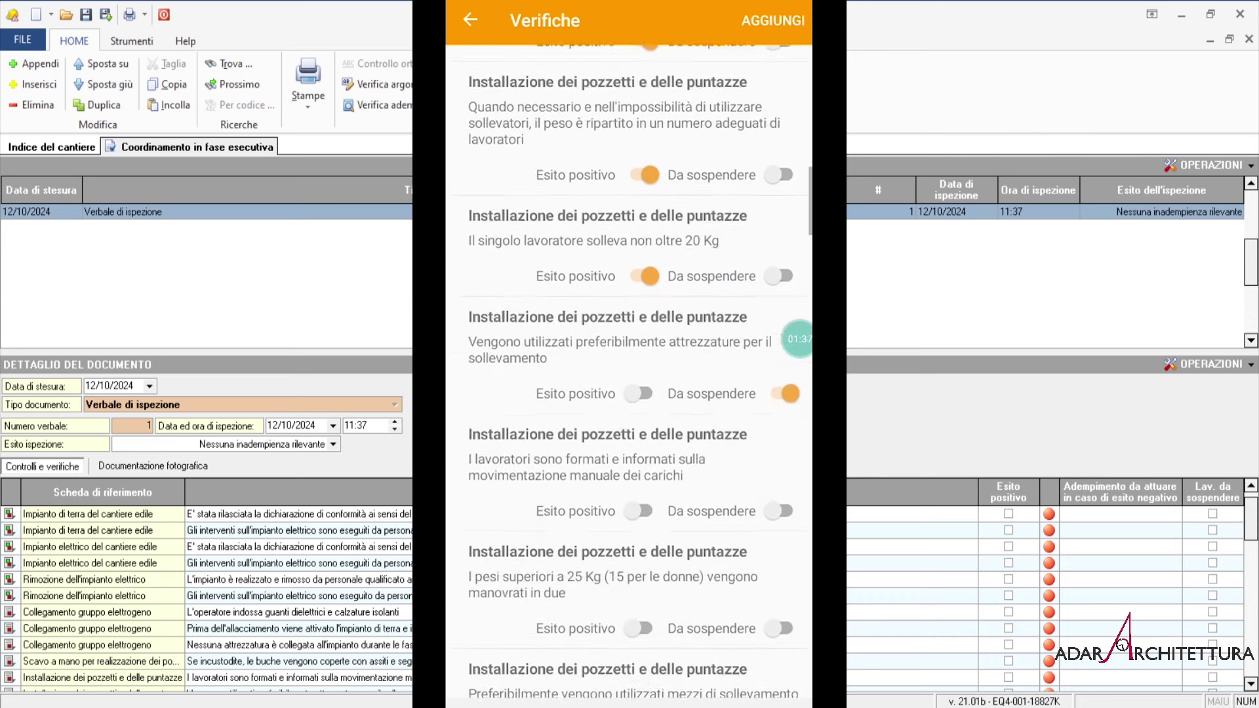
{"action": "left_click", "coordinate": [641, 446]}
{"action": "left_click", "coordinate": [641, 564]}
{"action": "scroll", "coordinate": [630, 377], "scroll_direction": "down", "scroll_amount": 5}
{"action": "left_click", "coordinate": [642, 372]}
Step: Mark the Scavo a mano check, both Impianto elettrico del cantiere edile checks and the first Installazione quadro generale check positive
{"action": "left_click", "coordinate": [642, 509]}
{"action": "left_click", "coordinate": [642, 665]}
{"action": "scroll", "coordinate": [630, 378], "scroll_direction": "down", "scroll_amount": 5}
{"action": "left_click", "coordinate": [641, 503]}
{"action": "left_click", "coordinate": [639, 604]}
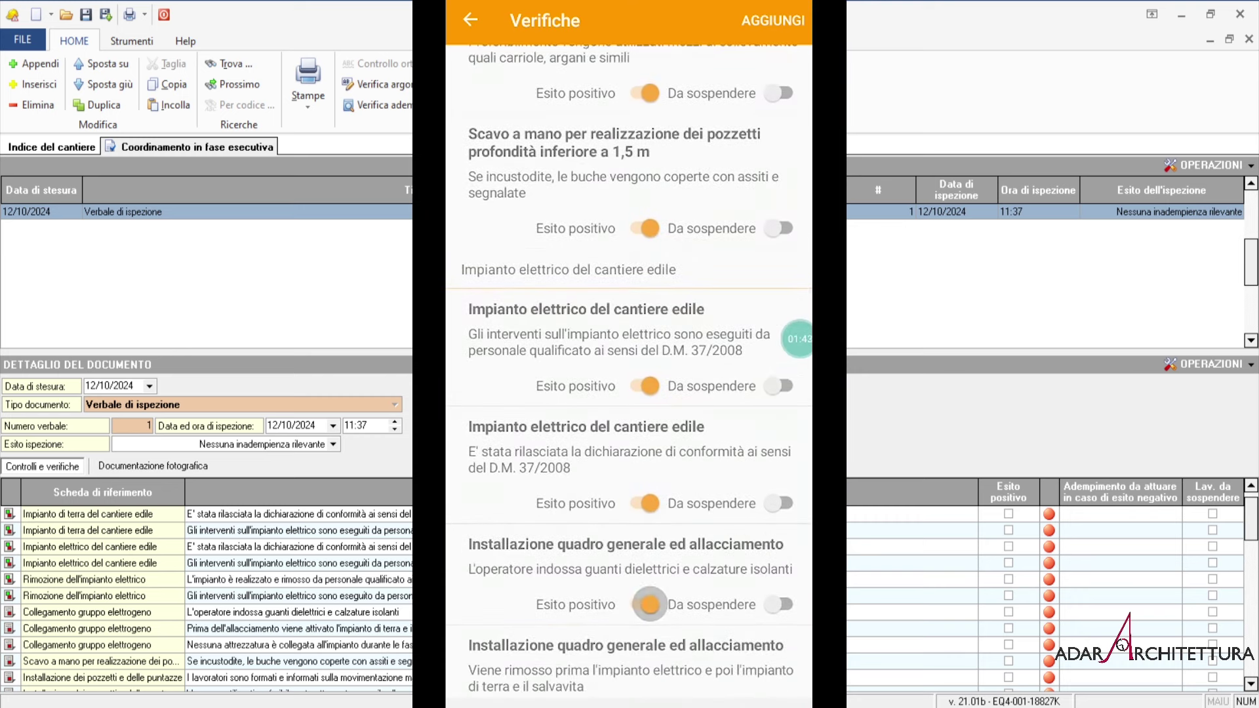
Step: Enter "ancora da fare" as the orders given in the second Installazione quadro generale ed allacciamento check
{"action": "scroll", "coordinate": [629, 377], "scroll_direction": "down", "scroll_amount": 4}
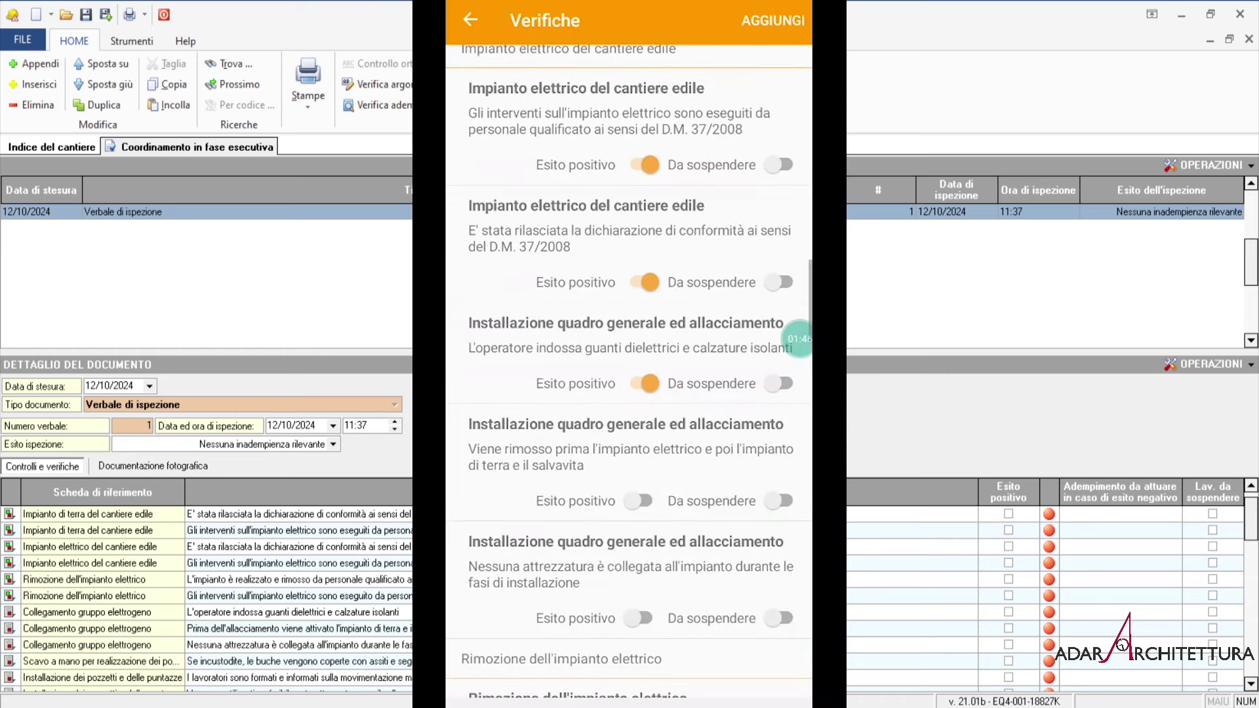
{"action": "left_click", "coordinate": [629, 449]}
{"action": "left_click", "coordinate": [628, 525]}
{"action": "type", "text": "anco"}
{"action": "type", "text": "ra d"}
{"action": "type", "text": "a "}
{"action": "type", "text": "farw"}
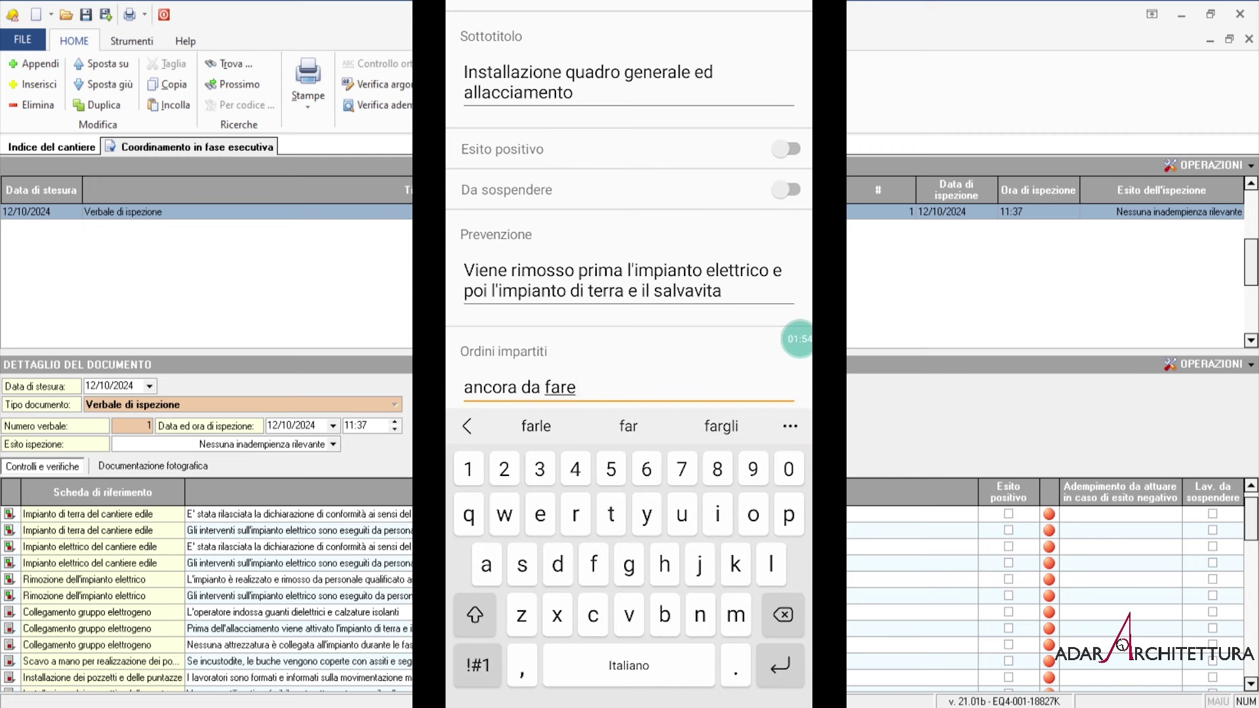
{"action": "key", "text": "Escape"}
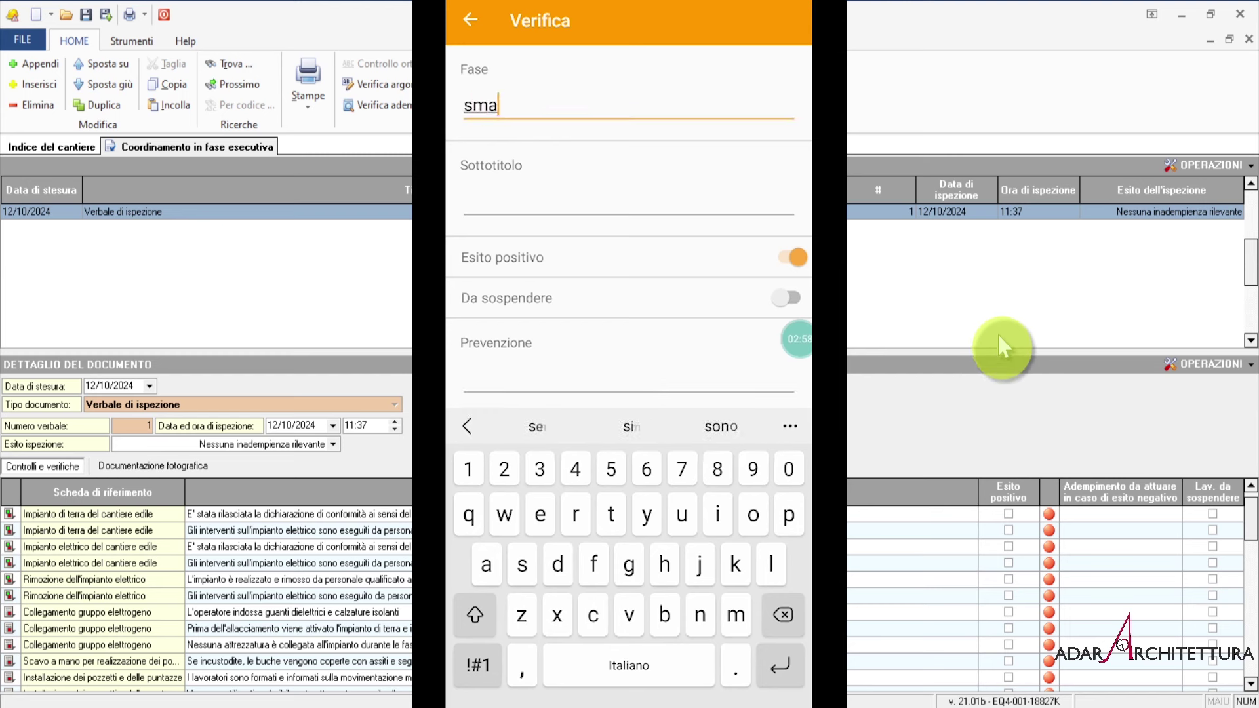
Step: Import Verbale di ispezione 1 del 12/10/2024 from the Caso Studio mobile file into the desktop site's execution-phase register
{"action": "left_click", "coordinate": [1039, 354]}
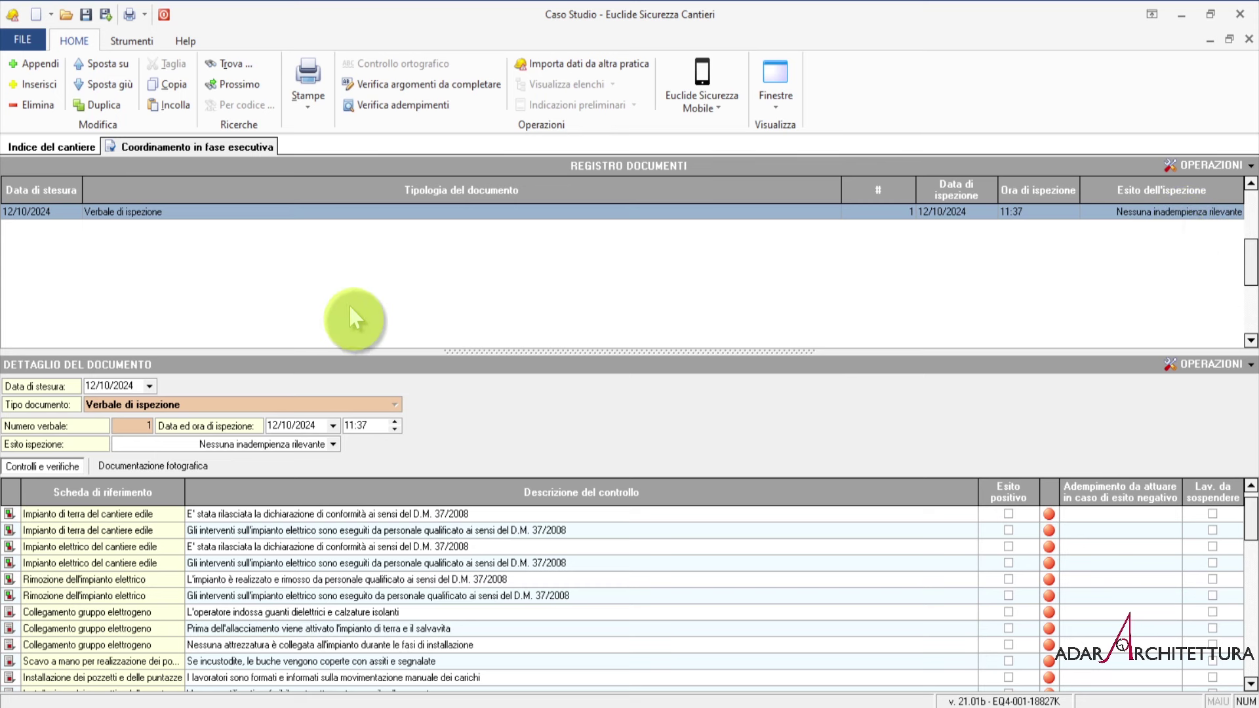
{"action": "left_click", "coordinate": [699, 95]}
{"action": "left_click", "coordinate": [709, 150]}
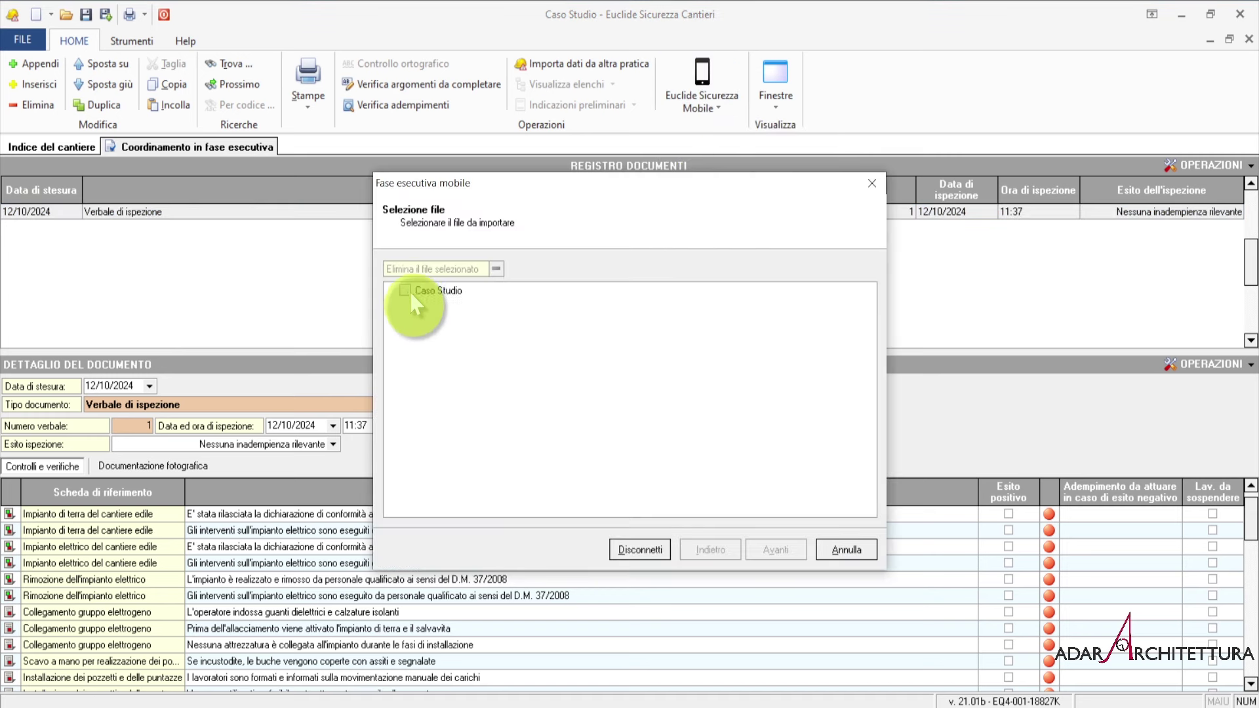
{"action": "left_click", "coordinate": [406, 291]}
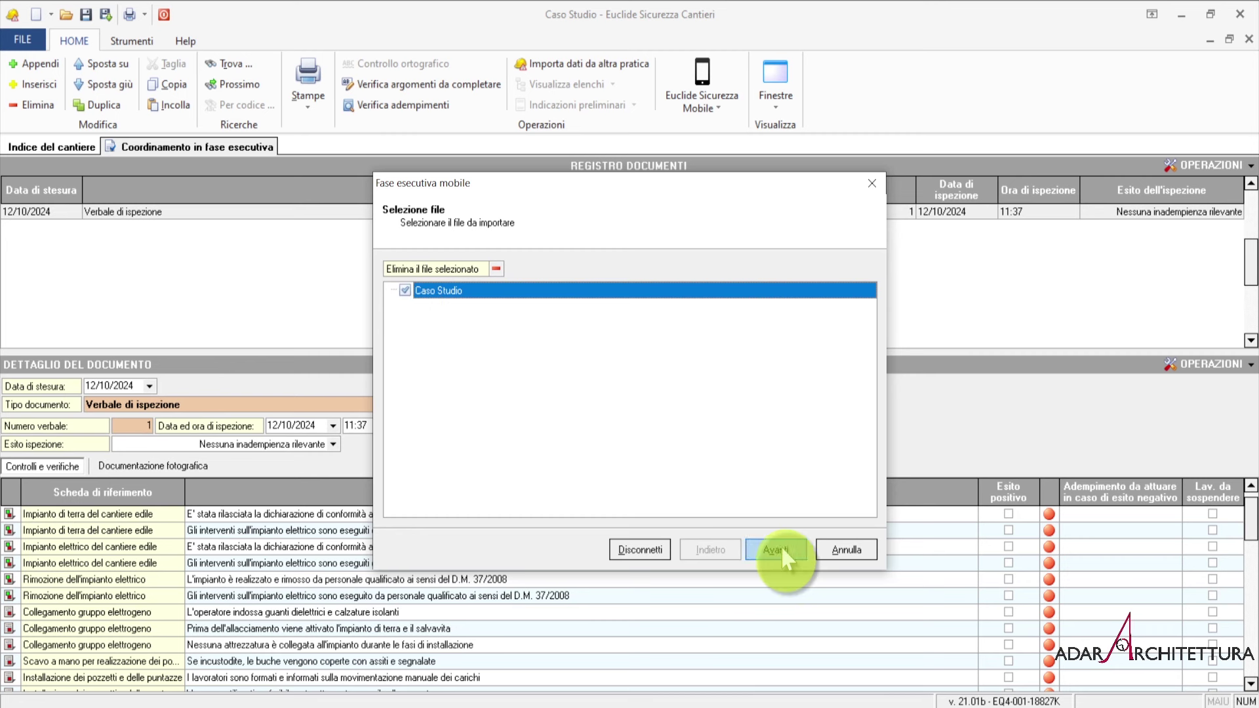
{"action": "left_click", "coordinate": [761, 550]}
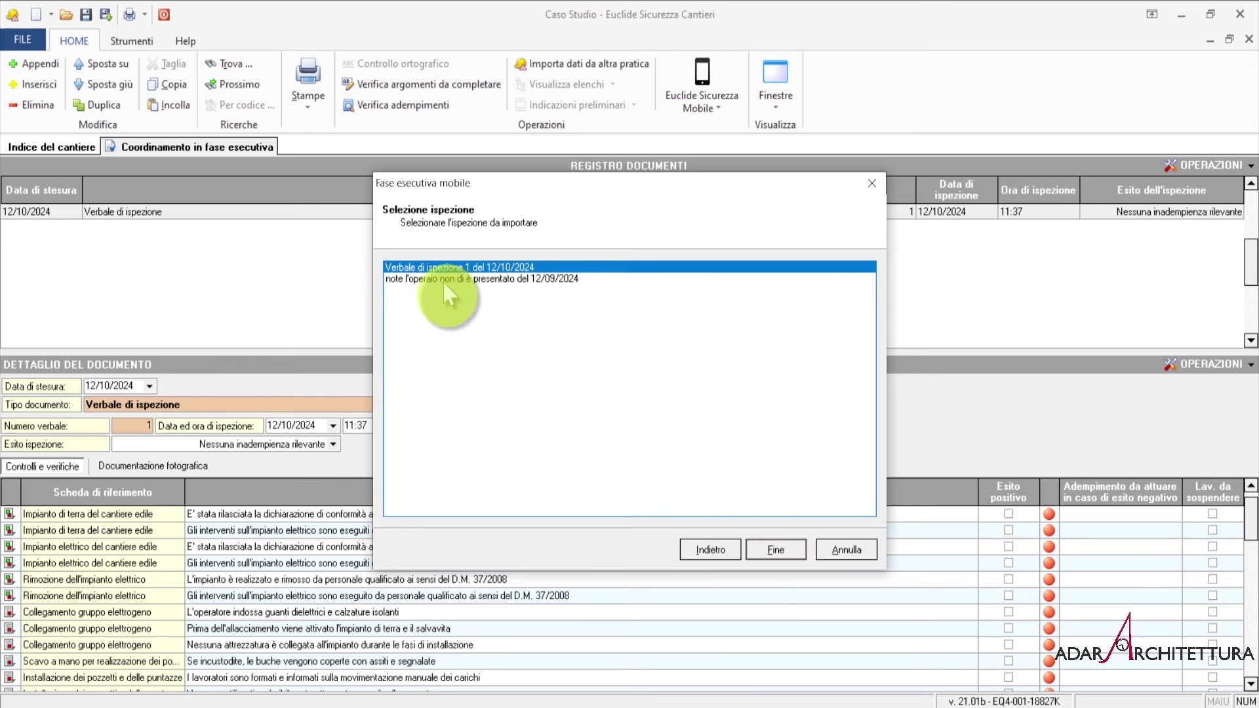
{"action": "left_click", "coordinate": [439, 278]}
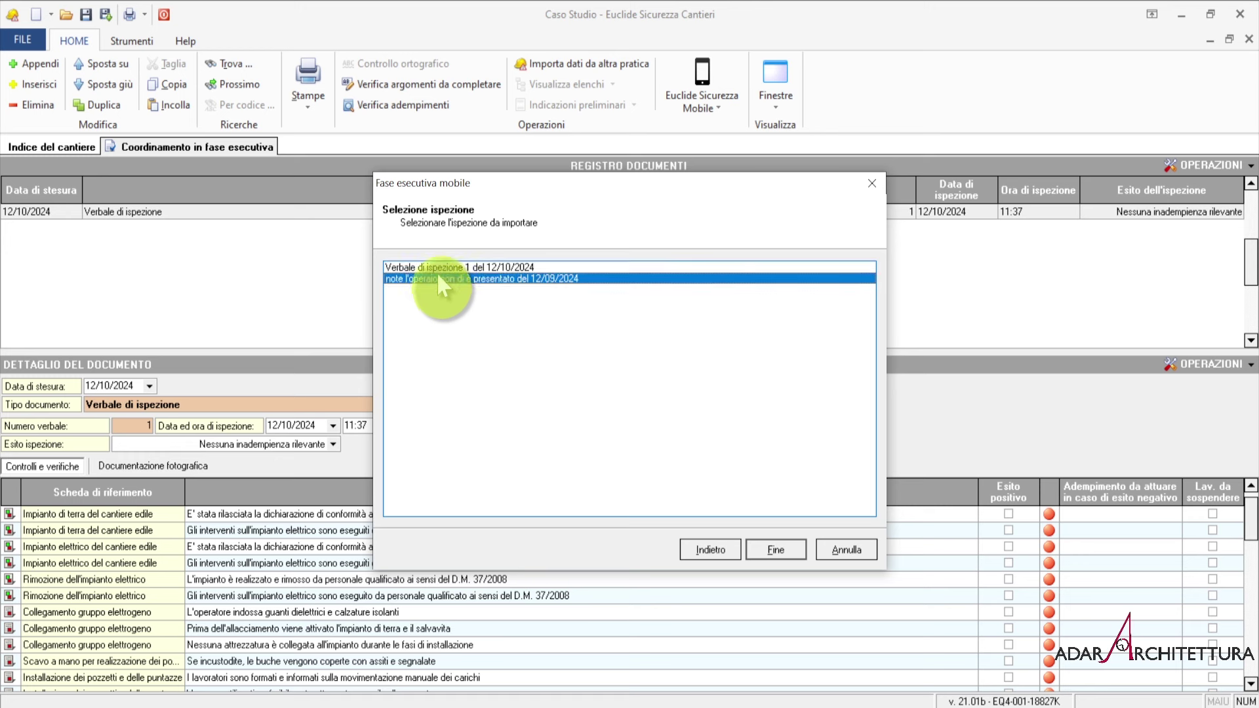
{"action": "left_click", "coordinate": [446, 268]}
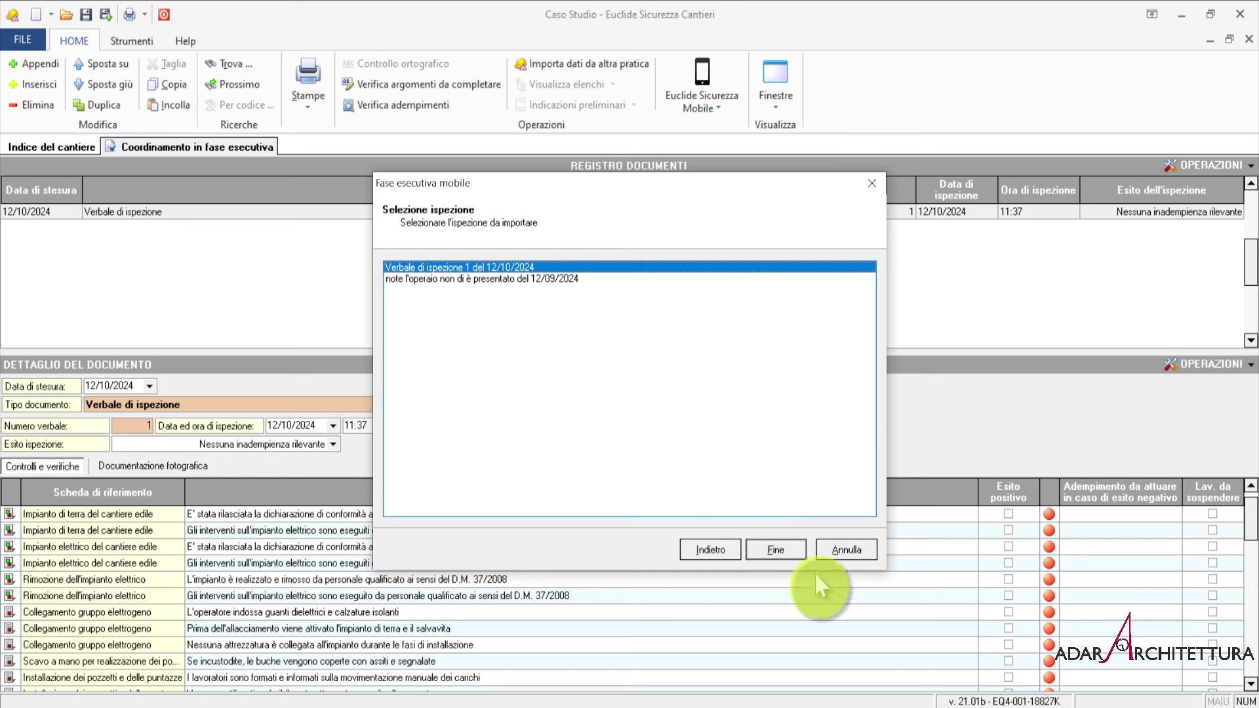
{"action": "left_click", "coordinate": [781, 551]}
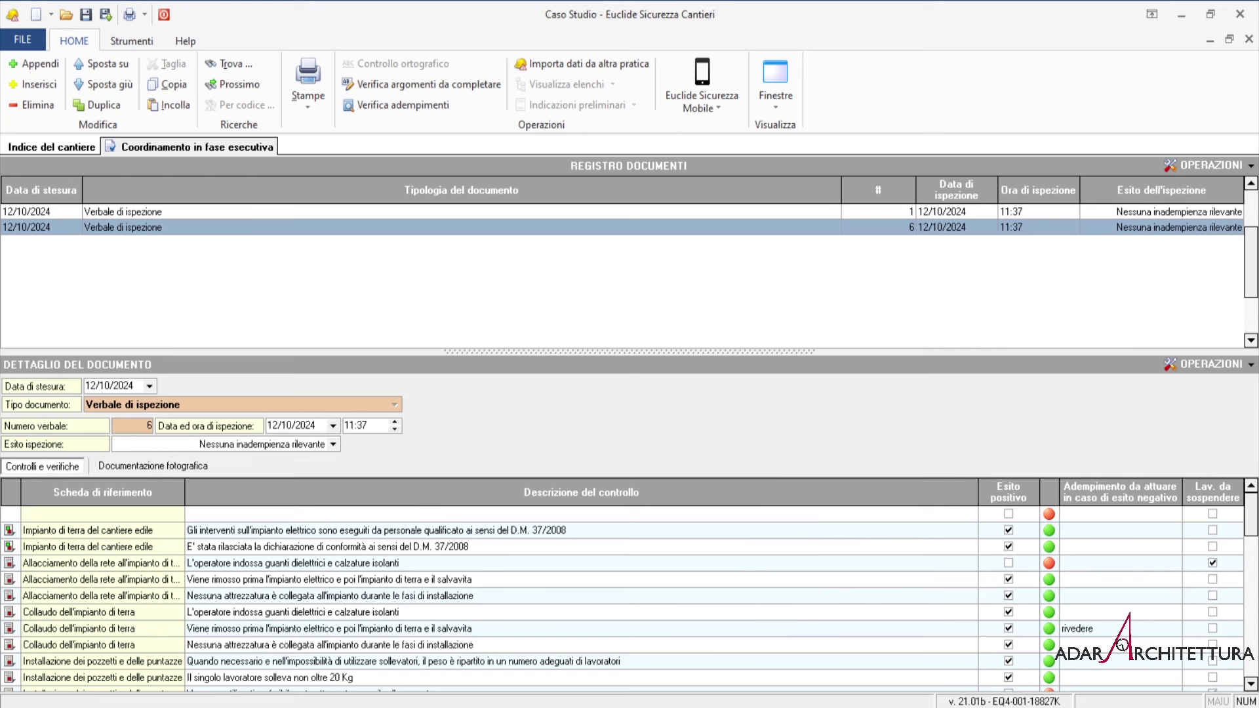
Step: Examine the outcomes, orders and suspensions of the checks in the imported inspection report
{"action": "left_click_drag", "start_coordinate": [1250, 513], "coordinate": [1251, 656]}
{"action": "left_click", "coordinate": [1063, 678]}
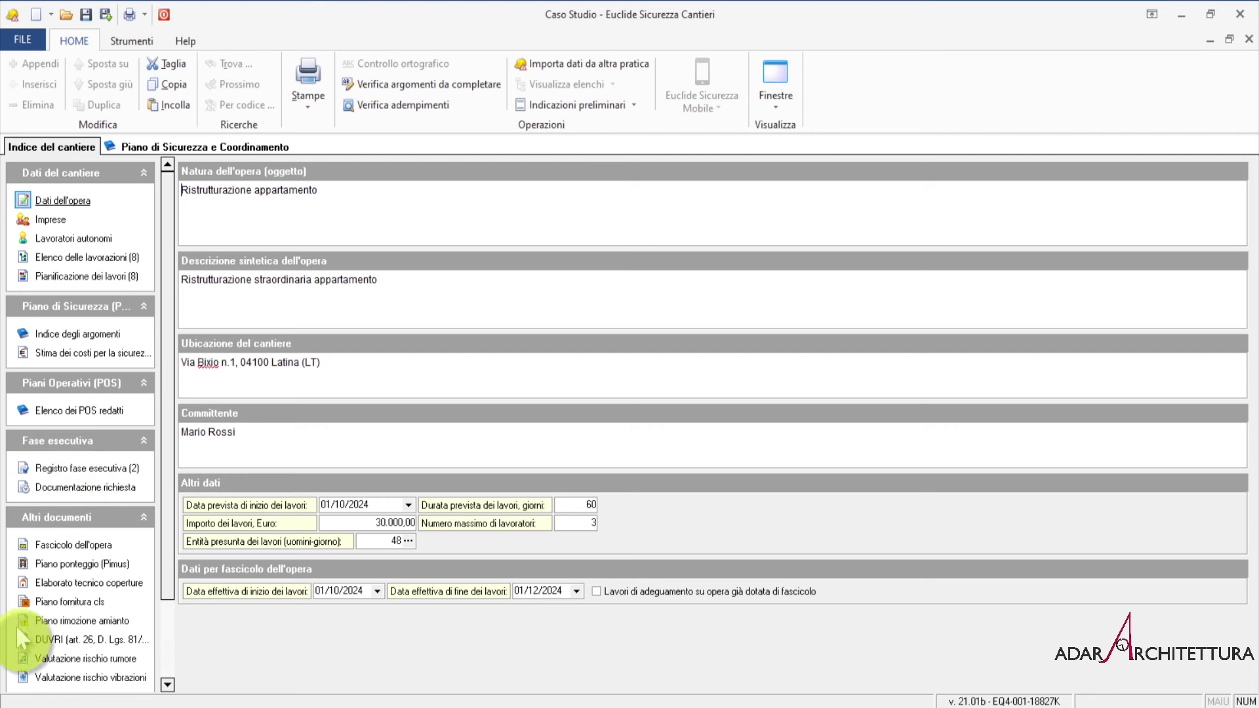
Step: Open the Opzioni di stampa e frontespizi page and output the Piano di Sicurezza e Coordinamento (PSC) as a PDF
{"action": "scroll", "coordinate": [165, 352], "scroll_direction": "down", "scroll_amount": 3}
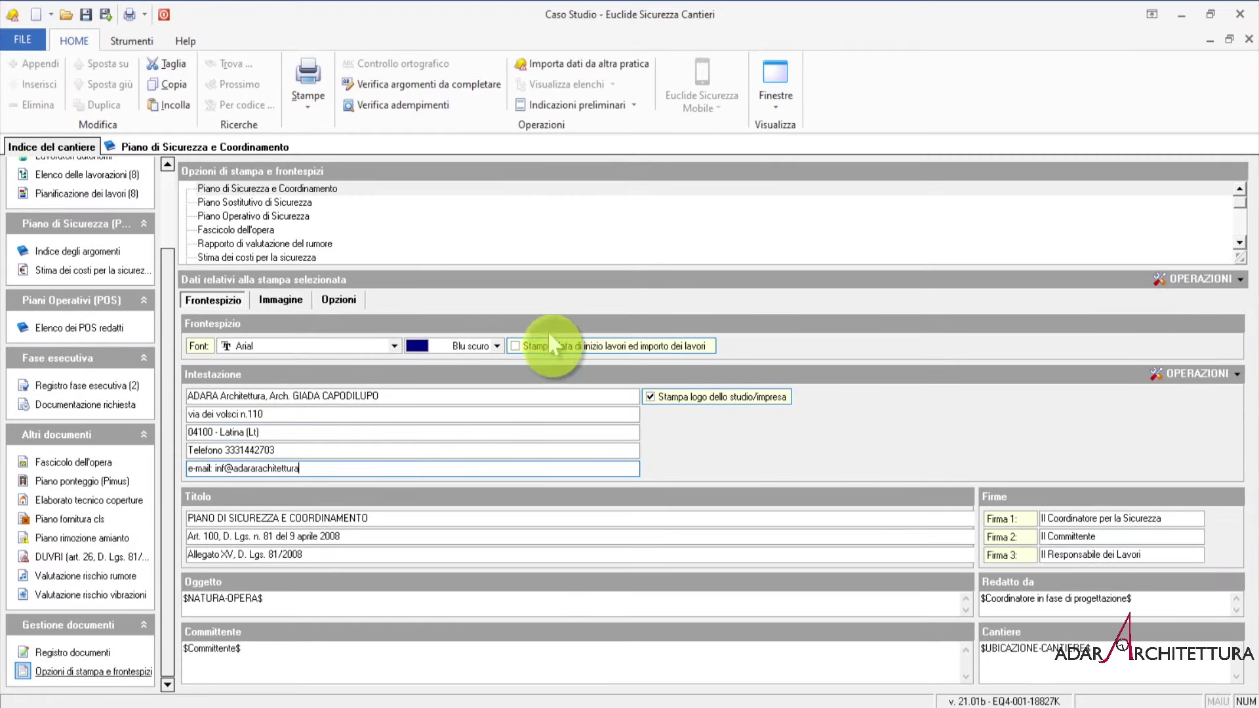
{"action": "left_click", "coordinate": [317, 105]}
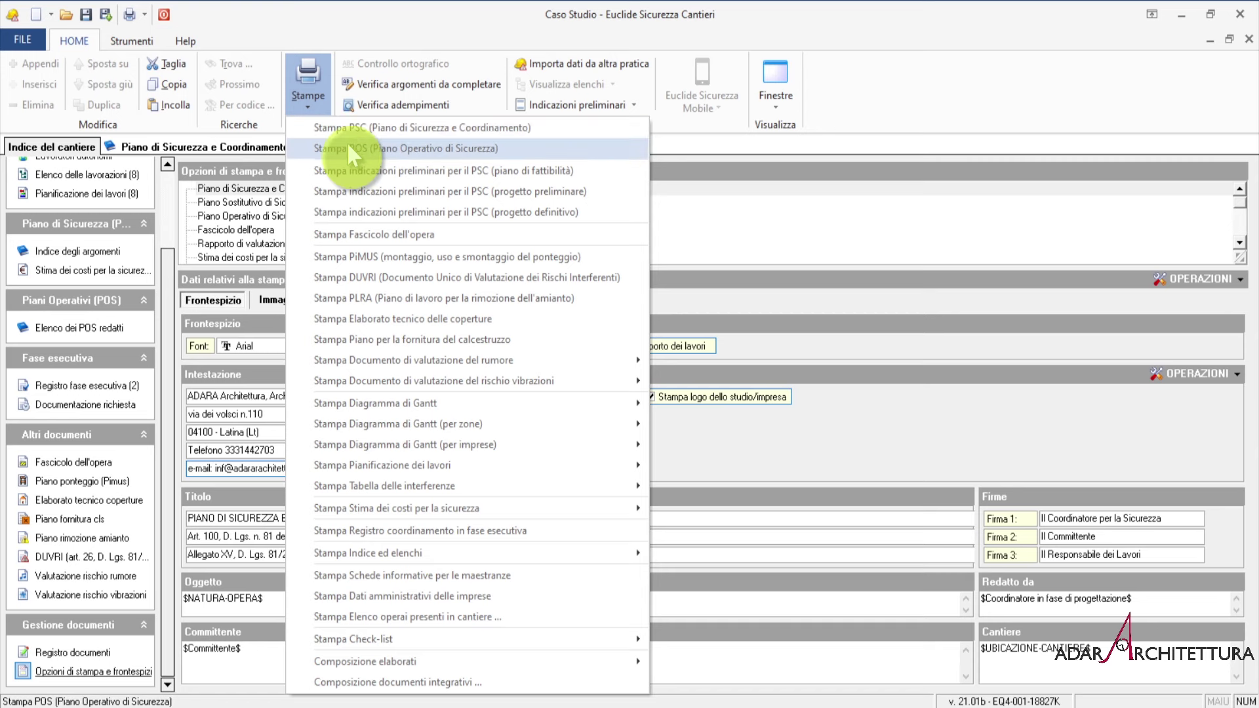
{"action": "mouse_move", "coordinate": [509, 407]}
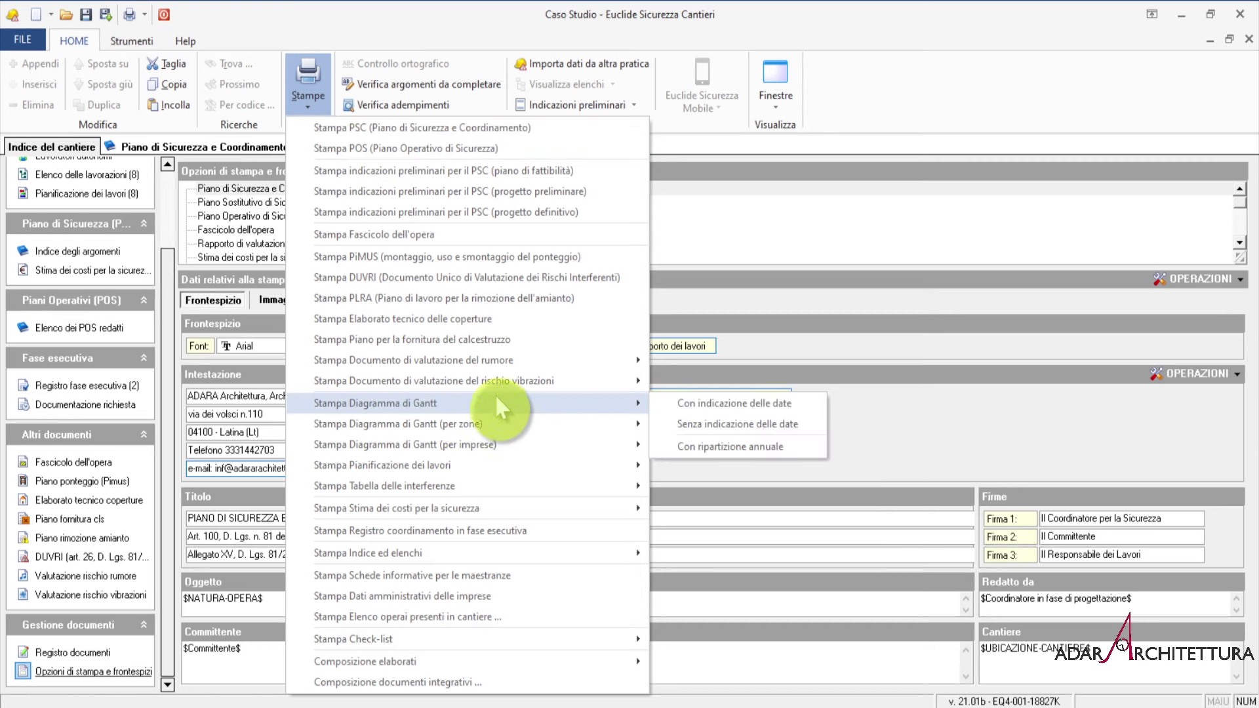
{"action": "mouse_move", "coordinate": [478, 482]}
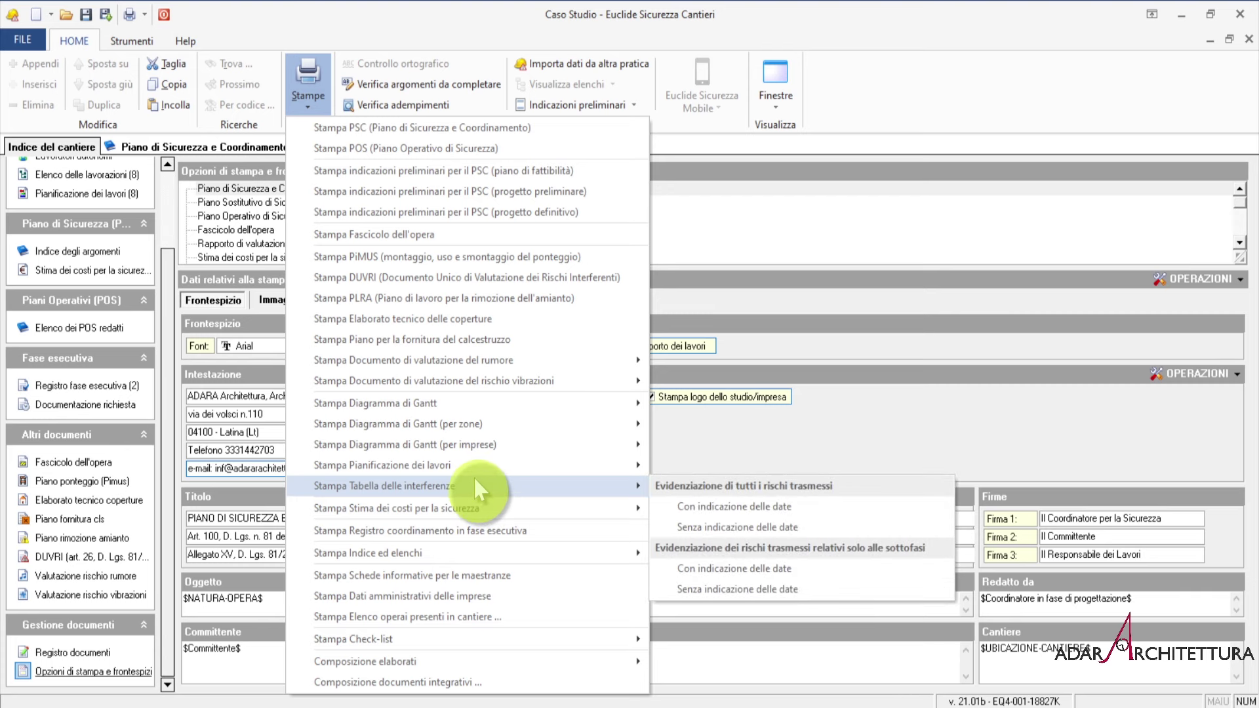
{"action": "mouse_move", "coordinate": [521, 505]}
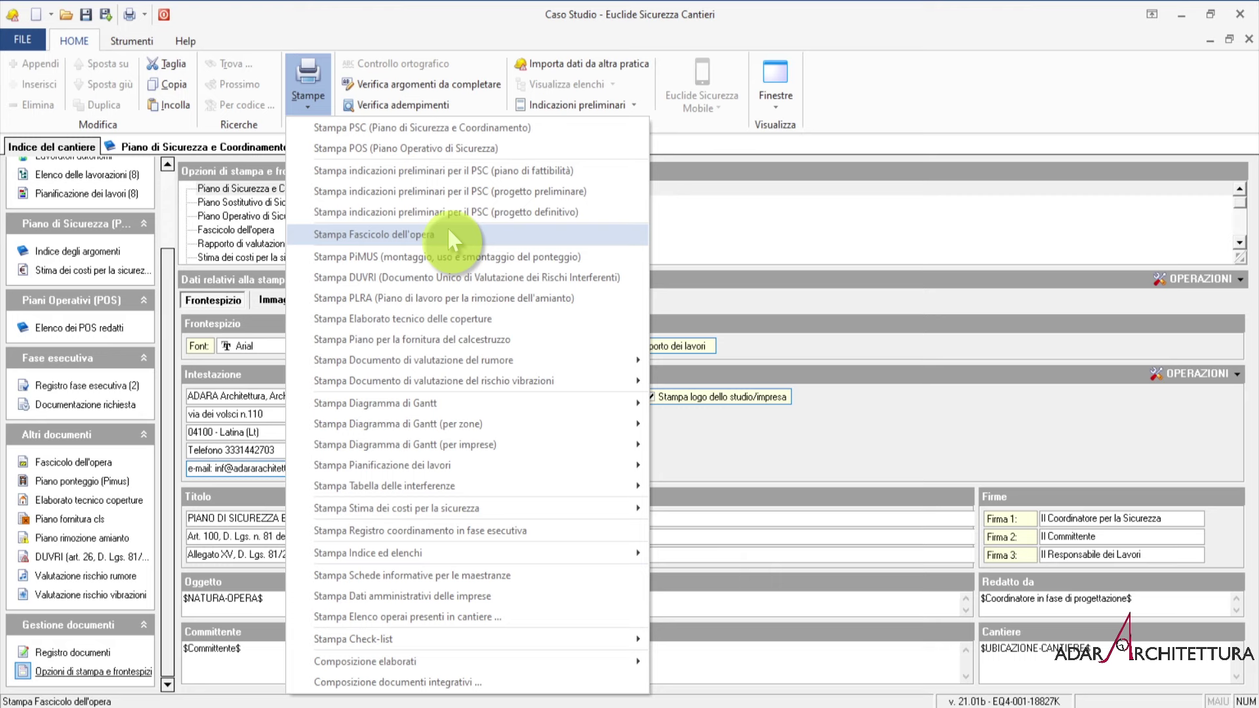
{"action": "left_click", "coordinate": [434, 130]}
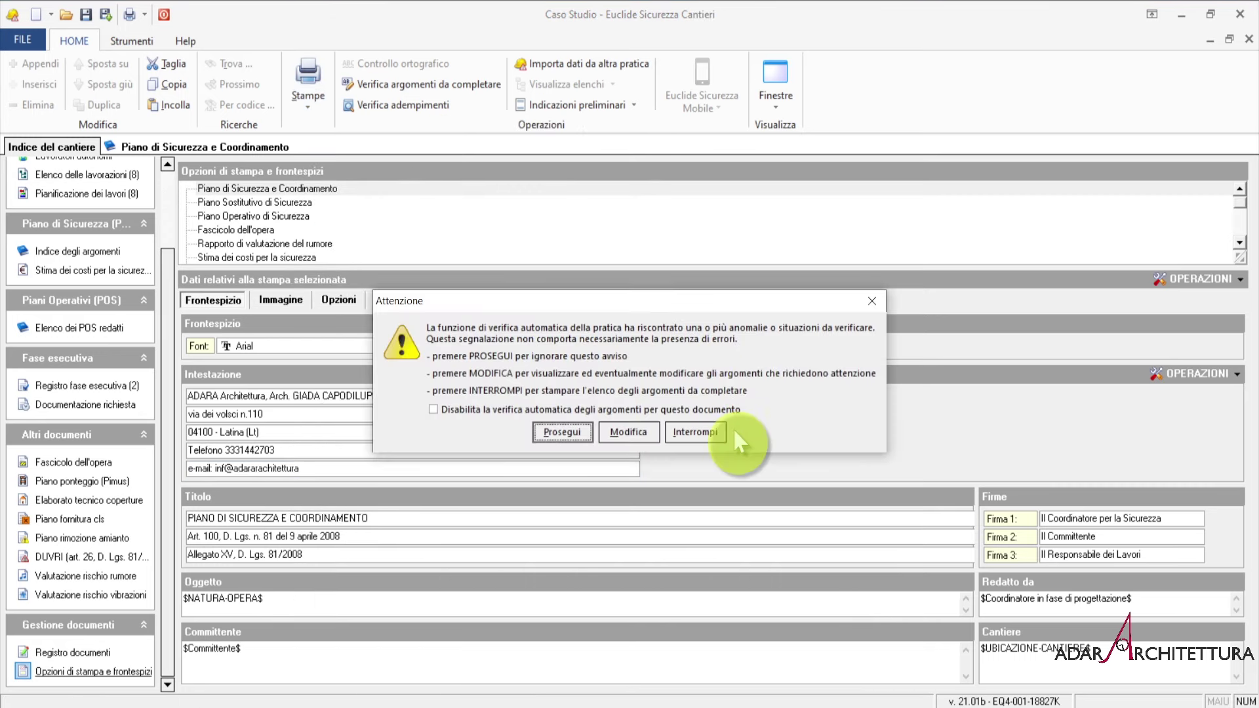
{"action": "left_click", "coordinate": [715, 432]}
{"action": "left_click", "coordinate": [452, 548]}
{"action": "left_click", "coordinate": [741, 586]}
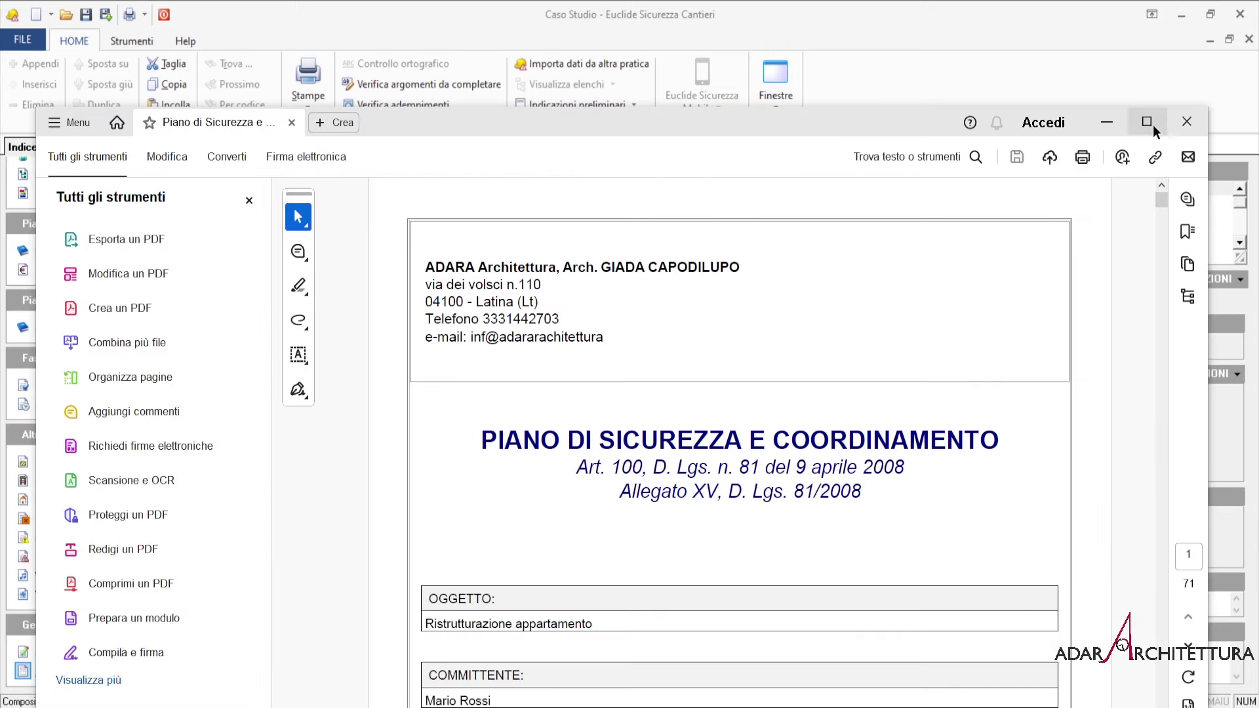
Step: Show the PDF in a maximised window without the tools pane, one whole page at a time
{"action": "left_click", "coordinate": [249, 201]}
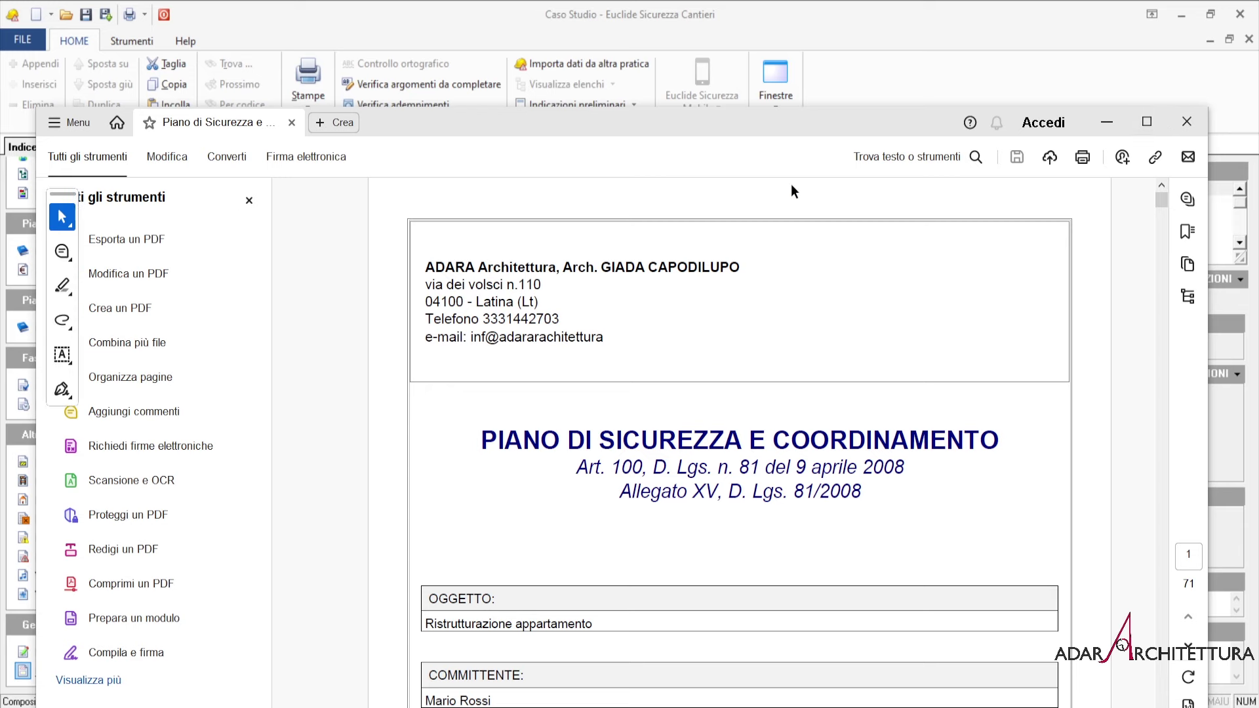
{"action": "left_click", "coordinate": [1142, 125]}
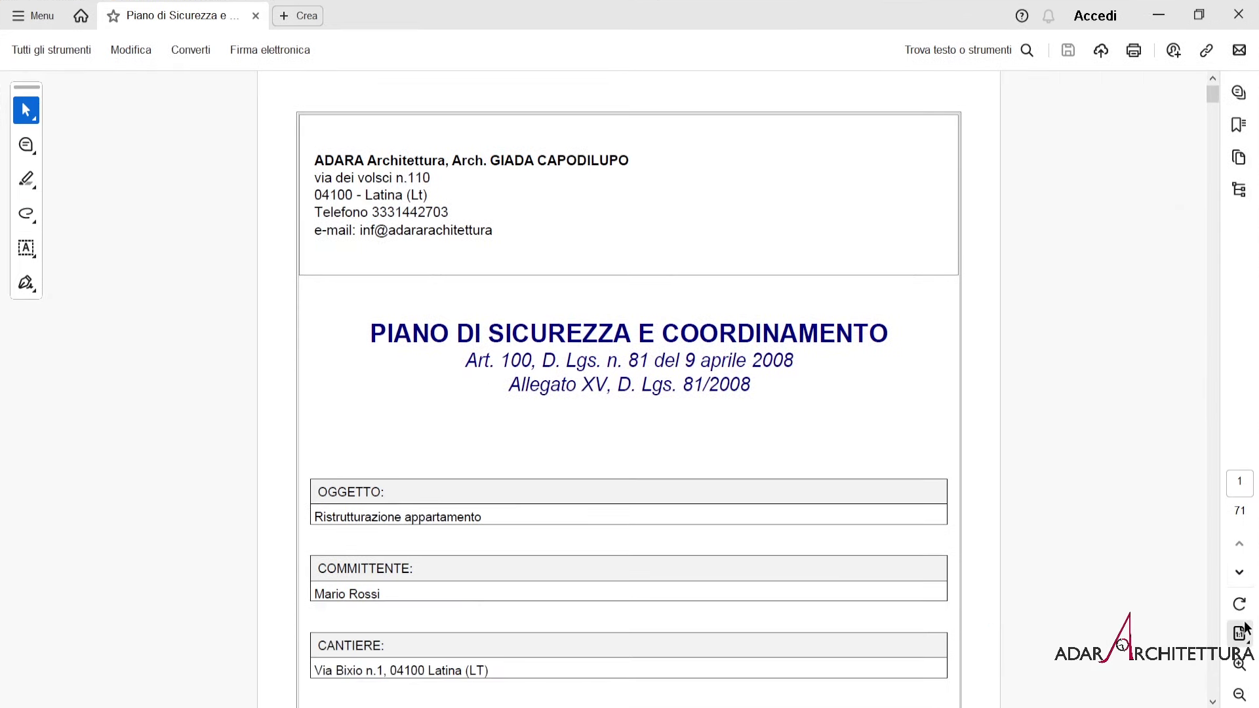
{"action": "left_click", "coordinate": [1240, 632]}
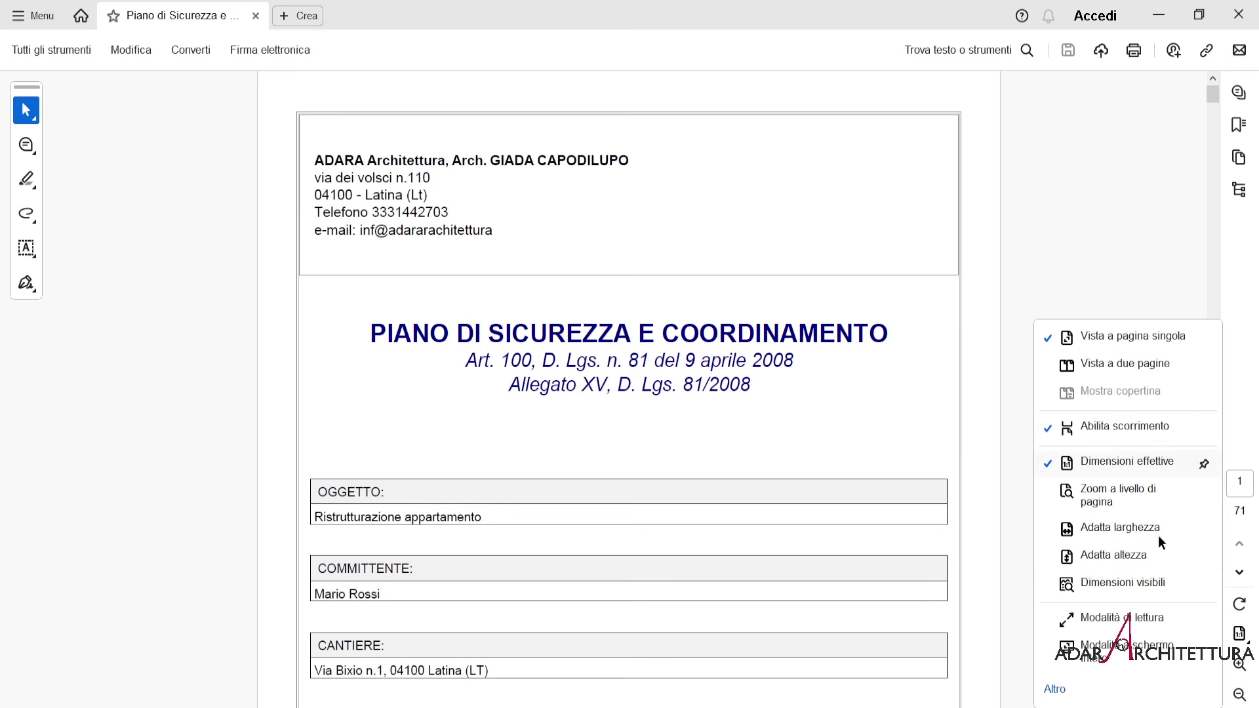
{"action": "left_click", "coordinate": [1240, 634]}
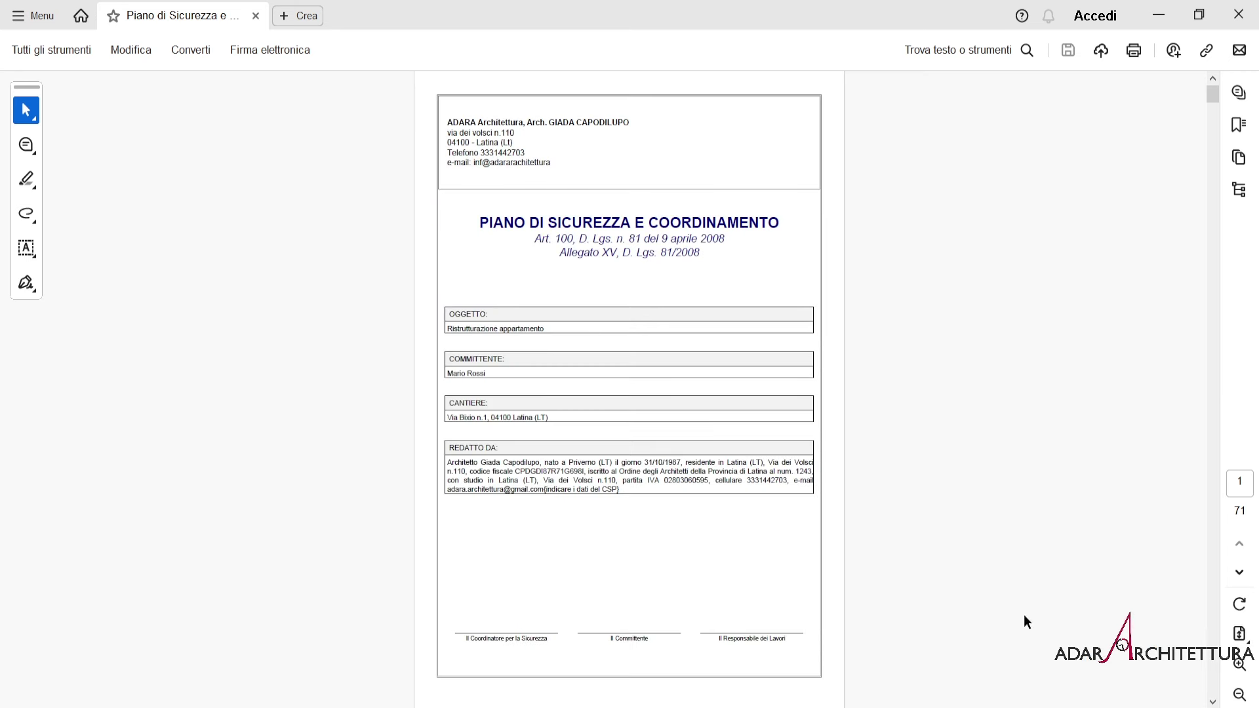
Step: Review the PSC's opening chapters, from Introduzione through Anagrafica di cantiere and Documentazione da tenere in cantiere to Organizzazione del cantiere
{"action": "left_click", "coordinate": [1244, 582]}
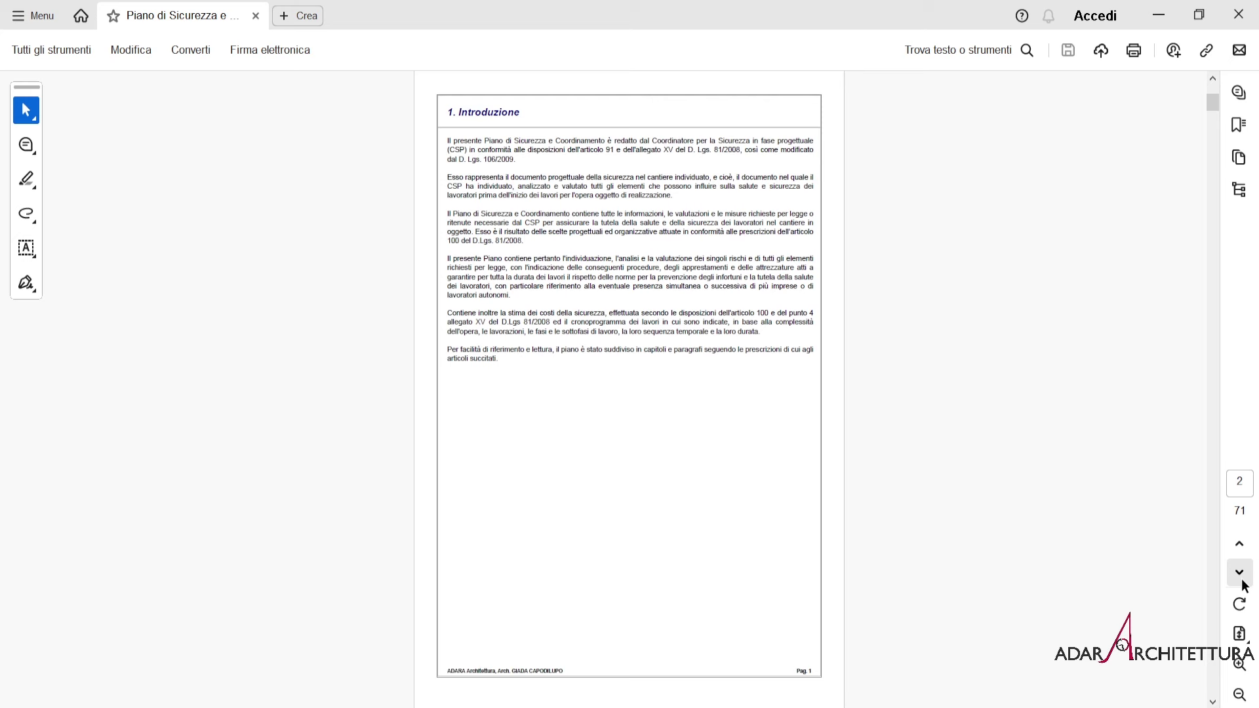
{"action": "left_click", "coordinate": [1240, 573]}
{"action": "left_click", "coordinate": [1239, 573]}
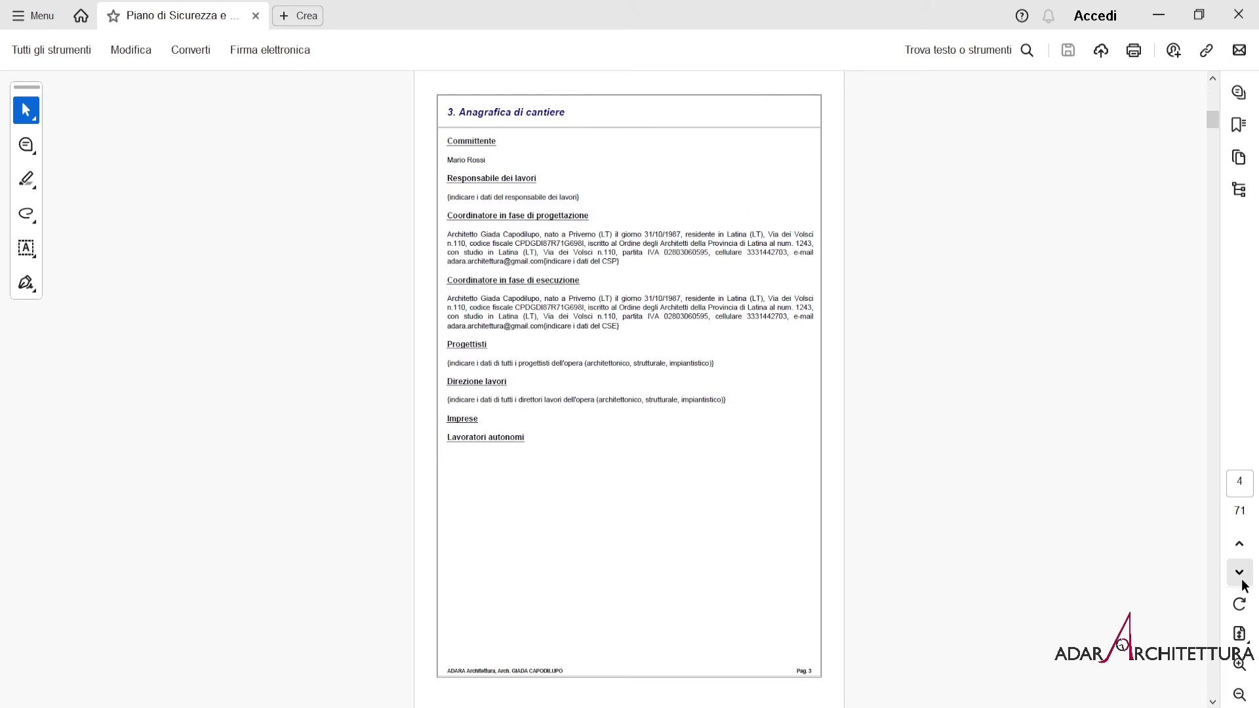
{"action": "left_click", "coordinate": [1244, 583]}
{"action": "left_click", "coordinate": [1245, 582]}
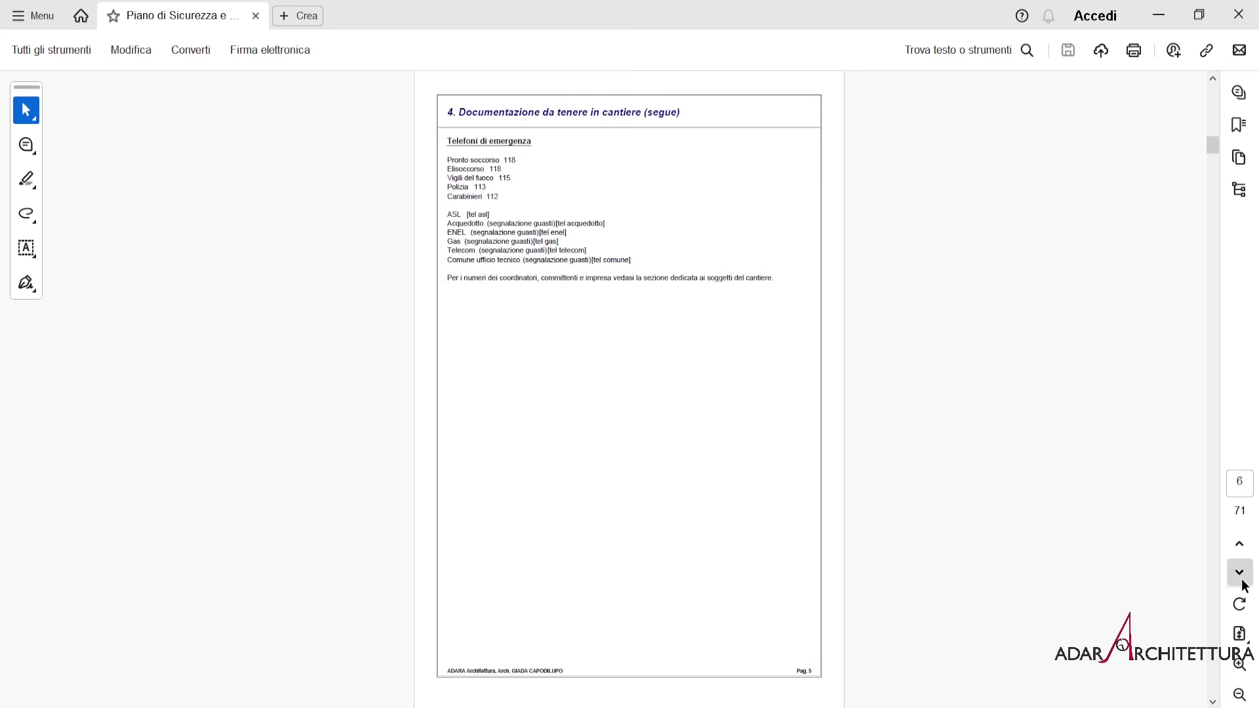
{"action": "left_click", "coordinate": [1244, 583]}
{"action": "left_click", "coordinate": [1244, 583]}
{"action": "left_click", "coordinate": [1243, 583]}
{"action": "left_click", "coordinate": [1243, 583]}
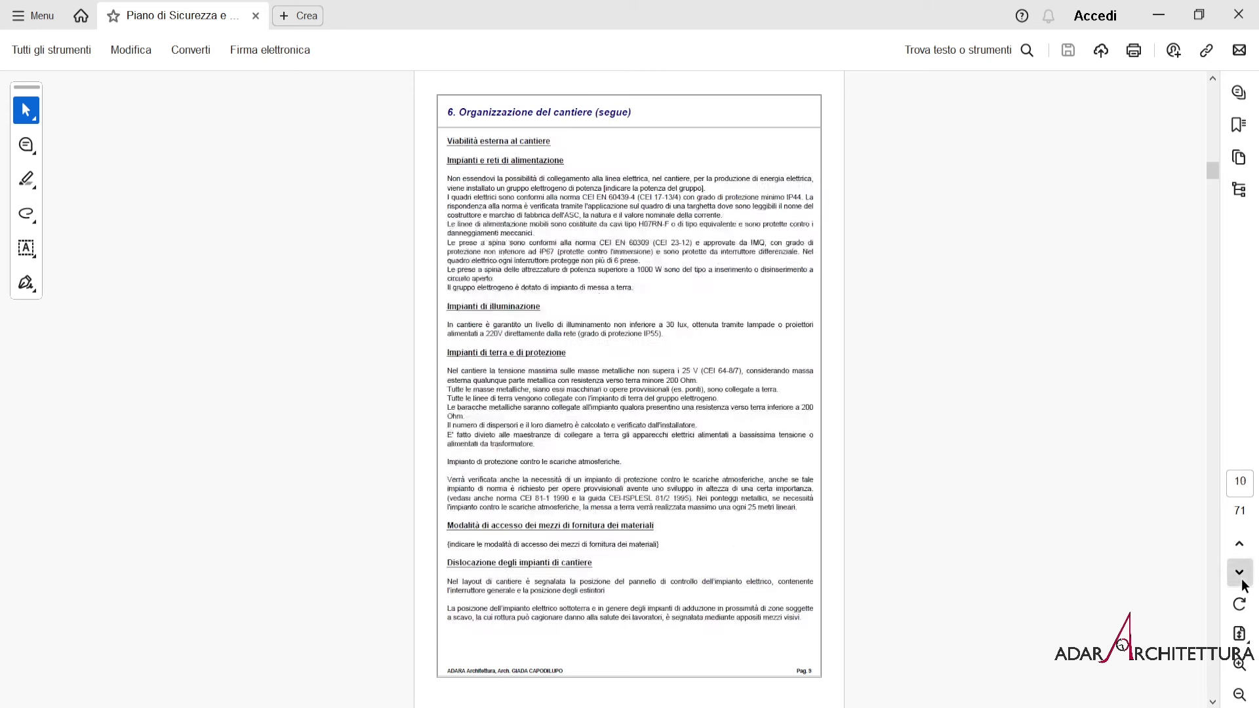
{"action": "left_click", "coordinate": [1244, 583]}
{"action": "left_click", "coordinate": [1244, 585]}
Step: Examine chapter 7, Informazioni di carattere generale, with its general protection measures against site risks
{"action": "left_click", "coordinate": [1245, 585]}
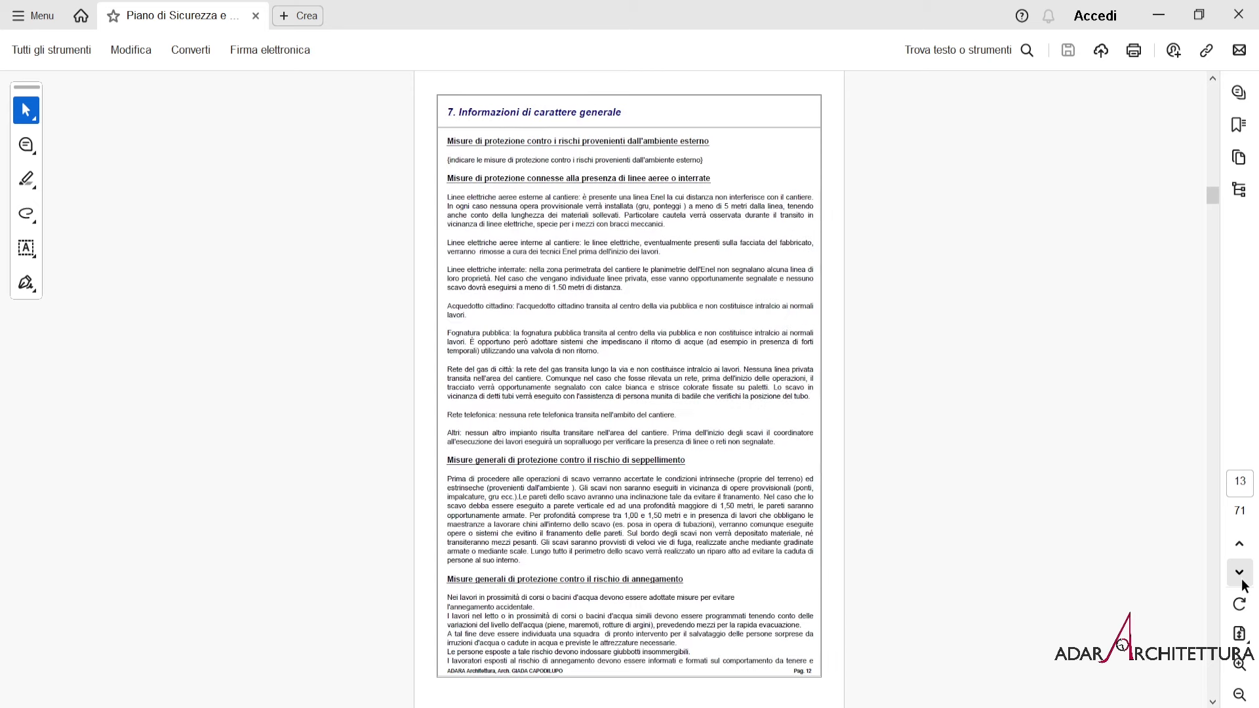
{"action": "left_click", "coordinate": [1244, 585]}
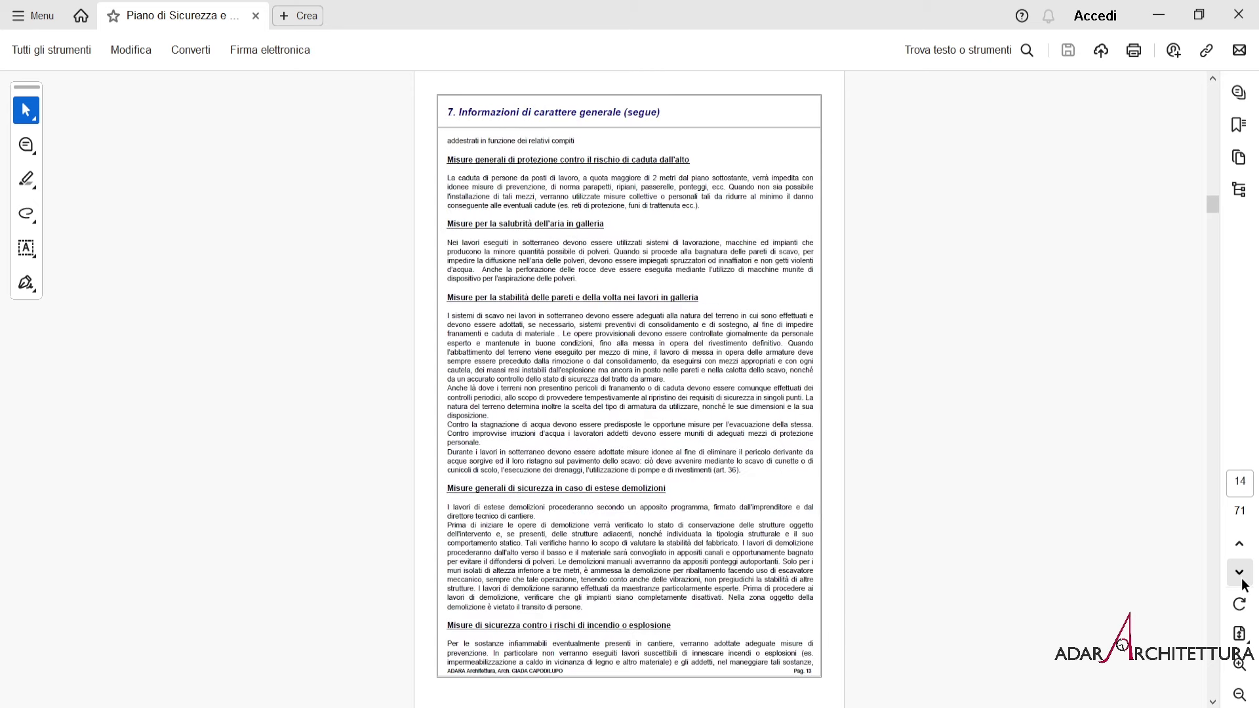
{"action": "left_click", "coordinate": [1244, 584]}
{"action": "left_click", "coordinate": [1244, 584]}
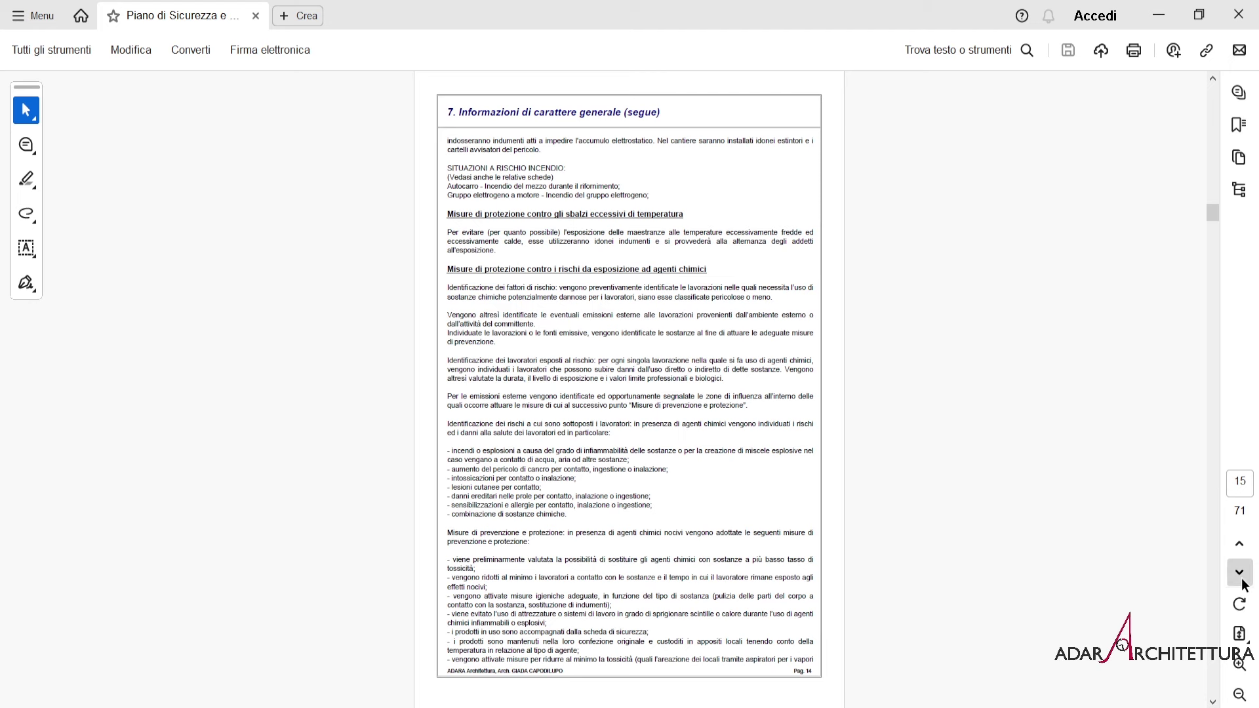
{"action": "left_click", "coordinate": [1244, 585]}
{"action": "left_click", "coordinate": [1244, 585]}
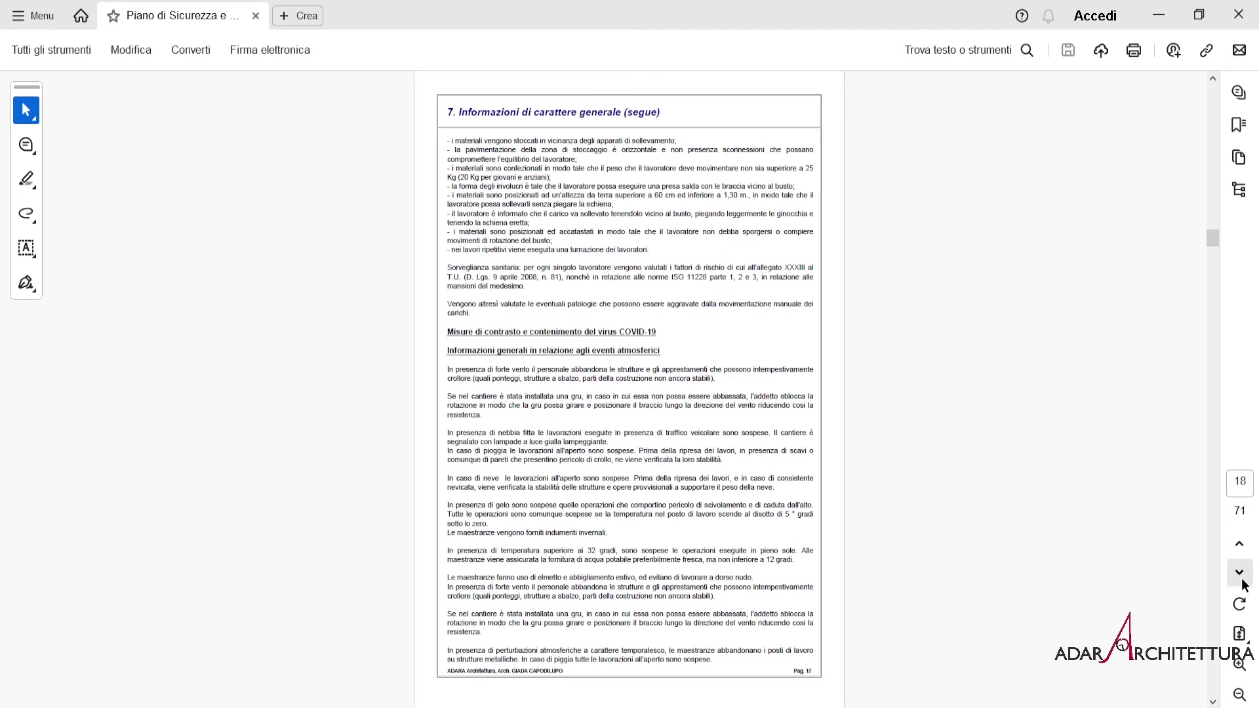
{"action": "left_click", "coordinate": [1244, 585]}
{"action": "left_click", "coordinate": [1244, 584]}
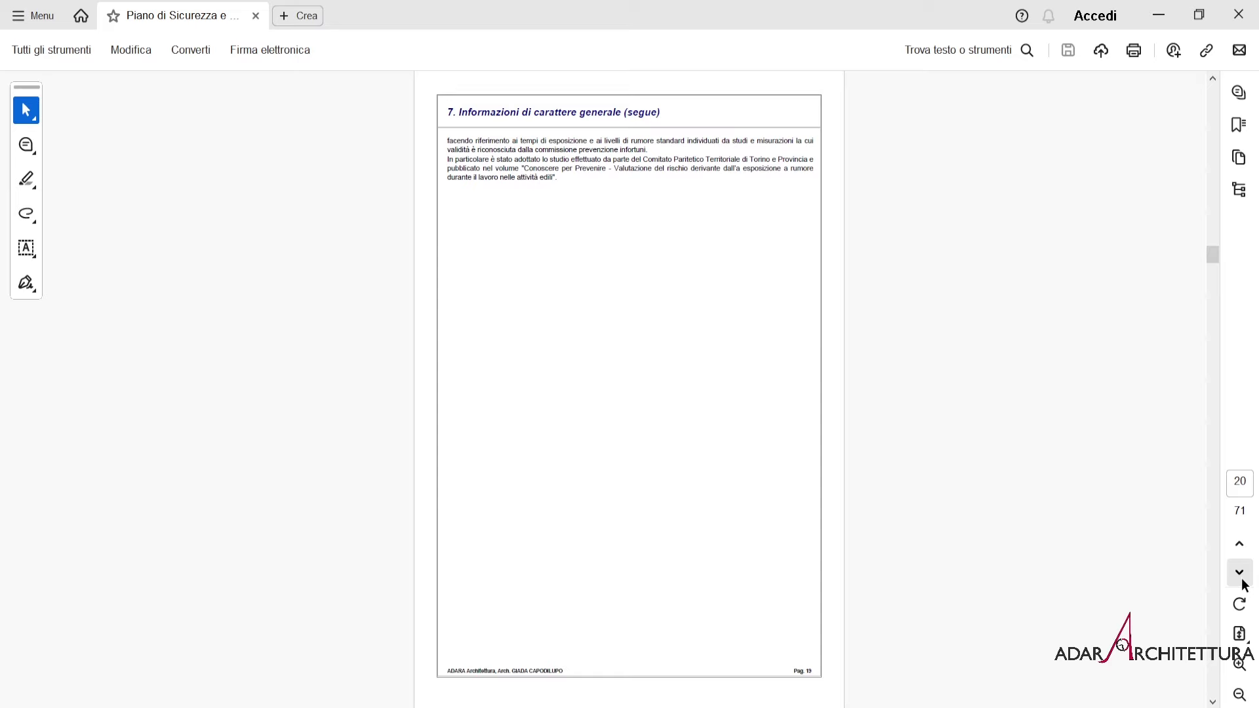
Step: Go through chapter 8's work-phase sheets and risk analyses up to the end of the Elenco delle attrezzature on page 40
{"action": "left_click", "coordinate": [1244, 584]}
{"action": "left_click", "coordinate": [1244, 584]}
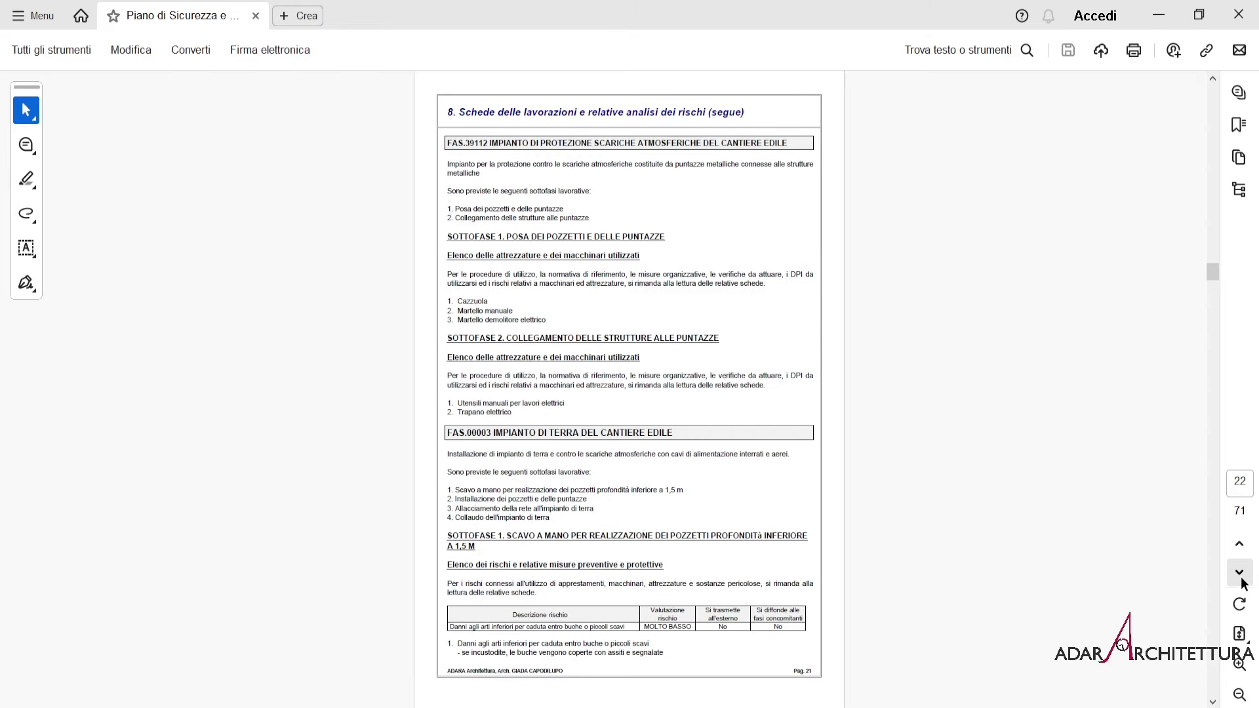
{"action": "left_click", "coordinate": [1244, 585]}
{"action": "left_click", "coordinate": [1244, 585]}
{"action": "left_click", "coordinate": [1244, 584]}
{"action": "left_click", "coordinate": [1244, 582]}
{"action": "left_click", "coordinate": [1245, 581]}
{"action": "left_click", "coordinate": [1244, 582]}
{"action": "left_click", "coordinate": [1244, 581]}
{"action": "left_click", "coordinate": [1244, 581]}
{"action": "left_click", "coordinate": [1244, 581]}
{"action": "left_click", "coordinate": [1244, 581]}
{"action": "left_click", "coordinate": [1245, 581]}
{"action": "left_click", "coordinate": [1244, 582]}
{"action": "left_click", "coordinate": [1245, 581]}
{"action": "left_click", "coordinate": [1245, 581]}
{"action": "left_click", "coordinate": [1245, 581]}
{"action": "left_click", "coordinate": [1244, 581]}
{"action": "left_click", "coordinate": [1245, 576]}
{"action": "left_click", "coordinate": [1245, 576]}
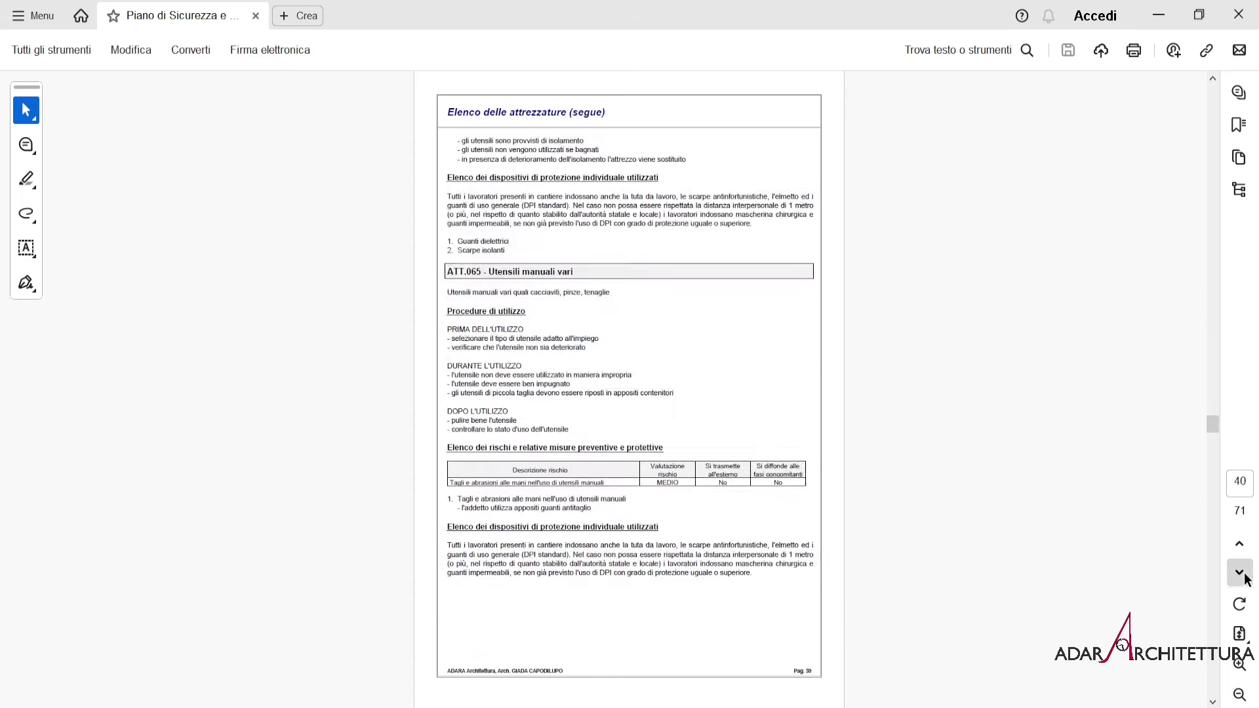
Step: Review the machinery, substances and DPI sheets up to the Elenco dei rischi on page 51
{"action": "left_click", "coordinate": [1245, 576]}
{"action": "left_click", "coordinate": [1248, 577]}
{"action": "left_click", "coordinate": [1248, 576]}
{"action": "left_click", "coordinate": [1248, 577]}
{"action": "left_click", "coordinate": [1249, 578]}
{"action": "left_click", "coordinate": [1249, 578]}
{"action": "left_click", "coordinate": [1250, 582]}
{"action": "left_click", "coordinate": [1250, 582]}
{"action": "left_click", "coordinate": [1249, 582]}
{"action": "left_click", "coordinate": [1250, 582]}
{"action": "left_click", "coordinate": [1250, 582]}
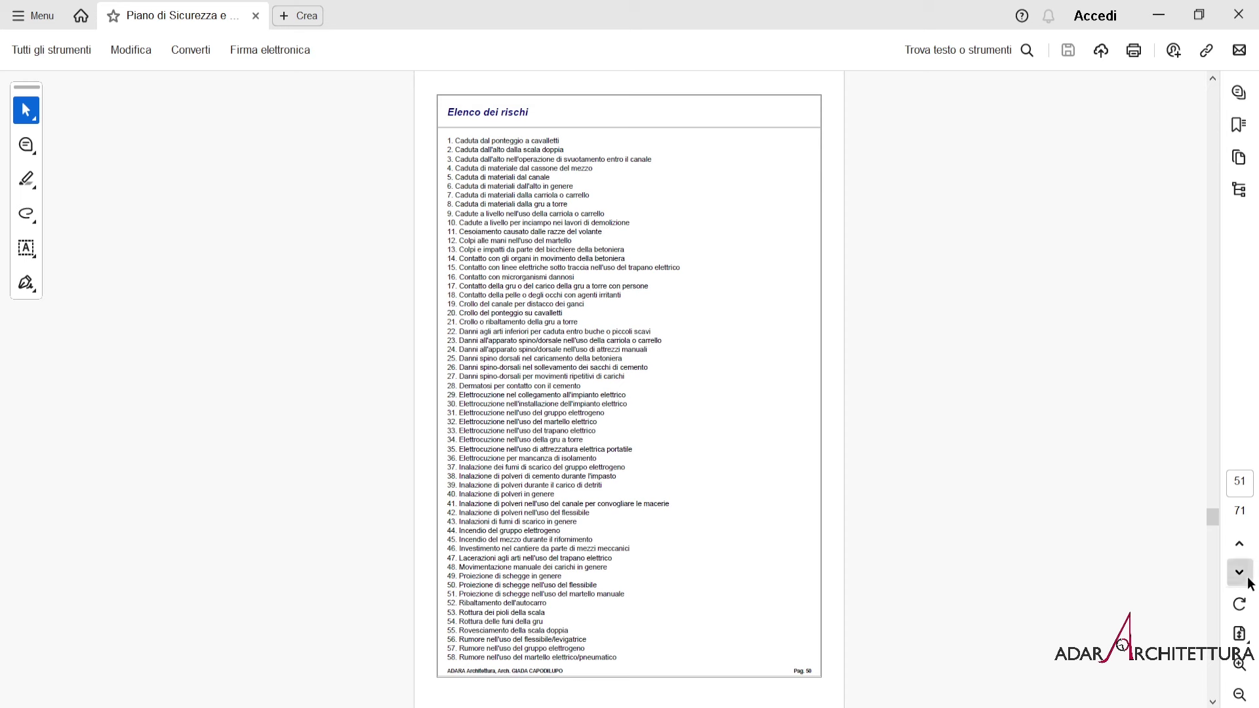
Step: Look through the rest of the risk list and the chapters on coordination, collective protection, safety signage and emergency services
{"action": "left_click", "coordinate": [1249, 582]}
{"action": "left_click", "coordinate": [1249, 582]}
{"action": "left_click", "coordinate": [1249, 582]}
{"action": "left_click", "coordinate": [1250, 581]}
{"action": "left_click", "coordinate": [1250, 582]}
{"action": "left_click", "coordinate": [1250, 582]}
{"action": "left_click", "coordinate": [1249, 582]}
{"action": "left_click", "coordinate": [1250, 581]}
{"action": "left_click", "coordinate": [1250, 582]}
{"action": "left_click", "coordinate": [1249, 582]}
{"action": "left_click", "coordinate": [1249, 582]}
{"action": "left_click", "coordinate": [1249, 581]}
{"action": "left_click", "coordinate": [1249, 582]}
Step: Examine the Pianificazione dei lavori chart, the Interferenze tra le lavorazioni table and the Durata delle lavorazioni calculation
{"action": "left_click", "coordinate": [1250, 582]}
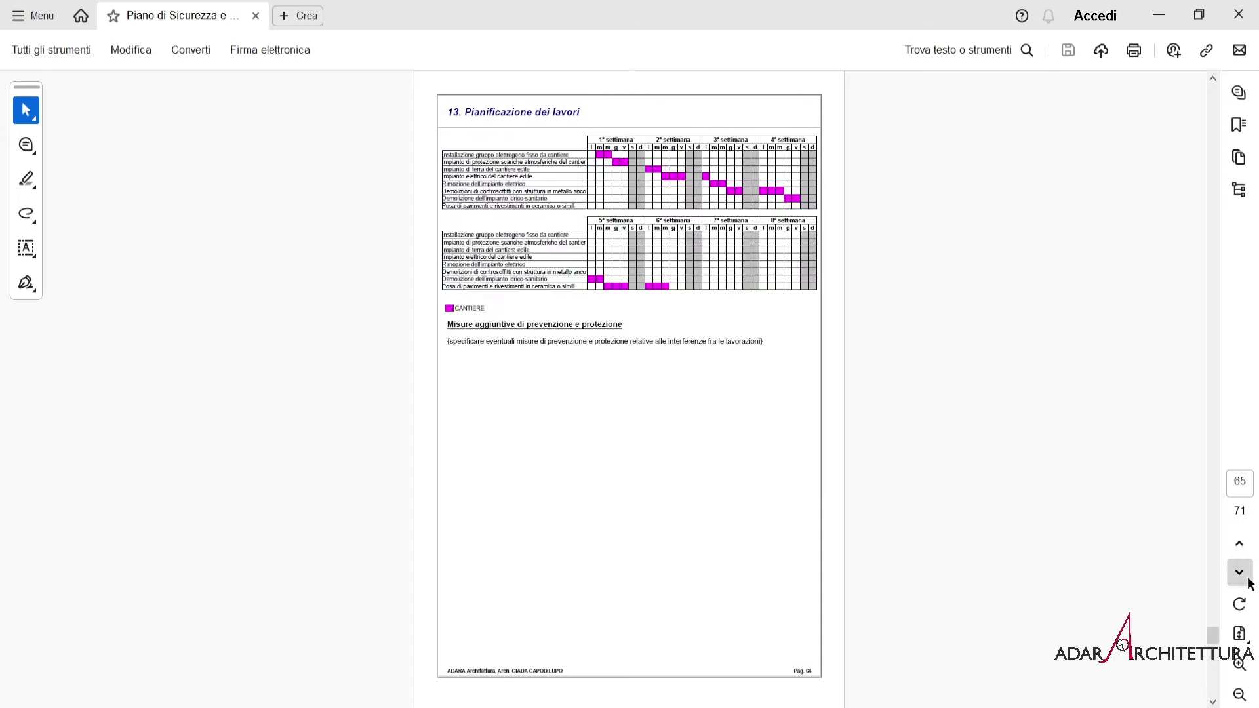
{"action": "left_click", "coordinate": [1249, 581]}
{"action": "left_click", "coordinate": [1249, 582]}
{"action": "left_click", "coordinate": [1246, 557]}
{"action": "left_click", "coordinate": [1246, 556]}
{"action": "left_click", "coordinate": [1237, 570]}
{"action": "left_click", "coordinate": [1237, 569]}
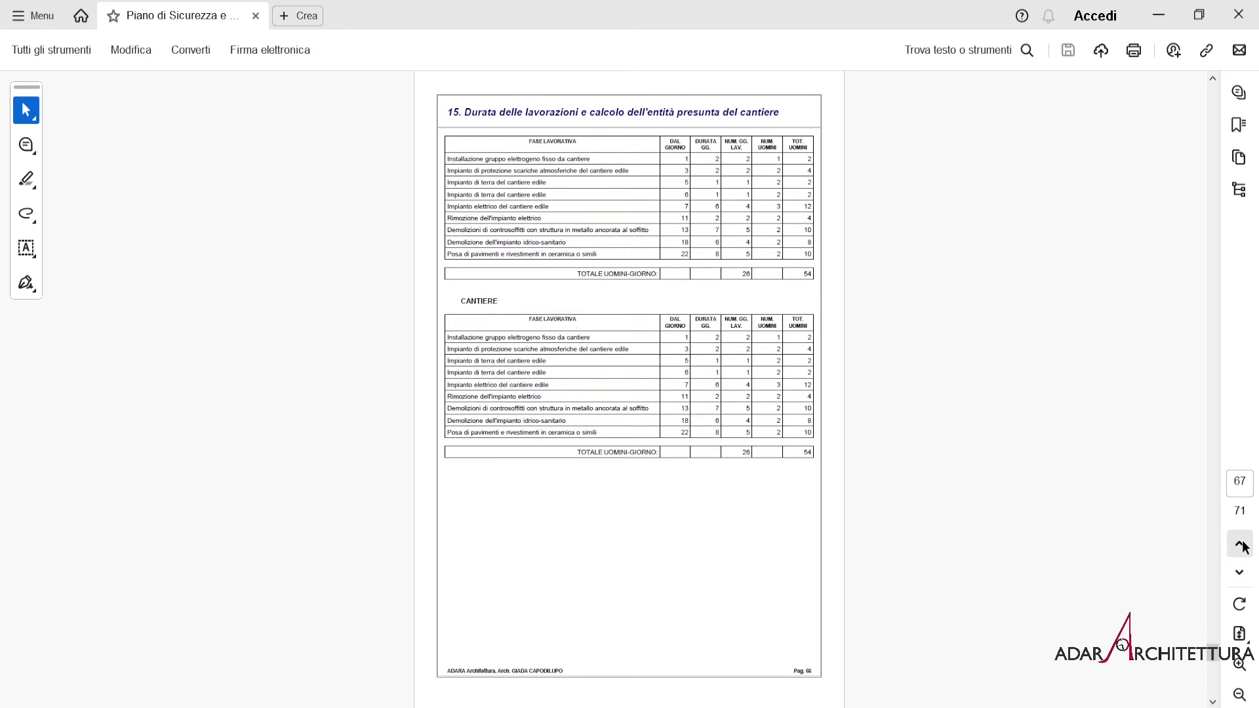
{"action": "left_click", "coordinate": [1242, 545]}
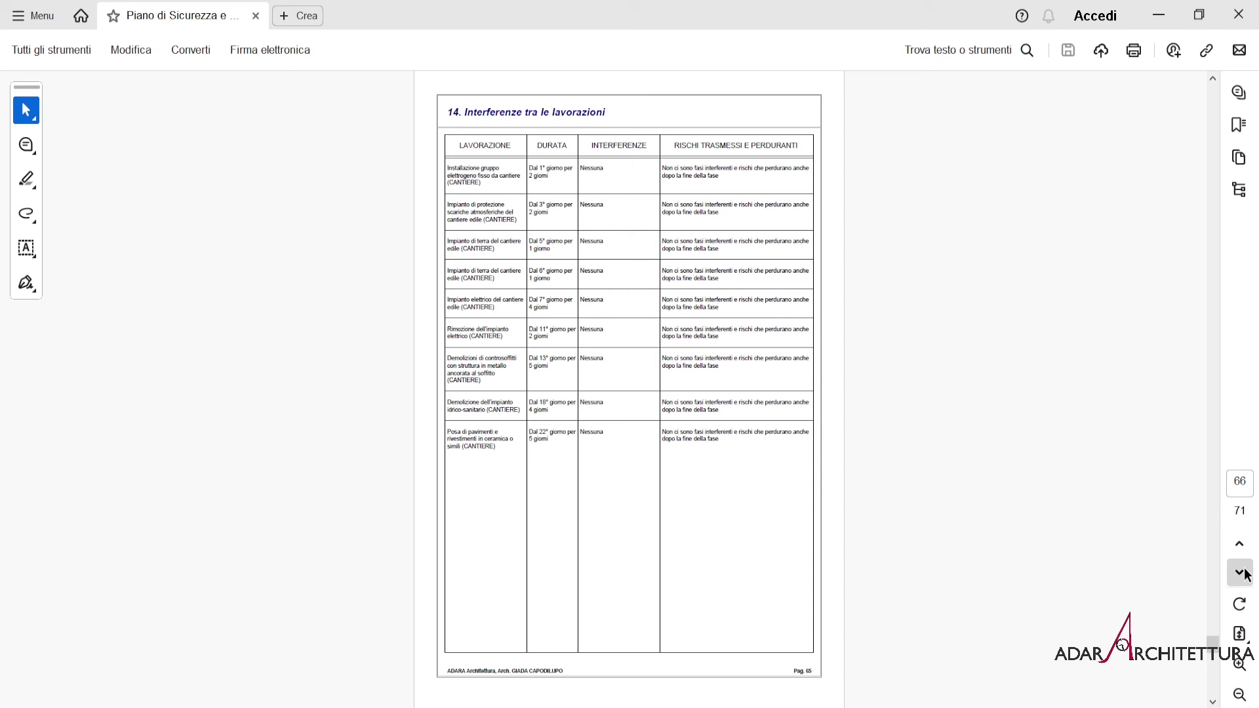
{"action": "left_click", "coordinate": [1245, 574]}
Step: Check the Stima dei costi per la sicurezza and the closing pages up to the Indice degli argomenti
{"action": "left_click", "coordinate": [1245, 573]}
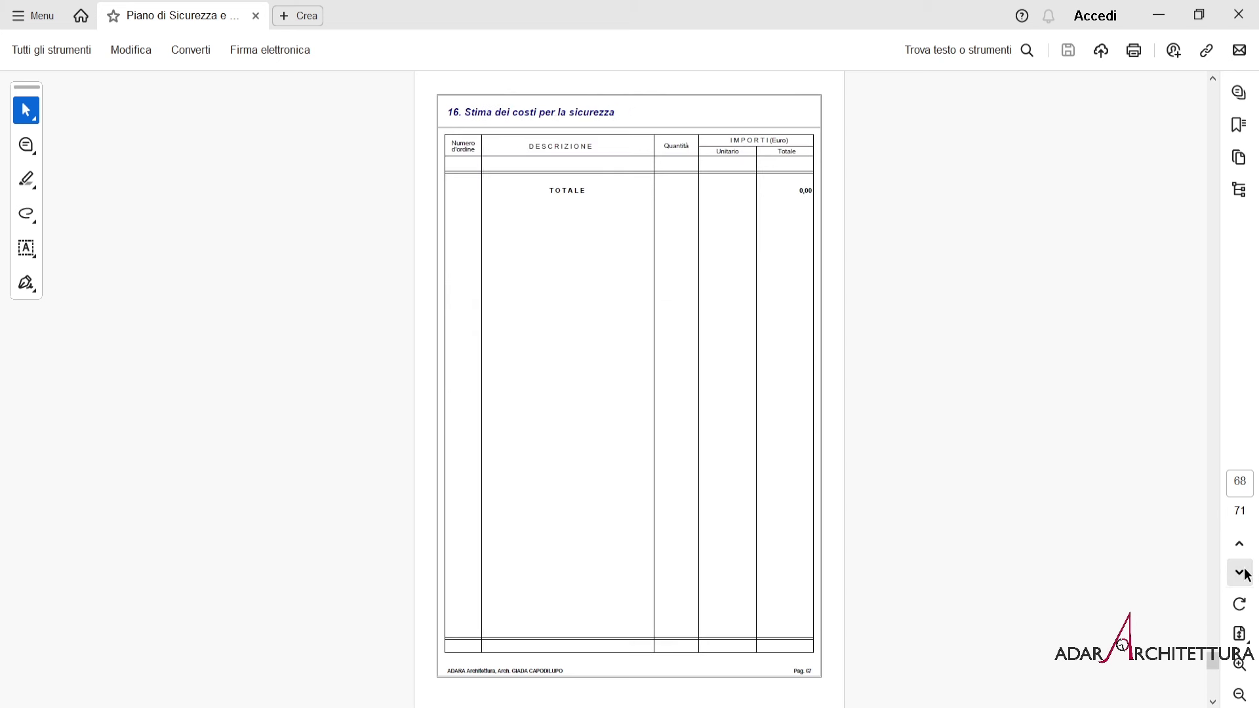
{"action": "left_click", "coordinate": [1246, 574]}
{"action": "left_click", "coordinate": [1245, 573]}
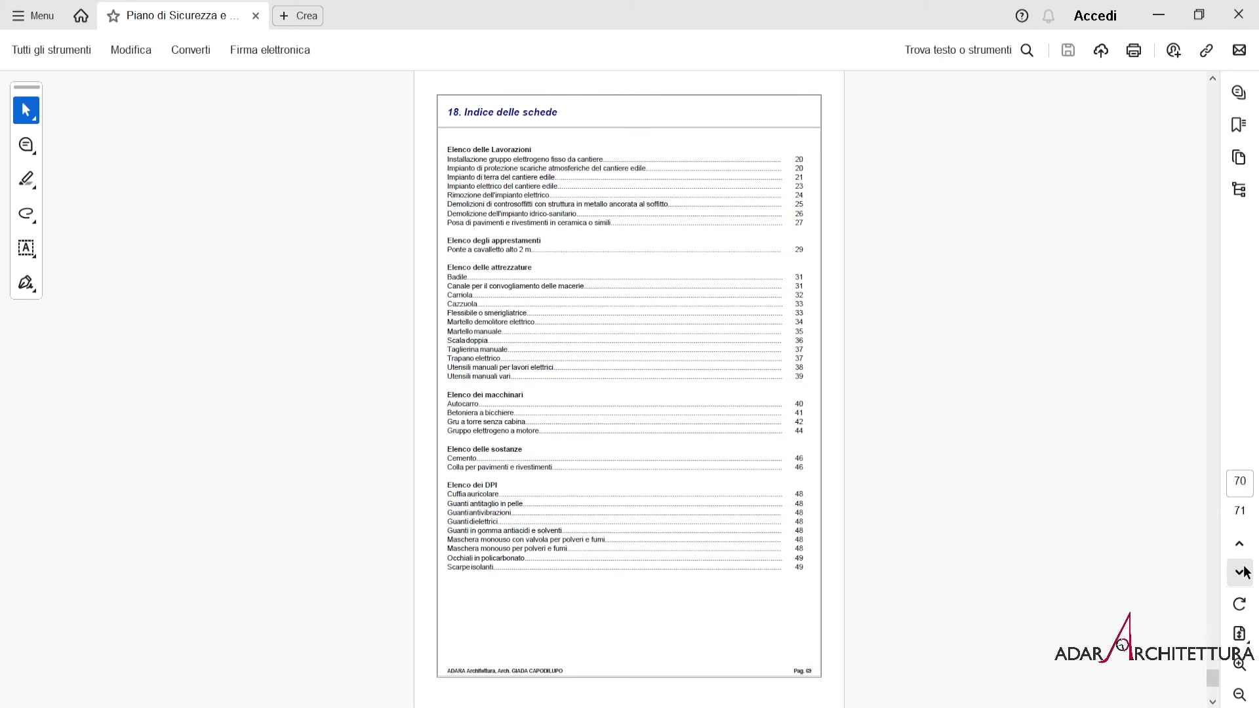
{"action": "left_click", "coordinate": [1246, 574]}
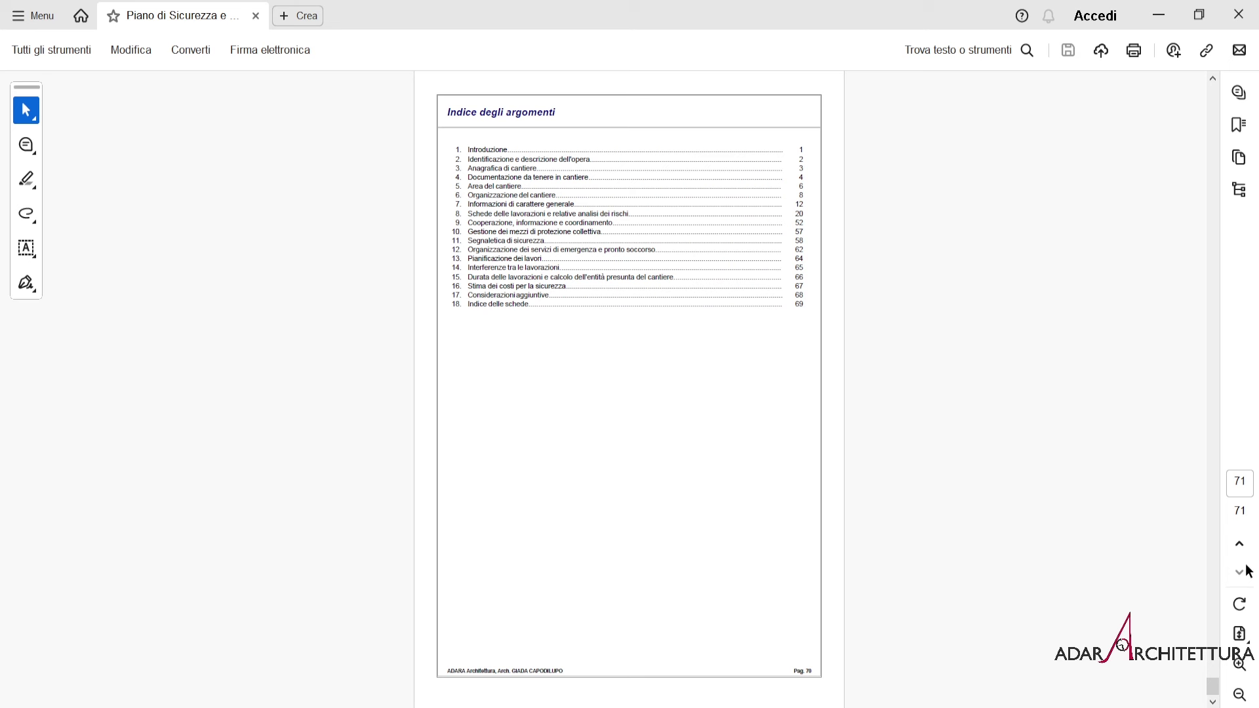